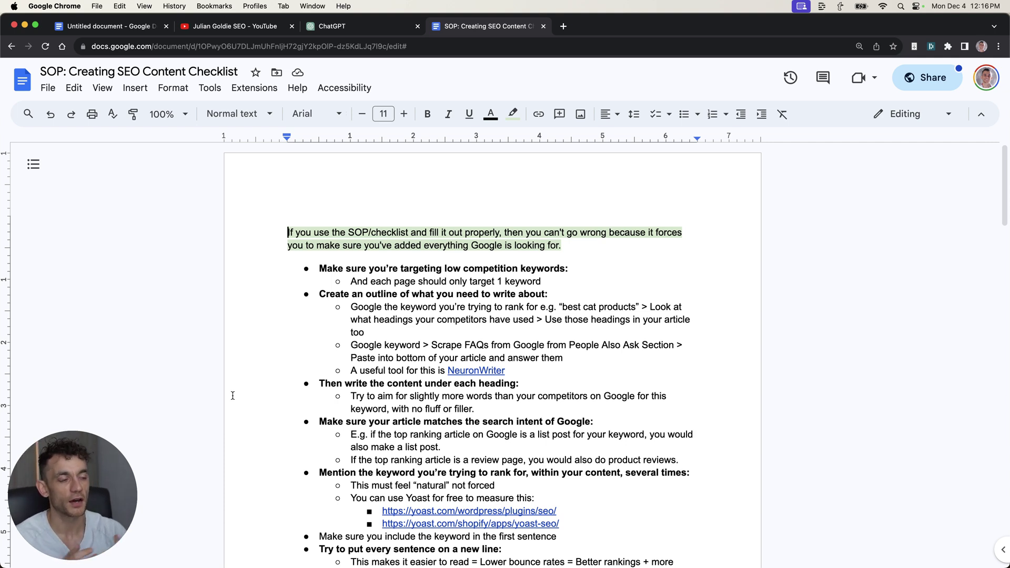
Switch to ChatGPT, open the list of custom GPTs and start creating a new GPT.
{"action": "scroll", "coordinate": [232, 395], "scroll_direction": "down", "scroll_amount": 3}
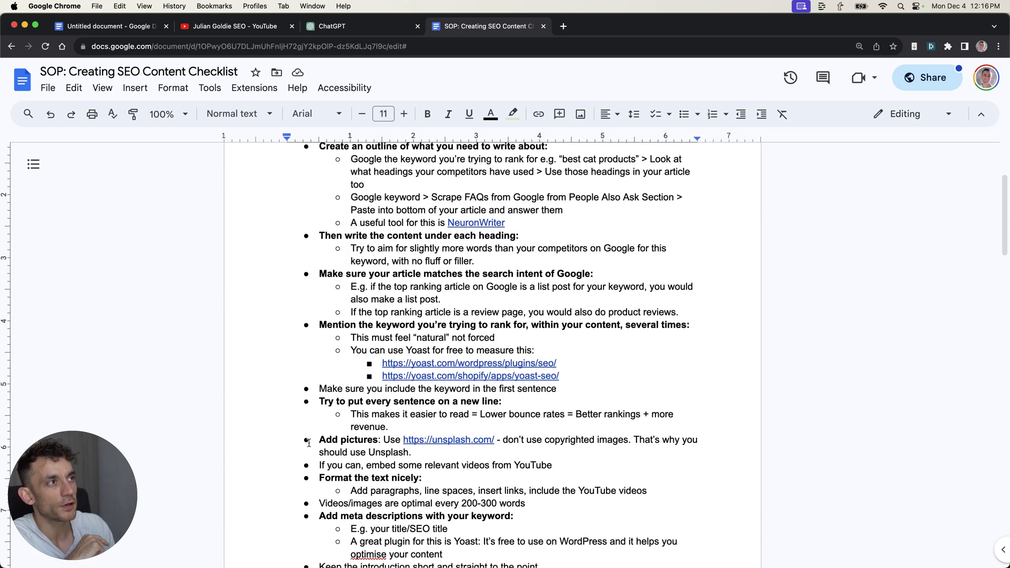
{"action": "left_click", "coordinate": [350, 25]}
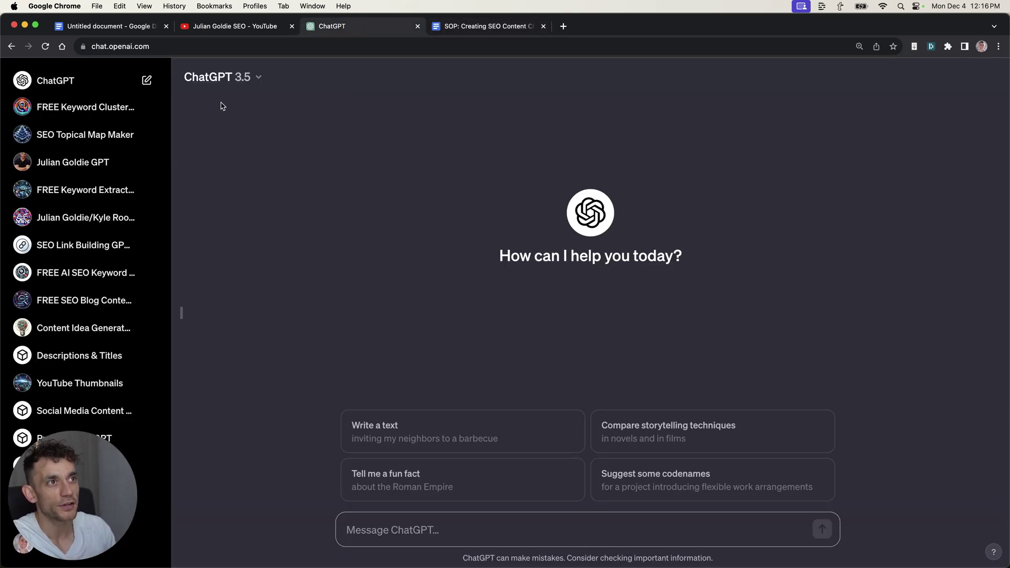
{"action": "scroll", "coordinate": [68, 389], "scroll_direction": "down", "scroll_amount": 5}
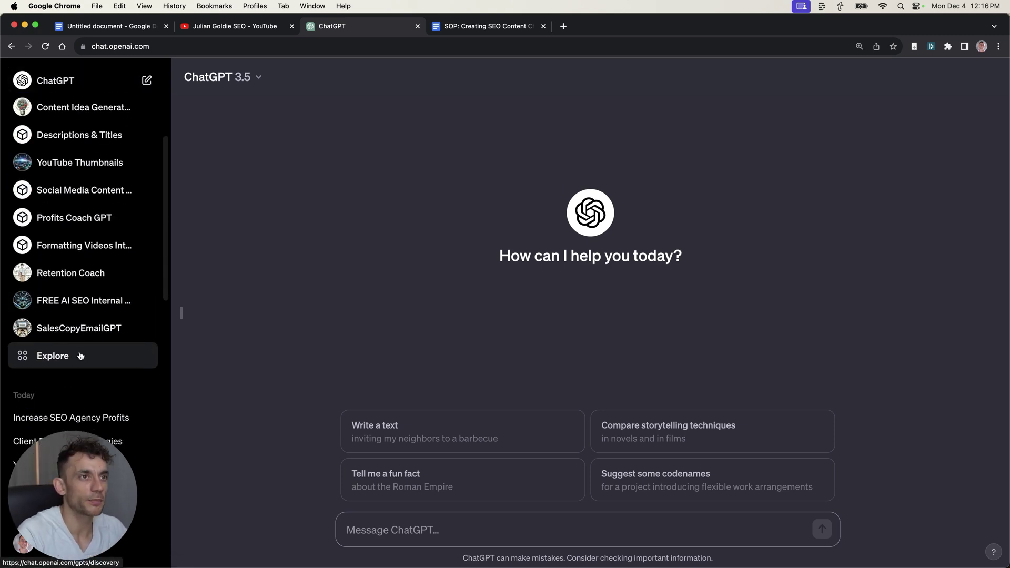
{"action": "left_click", "coordinate": [81, 358]}
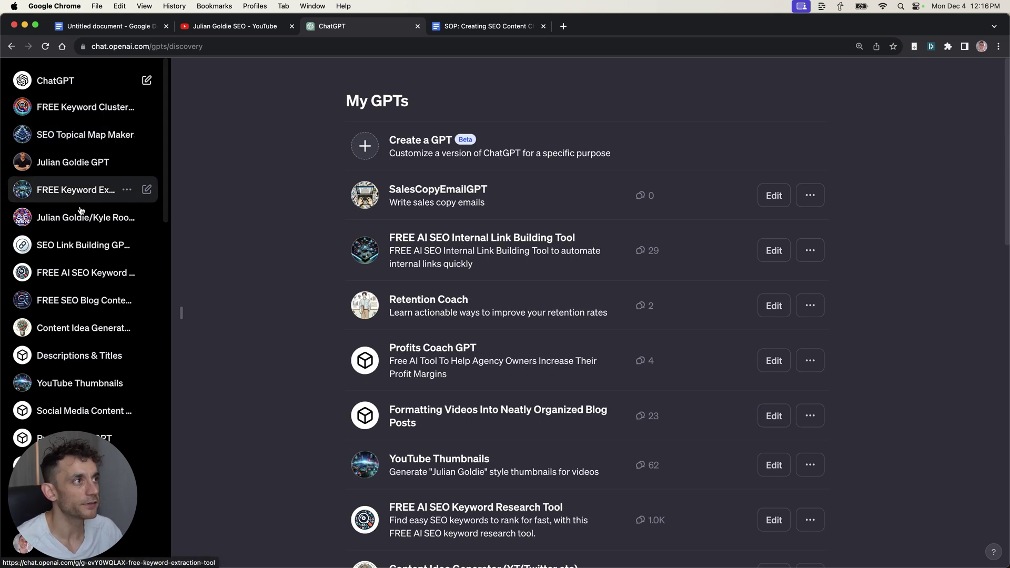
{"action": "left_click", "coordinate": [442, 146]}
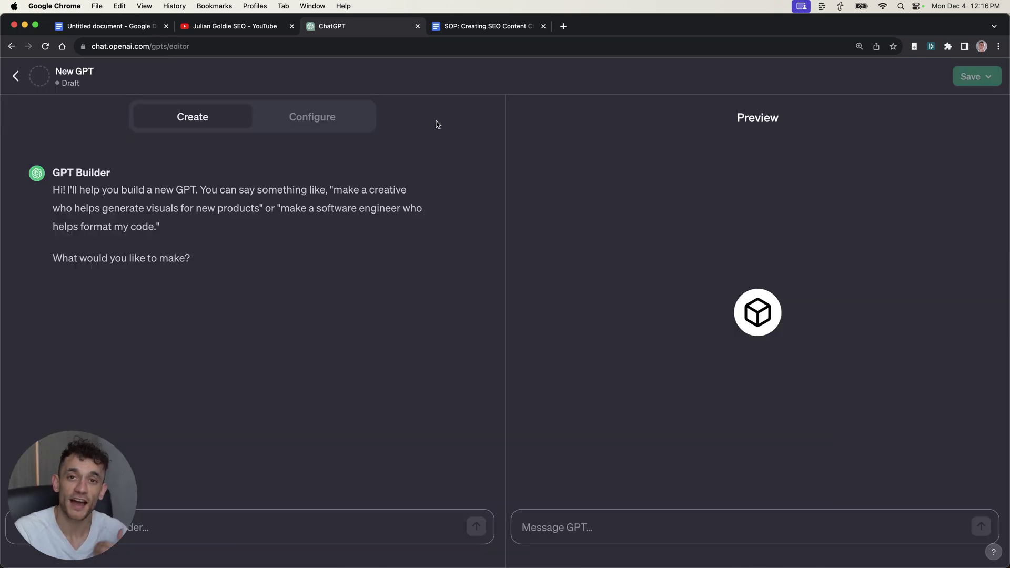
In the new GPT's manual configuration, fill the instructions with "GOAL: Edit content before it's published to add the finishing touches.".
{"action": "left_click", "coordinate": [196, 26]}
{"action": "left_click", "coordinate": [311, 27]}
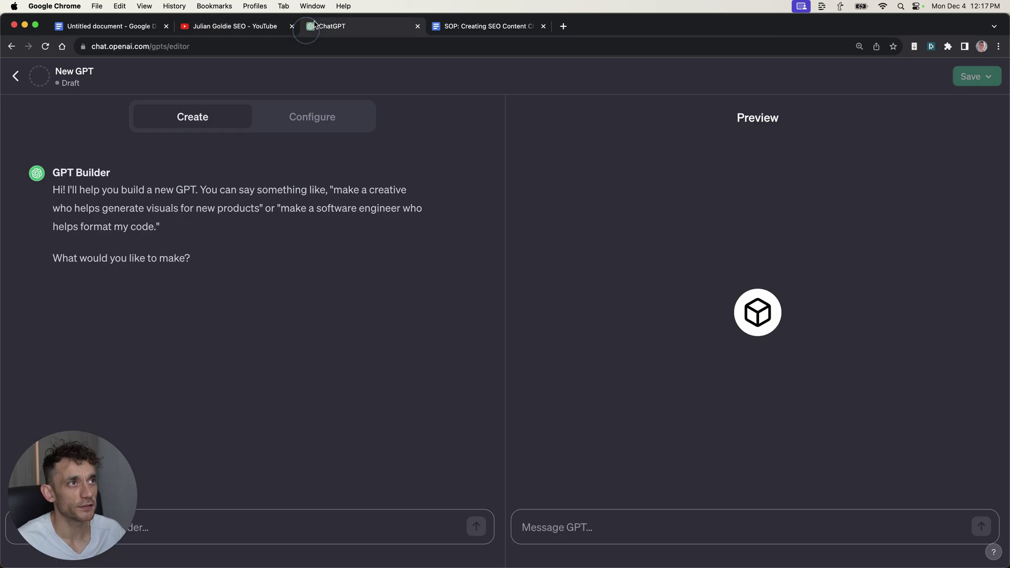
{"action": "left_click", "coordinate": [280, 108]}
{"action": "left_click", "coordinate": [288, 356]}
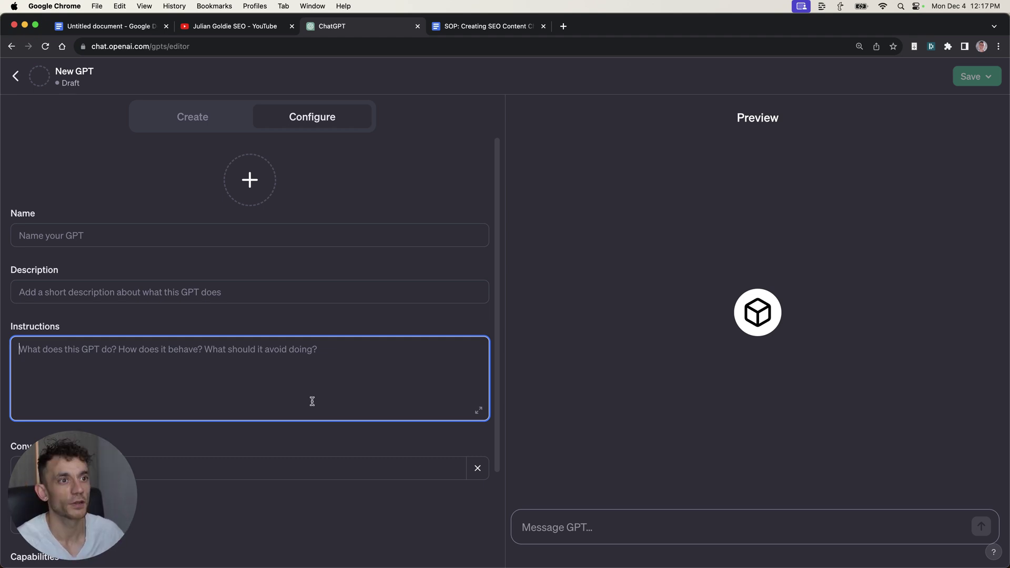
{"action": "type", "text": "GOAL:"}
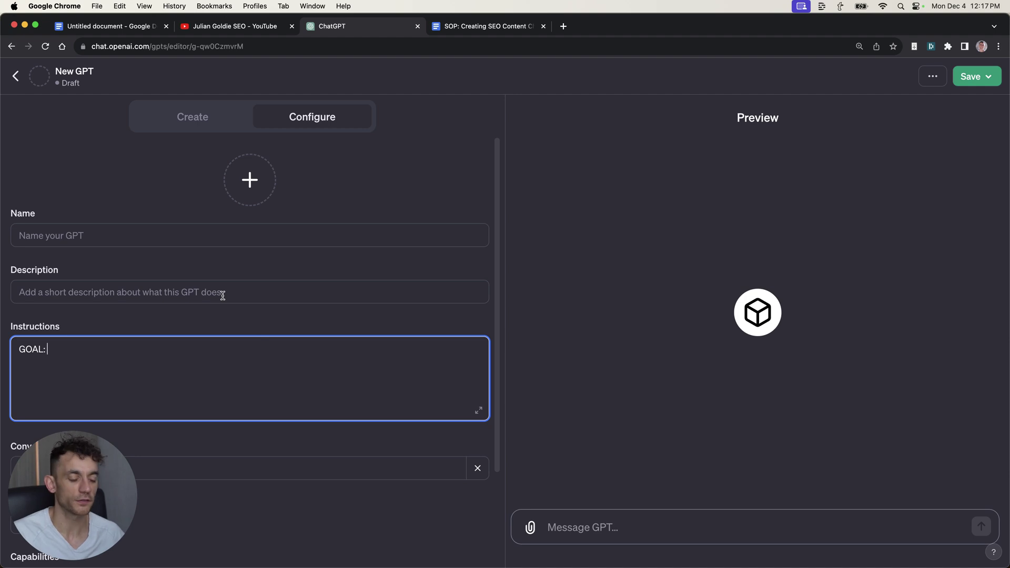
{"action": "type", "text": " Edit content before it's published to add the finishing touches."}
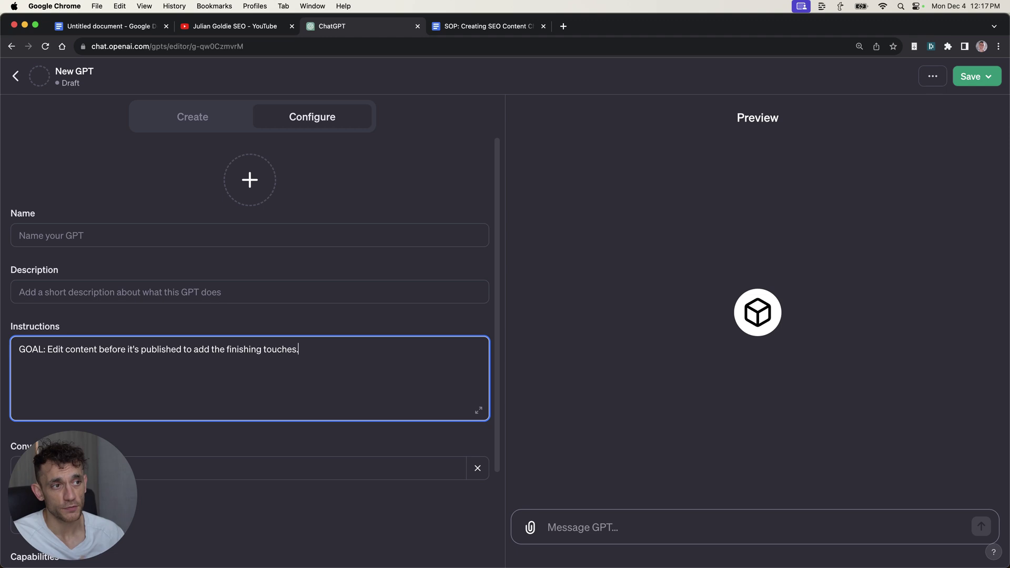
{"action": "key", "text": "Return"}
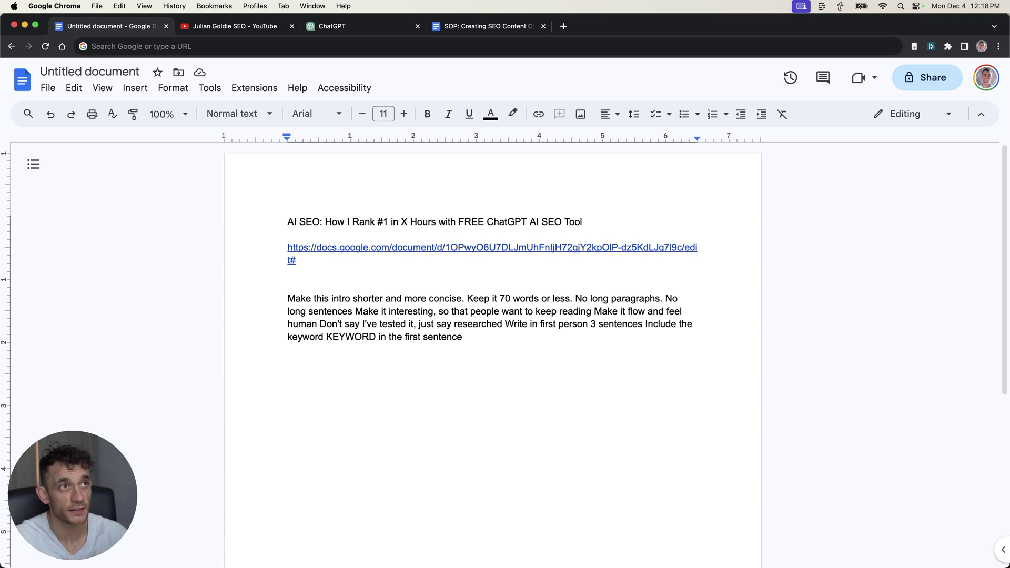
Check the SEO content checklist and examine the website's average organic traffic chart in the Ahrefs site overview.
{"action": "left_click", "coordinate": [369, 27]}
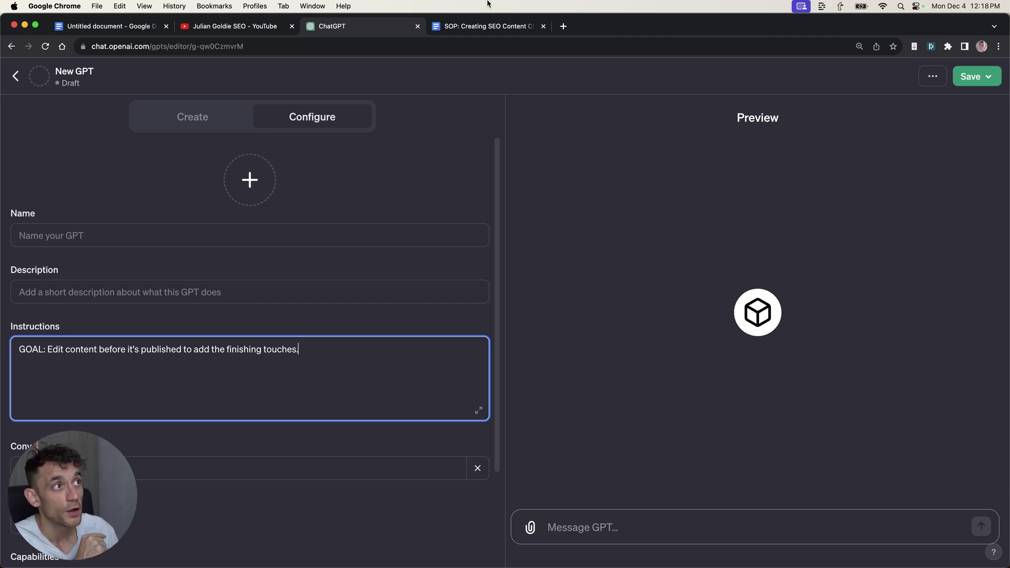
{"action": "left_click", "coordinate": [443, 26]}
{"action": "scroll", "coordinate": [423, 345], "scroll_direction": "down", "scroll_amount": 10}
{"action": "scroll", "coordinate": [395, 337], "scroll_direction": "up", "scroll_amount": 10}
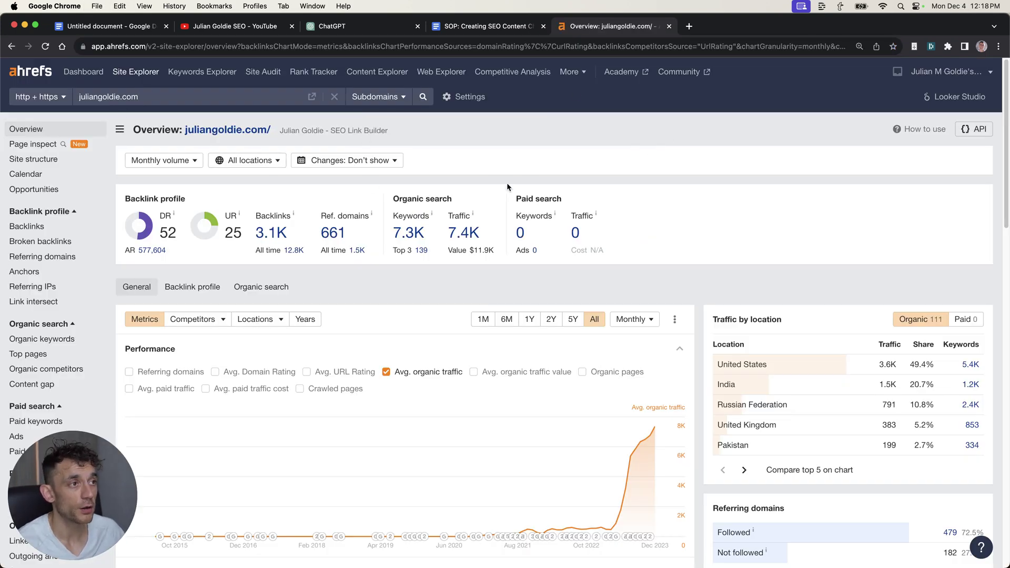
{"action": "scroll", "coordinate": [518, 192], "scroll_direction": "down", "scroll_amount": 3}
{"action": "scroll", "coordinate": [528, 160], "scroll_direction": "up", "scroll_amount": 3}
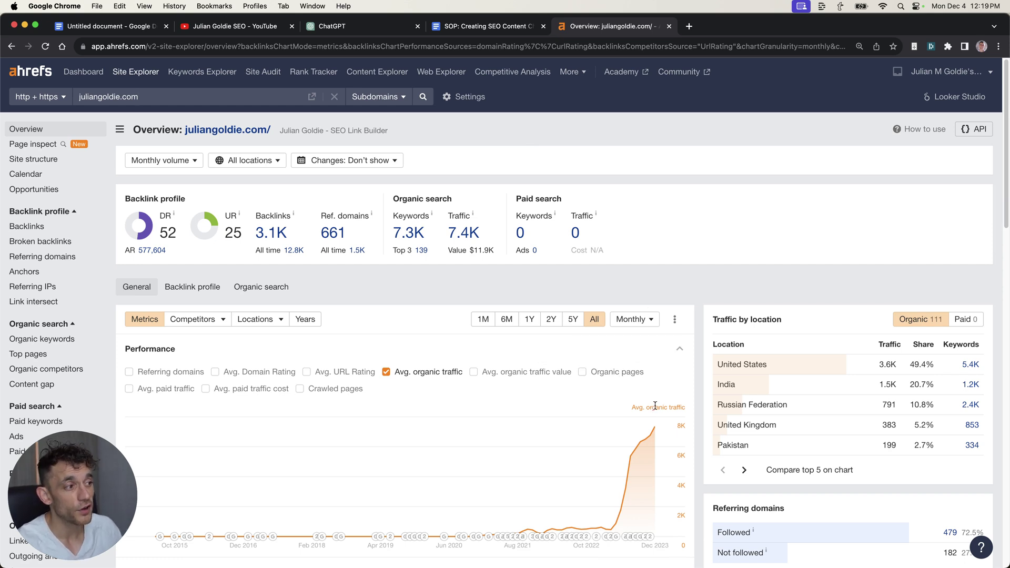
{"action": "mouse_move", "coordinate": [656, 439]}
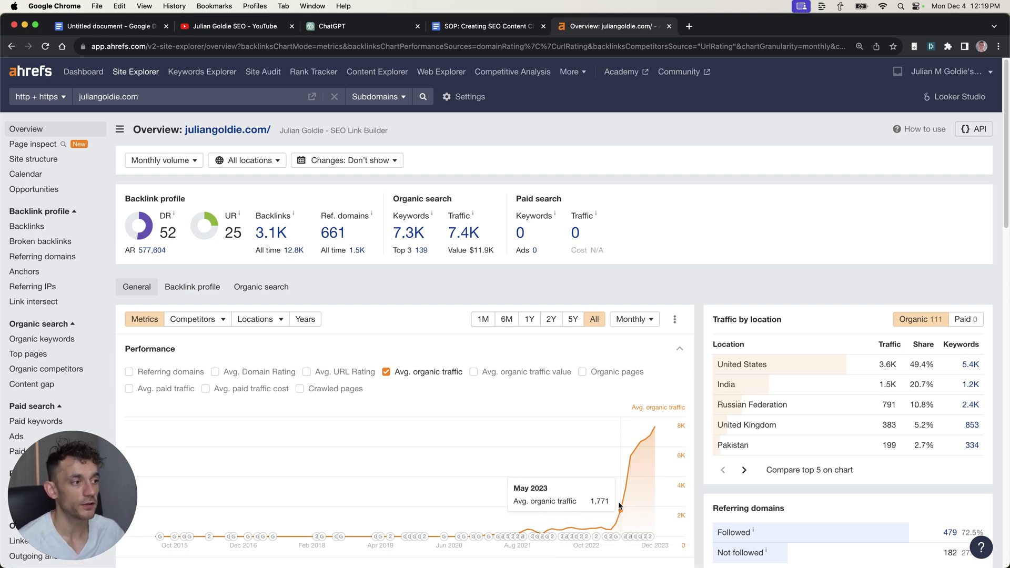
Read through the opening sections of the SEO content checklist, then return to the Ahrefs site overview.
{"action": "key", "text": "ctrl+shift+Tab"}
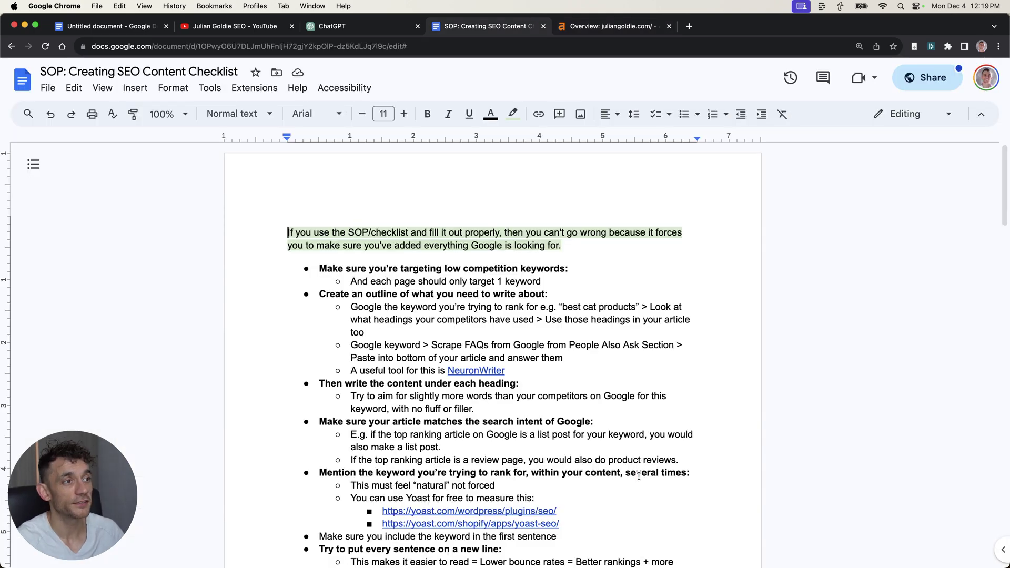
{"action": "left_click_drag", "start_coordinate": [305, 226], "coordinate": [728, 351]}
{"action": "left_click", "coordinate": [724, 352]}
{"action": "scroll", "coordinate": [632, 348], "scroll_direction": "down", "scroll_amount": 18}
{"action": "scroll", "coordinate": [611, 347], "scroll_direction": "up", "scroll_amount": 18}
{"action": "left_click", "coordinate": [622, 25]}
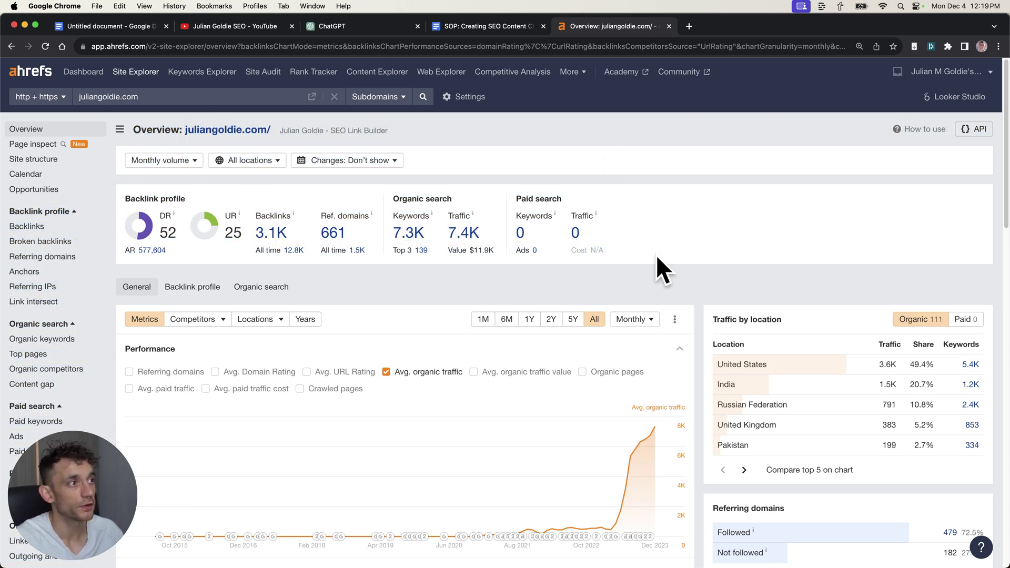
In the untitled Google Doc, add a bold Heading 2 "CUSTOM INSTRUCTIONS:" above the intro prompt and paste the GPT's GOAL sentence below it.
{"action": "left_click", "coordinate": [343, 34]}
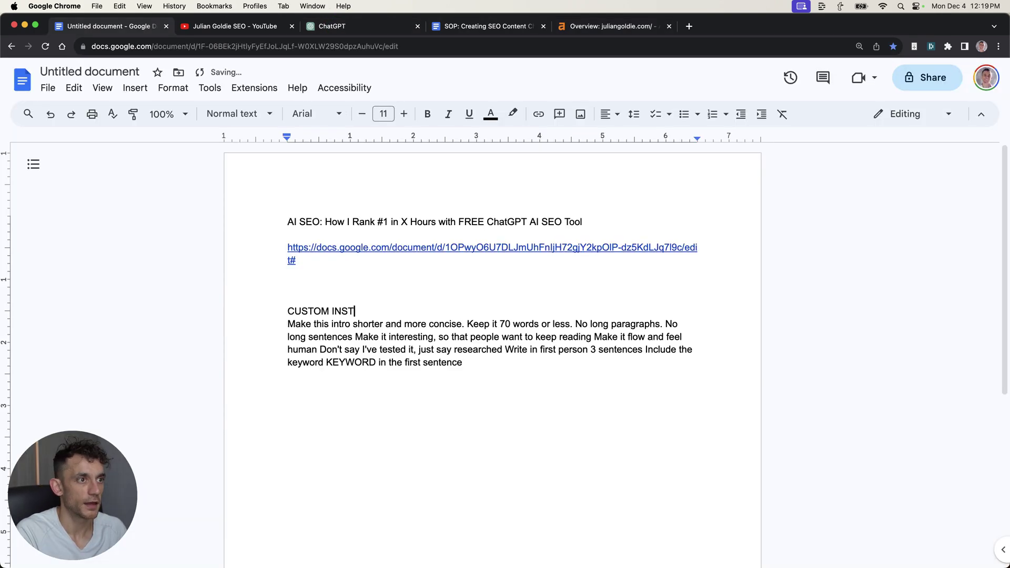
{"action": "type", "text": "RUCTIONS:"}
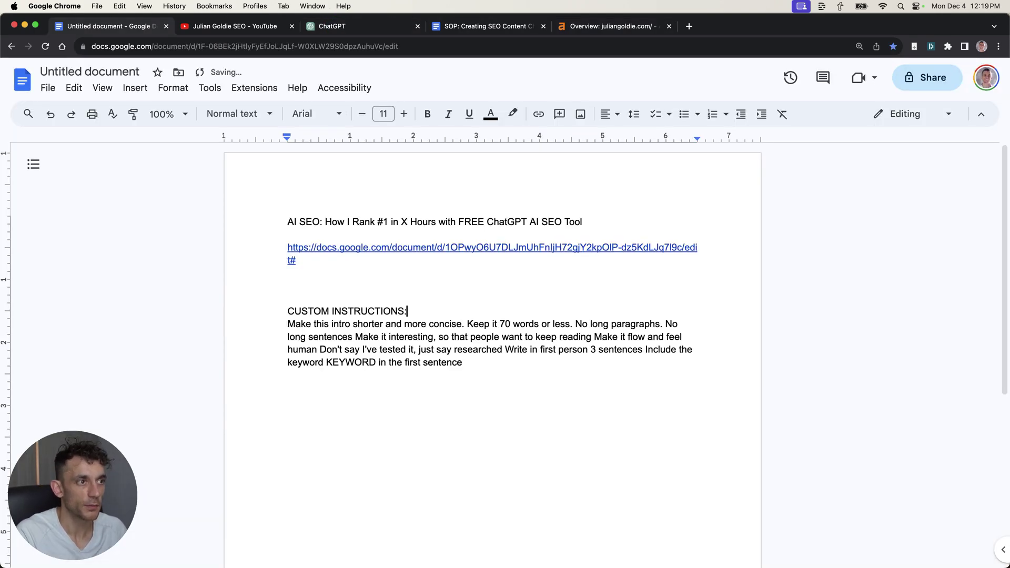
{"action": "key", "text": "super+shift+Left"}
{"action": "key", "text": "super+alt+2"}
{"action": "key", "text": "super+b"}
{"action": "key", "text": "Right"}
{"action": "key", "text": "Return"}
{"action": "type", "text": "GOAL: Edit content before it's published to add the finishing touches."}
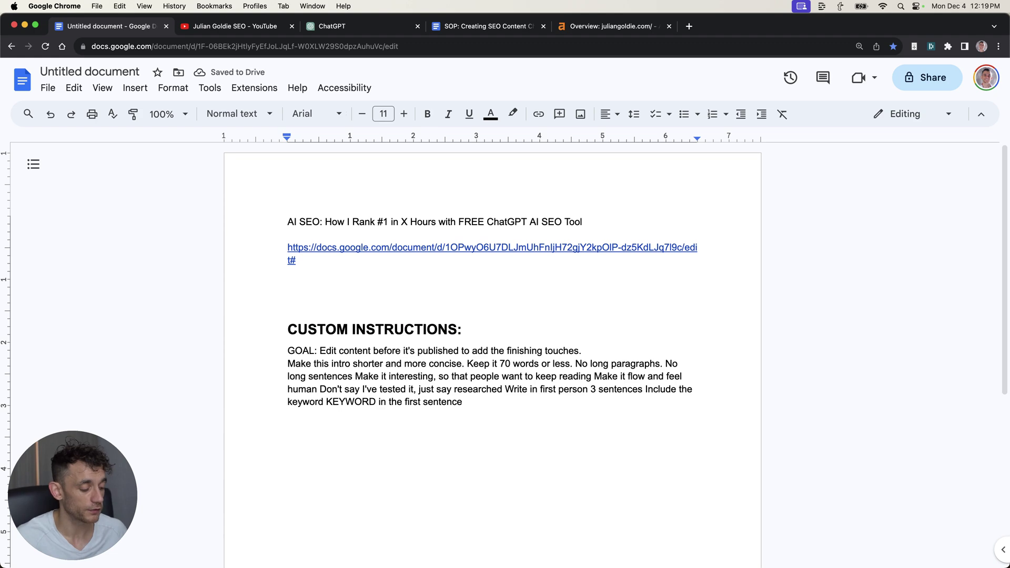
Add a blank line below the GOAL sentence and a page break before the CUSTOM INSTRUCTIONS heading.
{"action": "key", "text": "Return"}
{"action": "key", "text": "Up"}
{"action": "key", "text": "Up"}
{"action": "key", "text": "super+Return"}
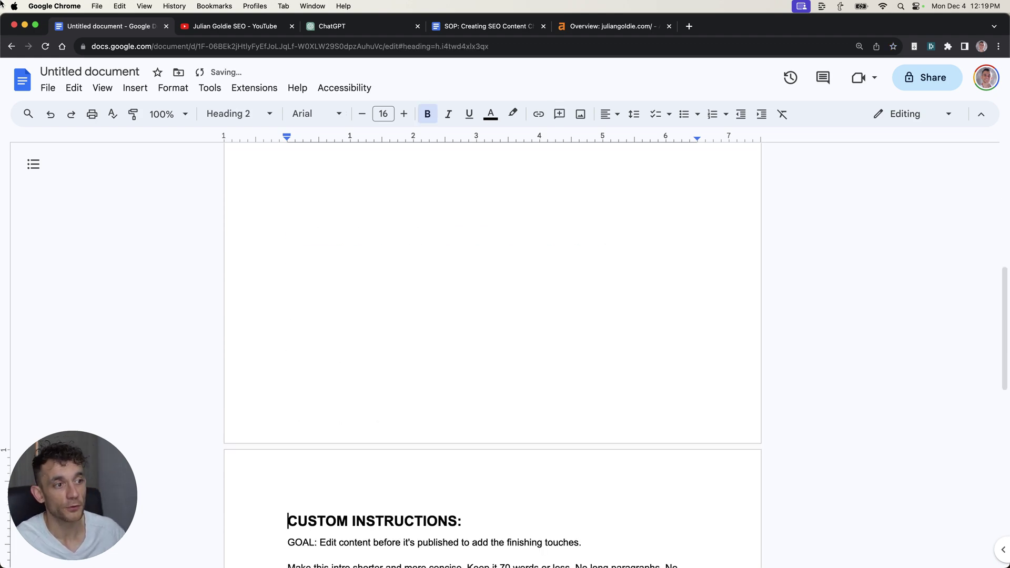
Move the word KEYWORD out of the prompt's last sentence onto its own line above the intro prompt.
{"action": "scroll", "coordinate": [361, 293], "scroll_direction": "up", "scroll_amount": 3}
{"action": "scroll", "coordinate": [361, 228], "scroll_direction": "down", "scroll_amount": 8}
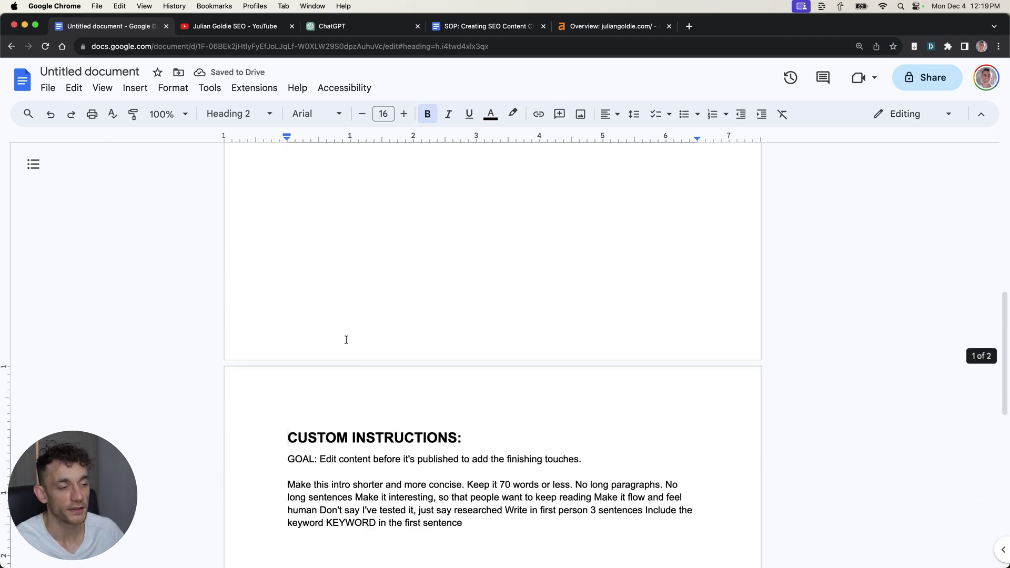
{"action": "scroll", "coordinate": [347, 340], "scroll_direction": "down", "scroll_amount": 4}
{"action": "scroll", "coordinate": [337, 243], "scroll_direction": "up", "scroll_amount": 1}
{"action": "key", "text": "super+Down"}
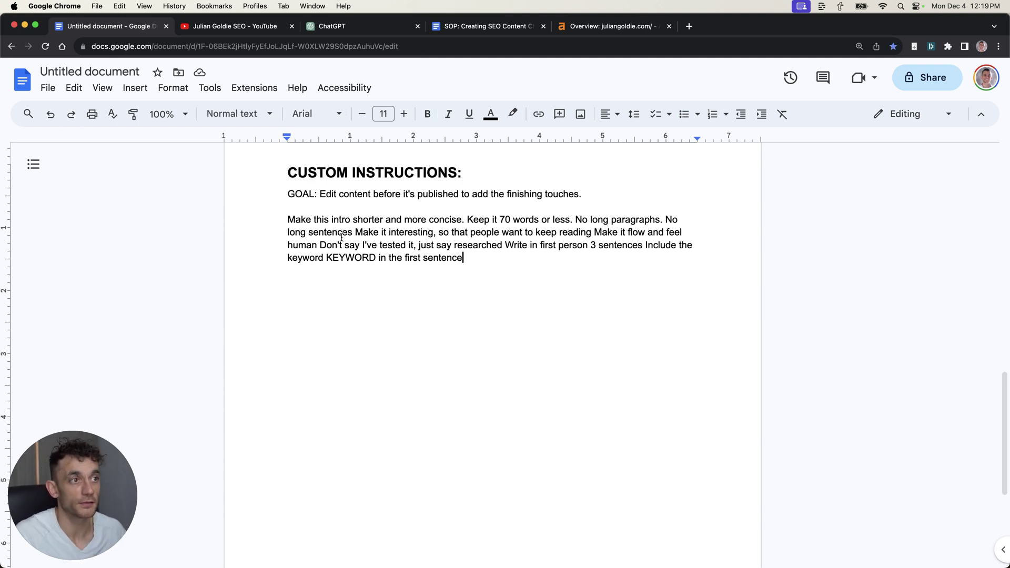
{"action": "key", "text": "Up"}
{"action": "key", "text": "Up"}
{"action": "key", "text": "Up"}
{"action": "key", "text": "Up"}
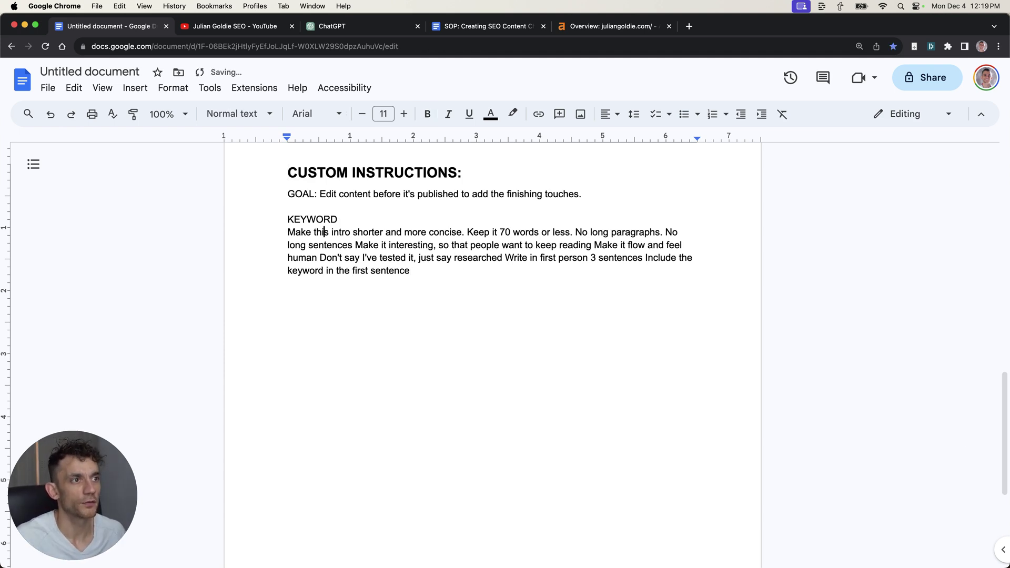
{"action": "key", "text": "super+Right"}
{"action": "key", "text": "Return"}
Insert a bold "INTRO:" label on its own line directly above the intro prompt.
{"action": "type", "text": "B"}
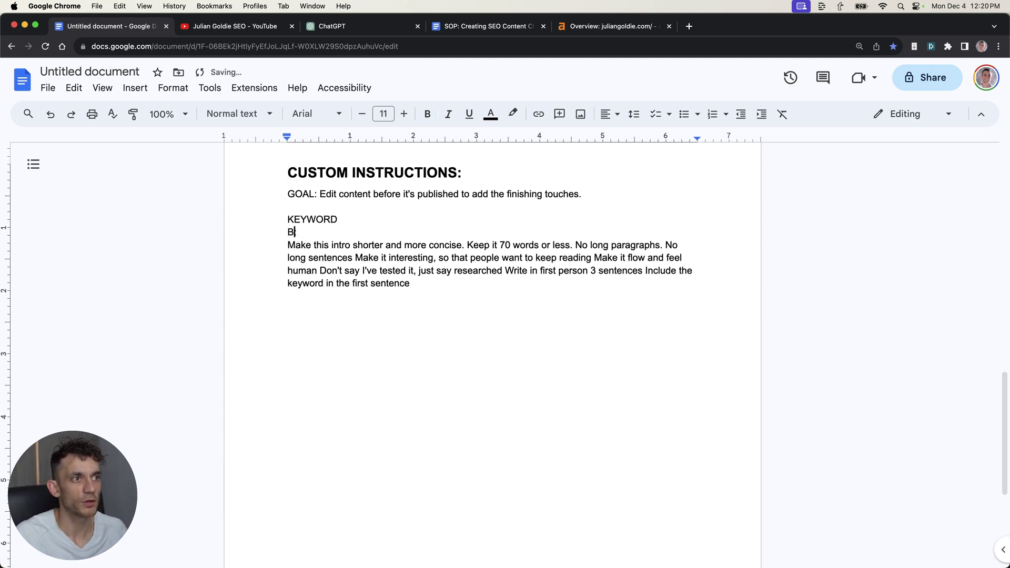
{"action": "key", "text": "super+z"}
{"action": "key", "text": "super+b"}
{"action": "triple_click", "coordinate": [322, 234]}
{"action": "left_click", "coordinate": [322, 236]}
{"action": "left_click", "coordinate": [322, 237]}
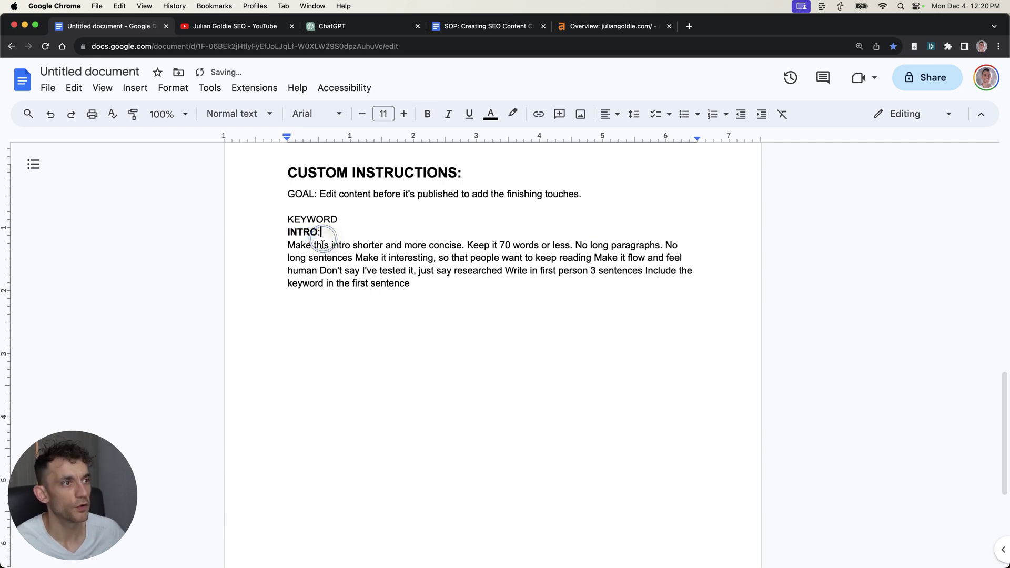
{"action": "left_click_drag", "start_coordinate": [322, 233], "coordinate": [463, 307]}
{"action": "left_click", "coordinate": [463, 309]}
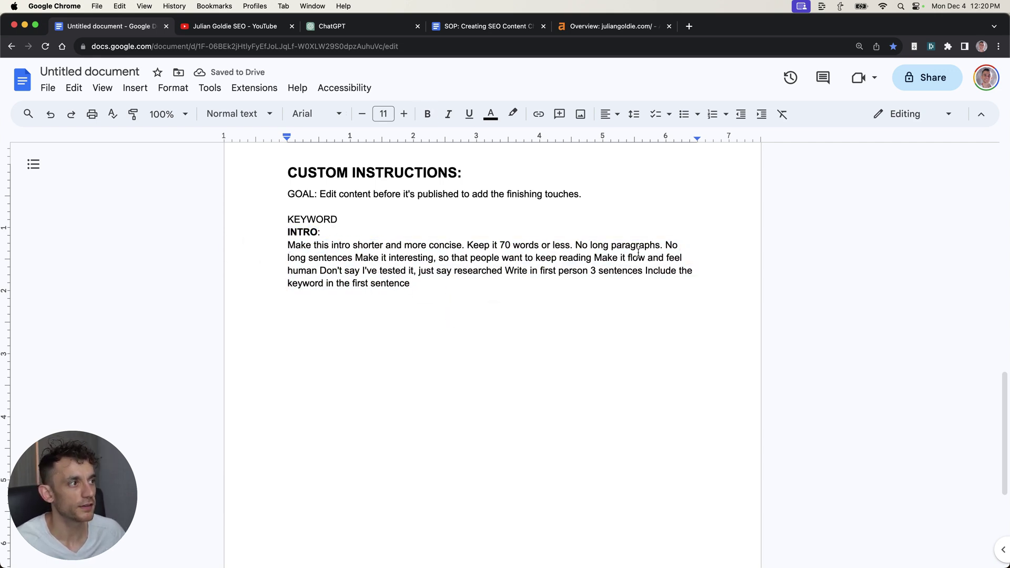
Turn the KEYWORD line into "- Ask the user for their KEYWORD" and separate it from INTRO with a blank line.
{"action": "left_click", "coordinate": [513, 271], "text": "shift"}
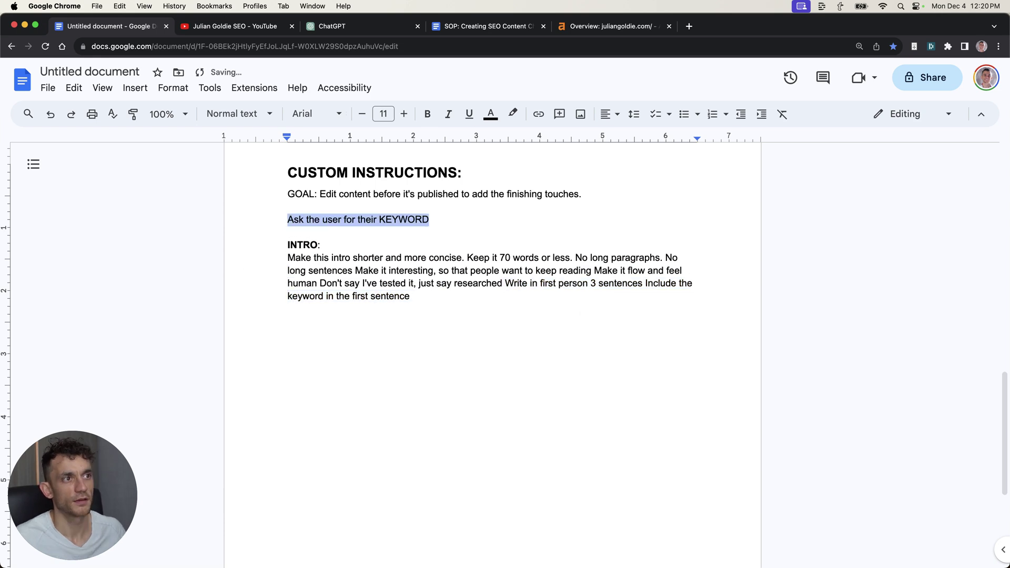
{"action": "left_click", "coordinate": [232, 222]}
{"action": "type", "text": "- Ask the user for their"}
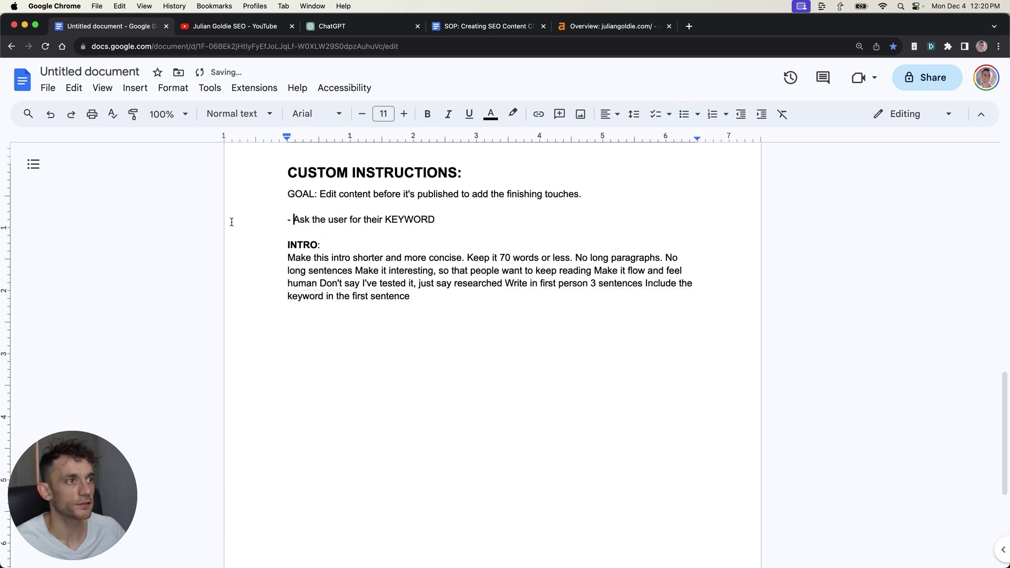
{"action": "left_click_drag", "start_coordinate": [231, 221], "coordinate": [503, 226]}
{"action": "left_click", "coordinate": [458, 278]}
Add an INTERNAL LINKS section requesting anchor text/sentence suggestions, and extend the KEYWORD line with ", content and a list of internal links to add".
{"action": "key", "text": "super+Down"}
{"action": "key", "text": "Return"}
{"action": "key", "text": "Return"}
{"action": "type", "text": "INTERNAL LINKS: Based on the user’s lists of internal links"}
{"action": "left_click_drag", "start_coordinate": [374, 321], "coordinate": [546, 322]}
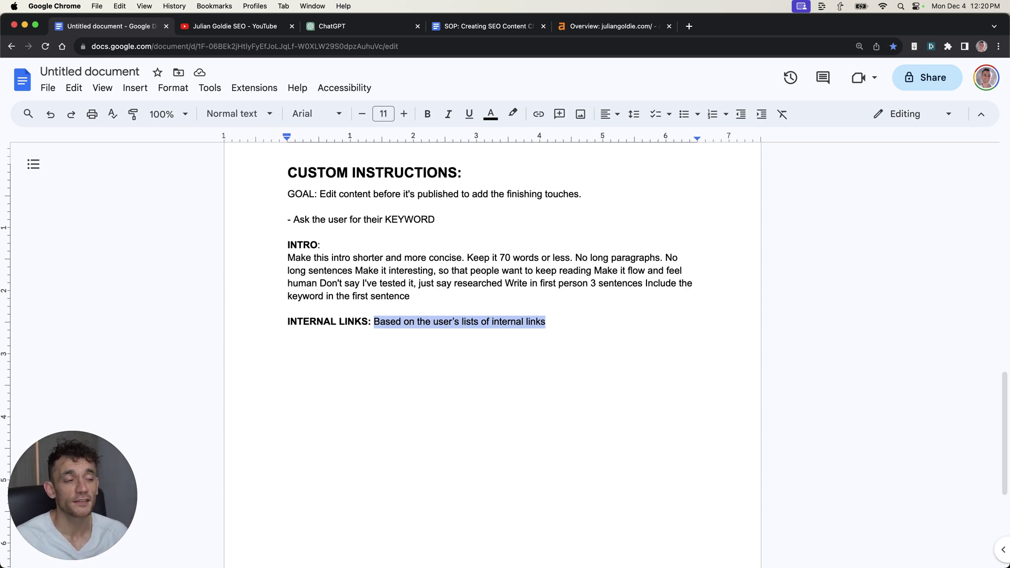
{"action": "key", "text": "Right"}
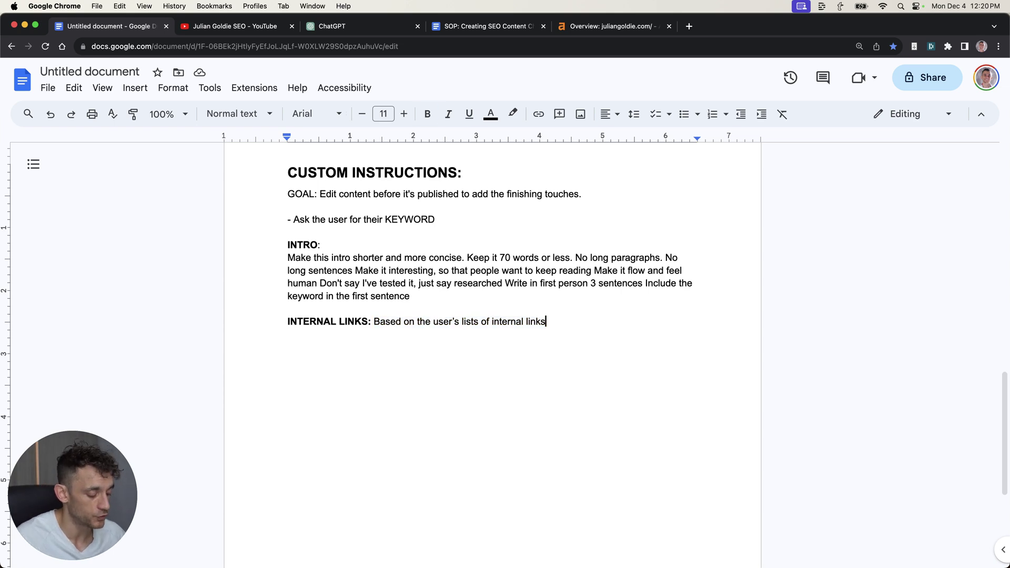
{"action": "type", "text": ","}
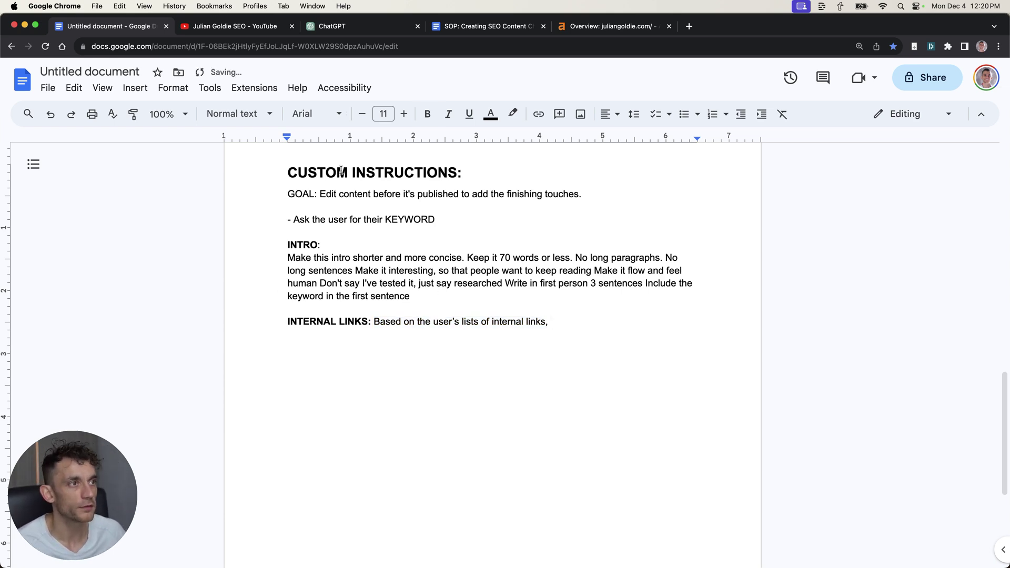
{"action": "left_click", "coordinate": [437, 219]}
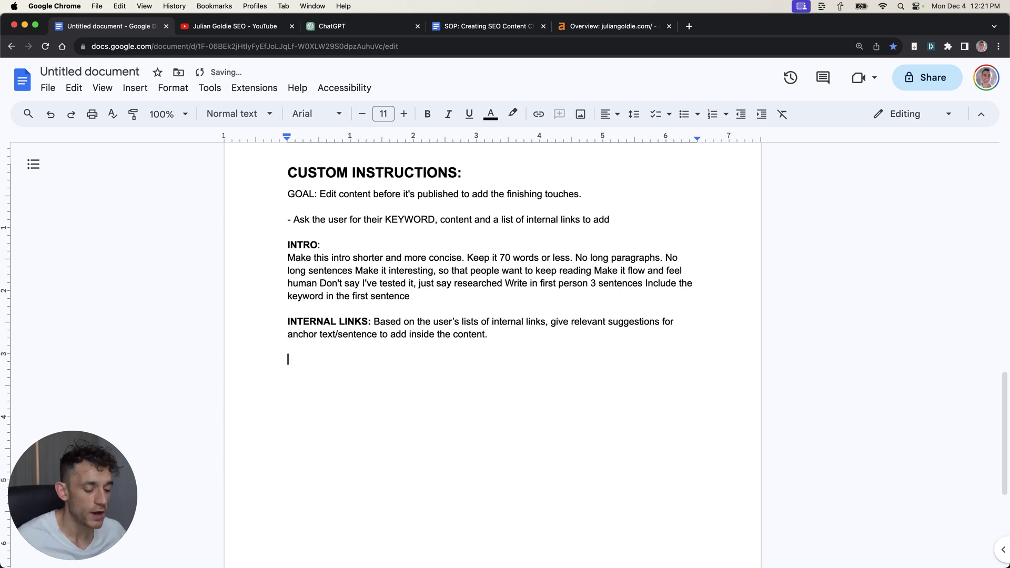
Copy the bold INTERNAL LINKS label below its section and change the copy to "EXTERNAL LINKS:".
{"action": "key", "text": "Up"}
{"action": "key", "text": "Up"}
{"action": "key", "text": "Up"}
{"action": "key", "text": "shift+alt+Right"}
{"action": "key", "text": "shift+alt+Right"}
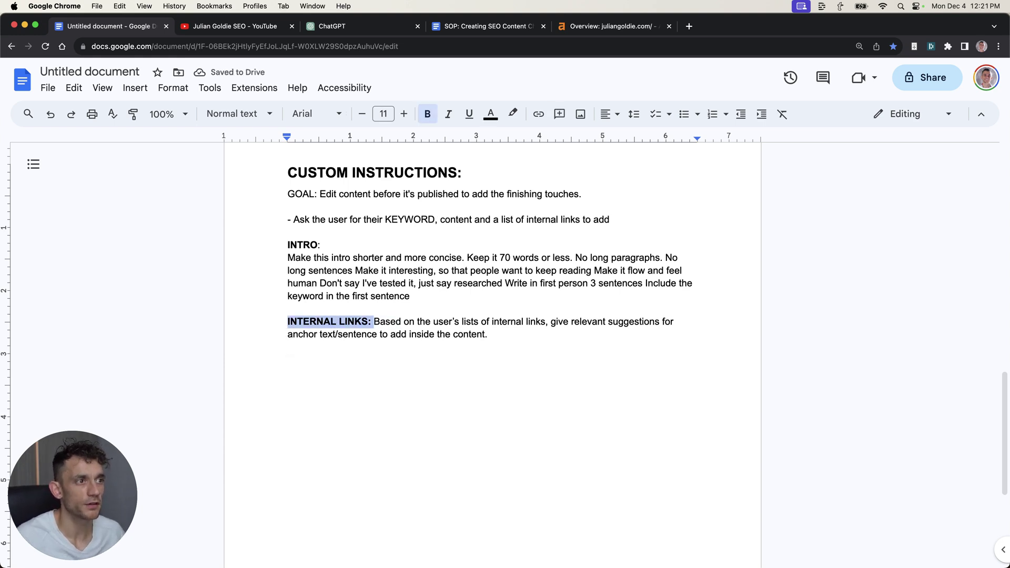
{"action": "key", "text": "super+c"}
{"action": "key", "text": "Down"}
{"action": "key", "text": "Down"}
{"action": "key", "text": "Down"}
{"action": "key", "text": "super+v"}
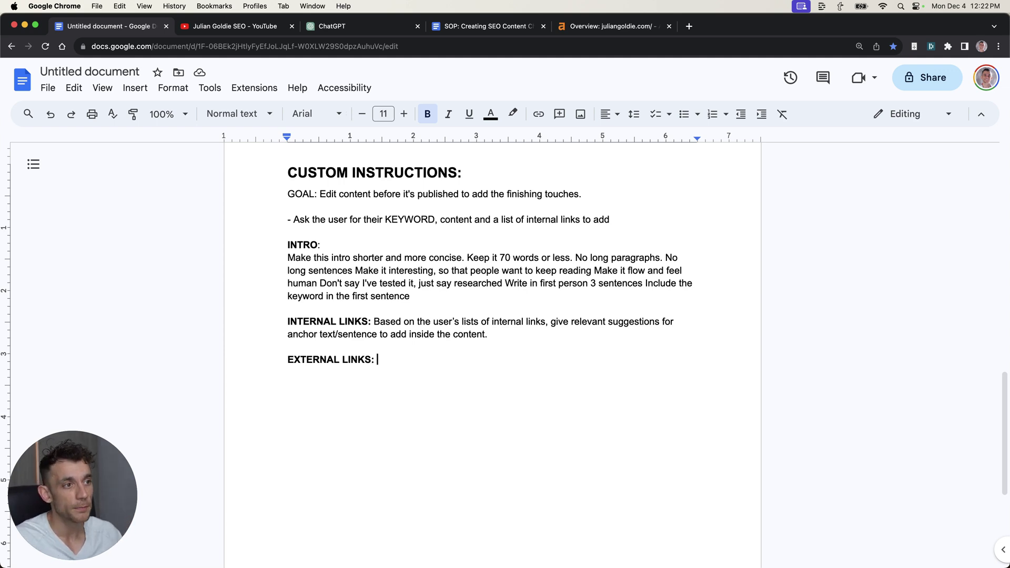
Complete EXTERNAL LINKS with a request for relevant external links plus anchor text, "ideally from authoritative, trustworthy brands e.g. .edu and .gov websites.".
{"action": "left_click_drag", "start_coordinate": [256, 347], "coordinate": [538, 383]}
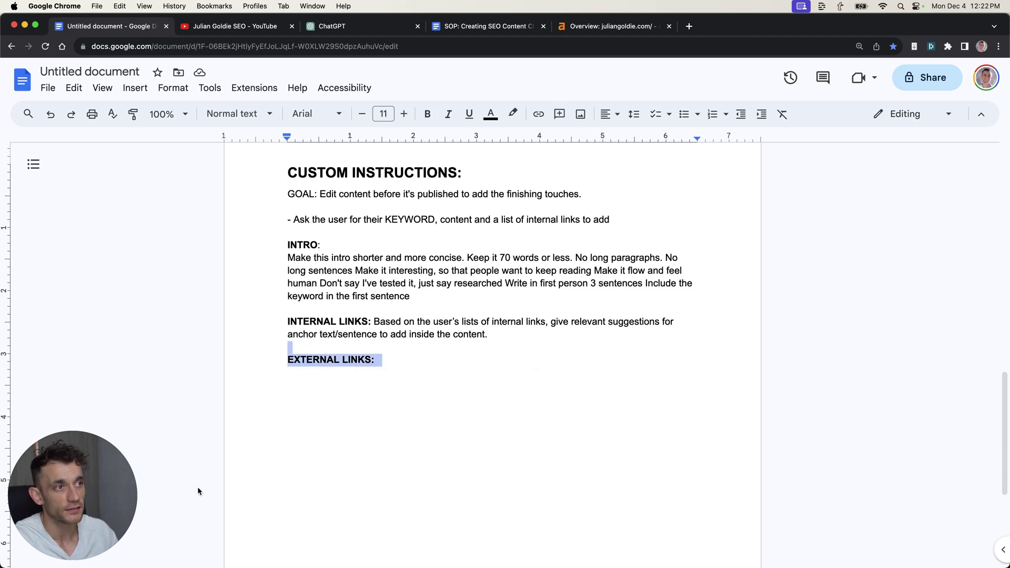
{"action": "left_click", "coordinate": [605, 26]}
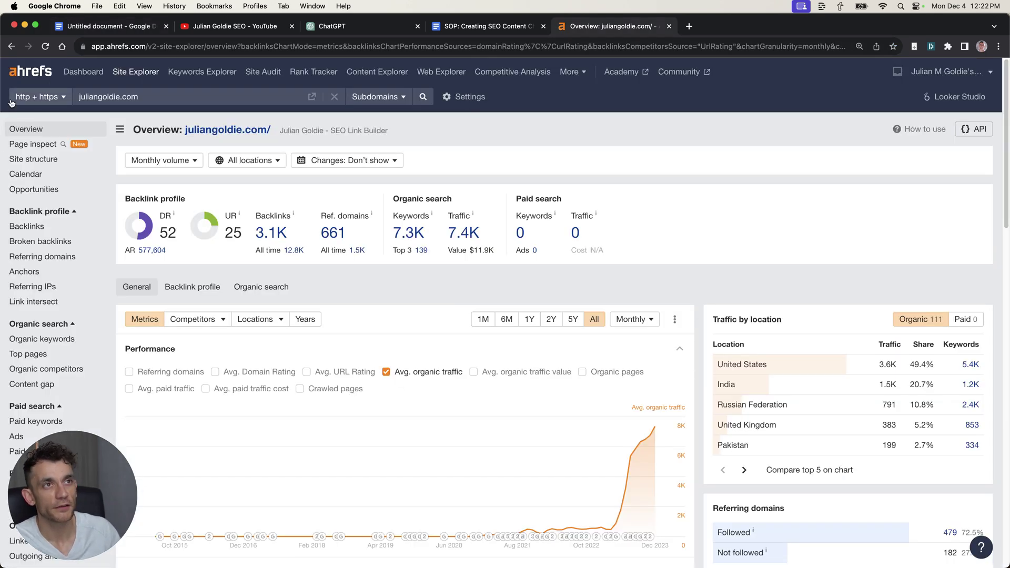
{"action": "left_click", "coordinate": [85, 27]}
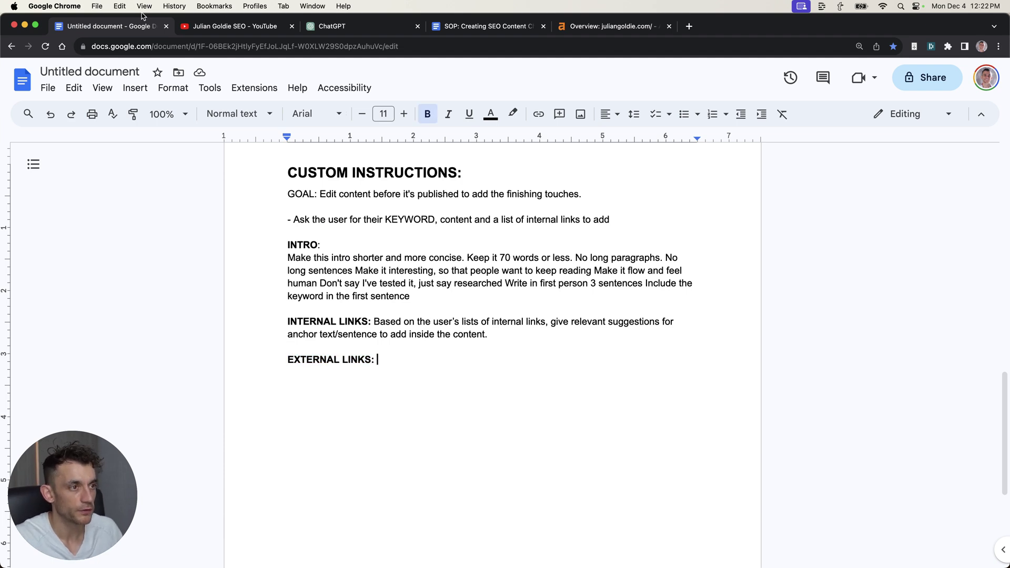
{"action": "type", "text": "ChatGPT"}
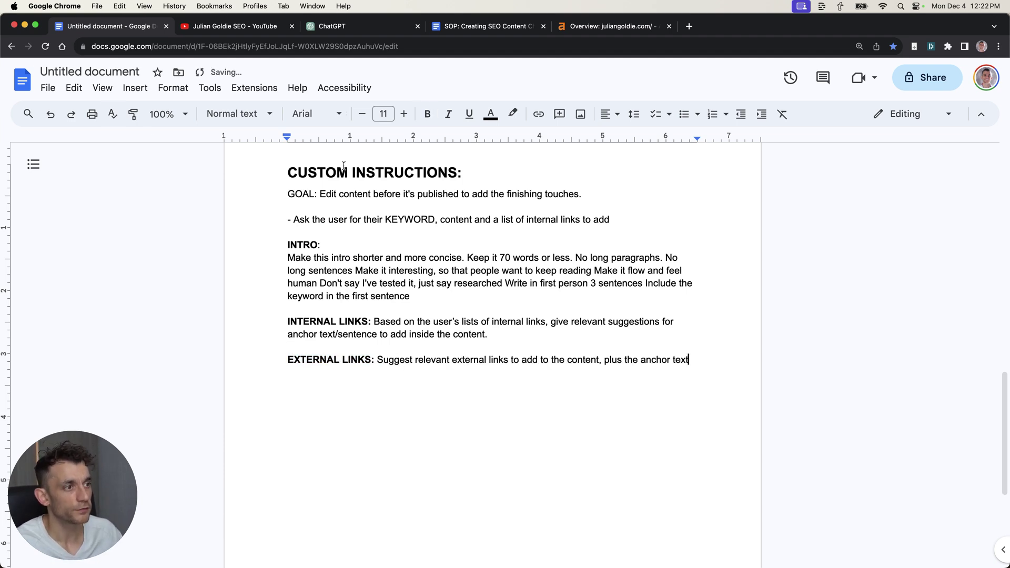
{"action": "left_click_drag", "start_coordinate": [375, 360], "coordinate": [751, 361]}
{"action": "left_click", "coordinate": [750, 361]}
{"action": "type", "text": ", ideally from authorit"}
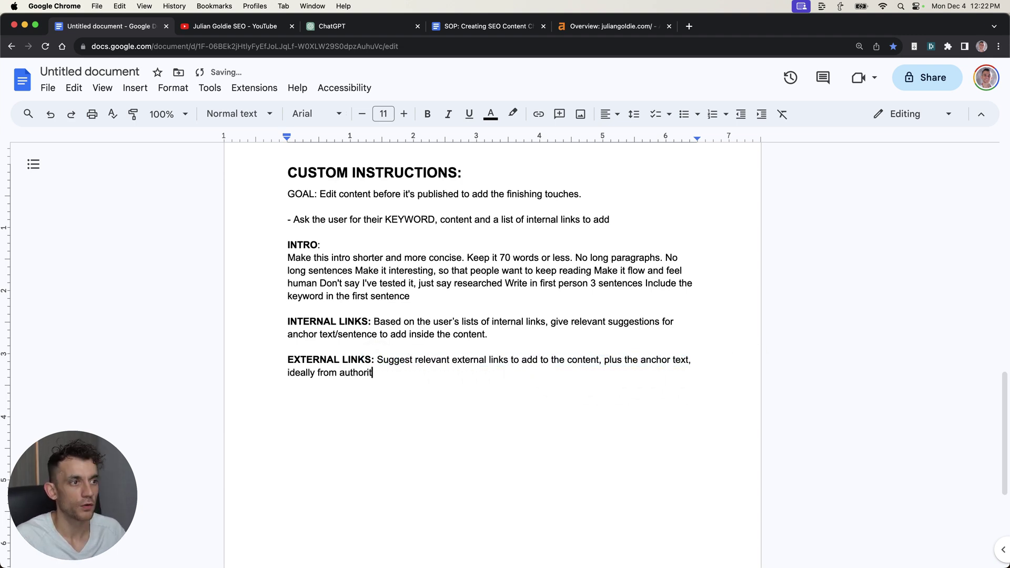
{"action": "type", "text": "ative, trustwor"}
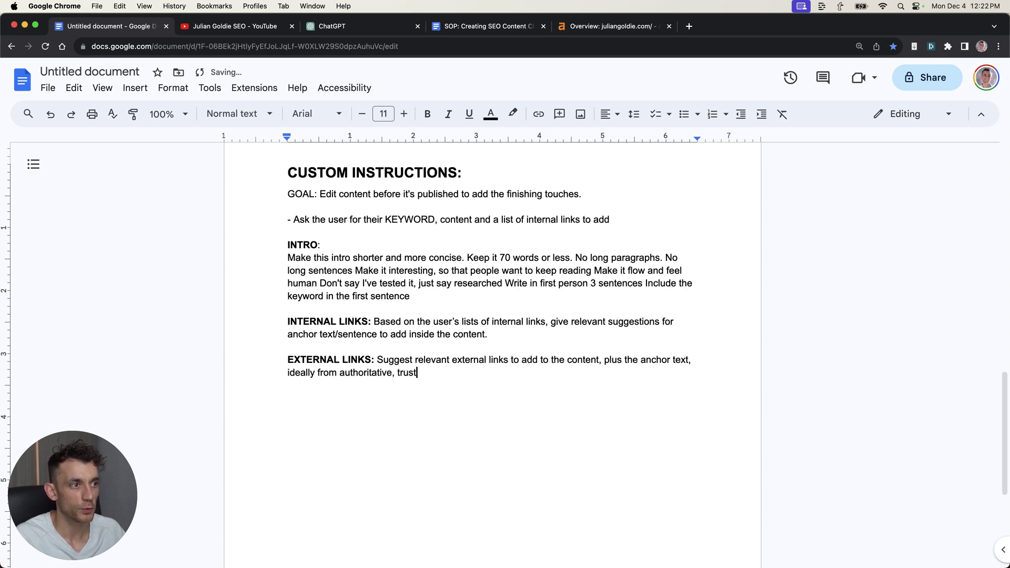
{"action": "type", "text": "thy brands e.g. .edu and .gov websites."}
Add a bold TITLE section requesting highly relevant titles "that frontload the keyword we're trying to rank for and are short + interesting + clickbait".
{"action": "key", "text": "Return"}
{"action": "key", "text": "Return"}
{"action": "type", "text": "Suggest "}
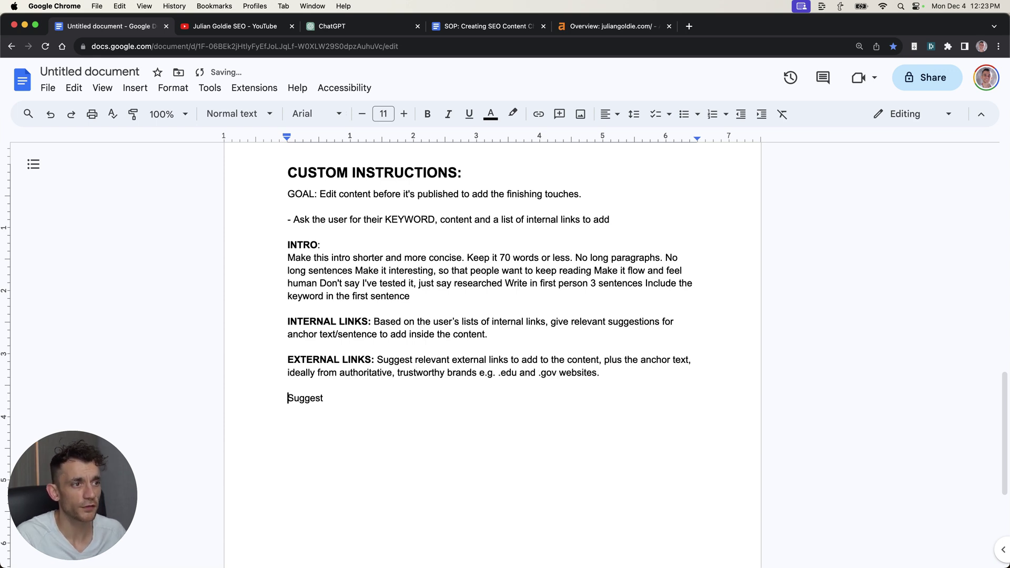
{"action": "type", "text": "TITLE:"}
{"action": "key", "text": "shift+alt+Left"}
{"action": "key", "text": "super+b"}
{"action": "key", "text": "super+Right"}
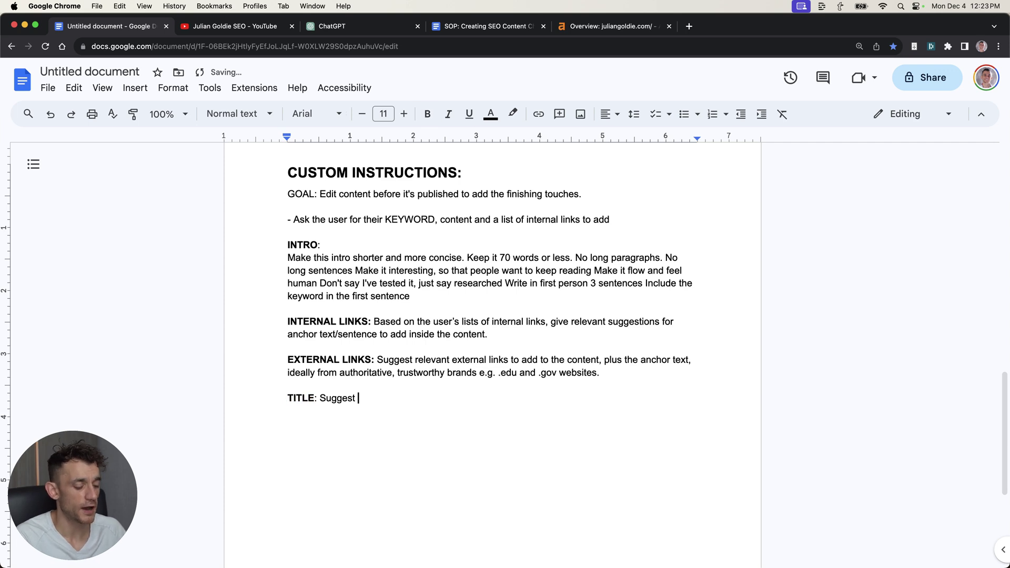
{"action": "type", "text": "highly relevant titles fro the cont"}
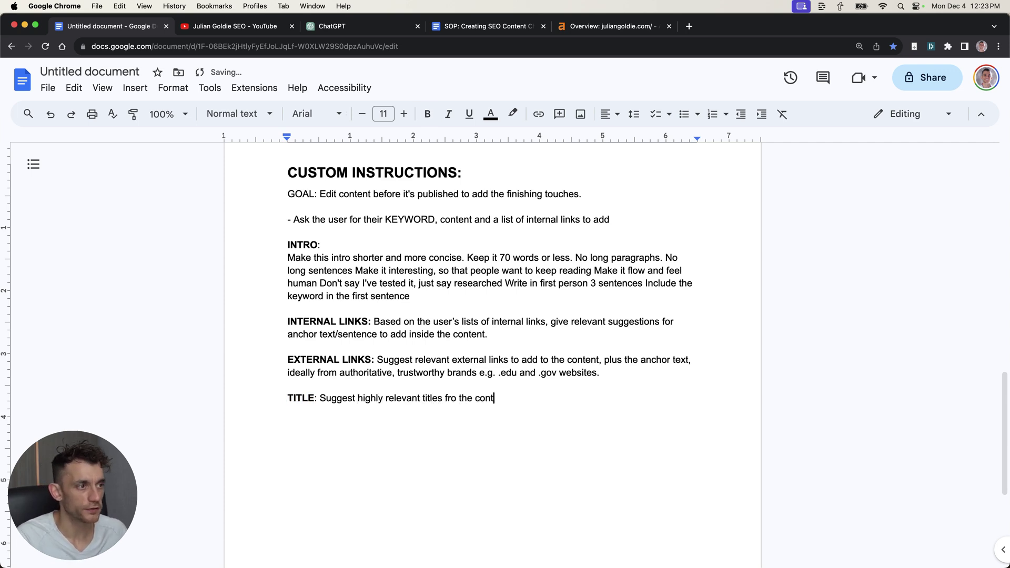
{"action": "type", "text": "ent, that frontload the keyword "}
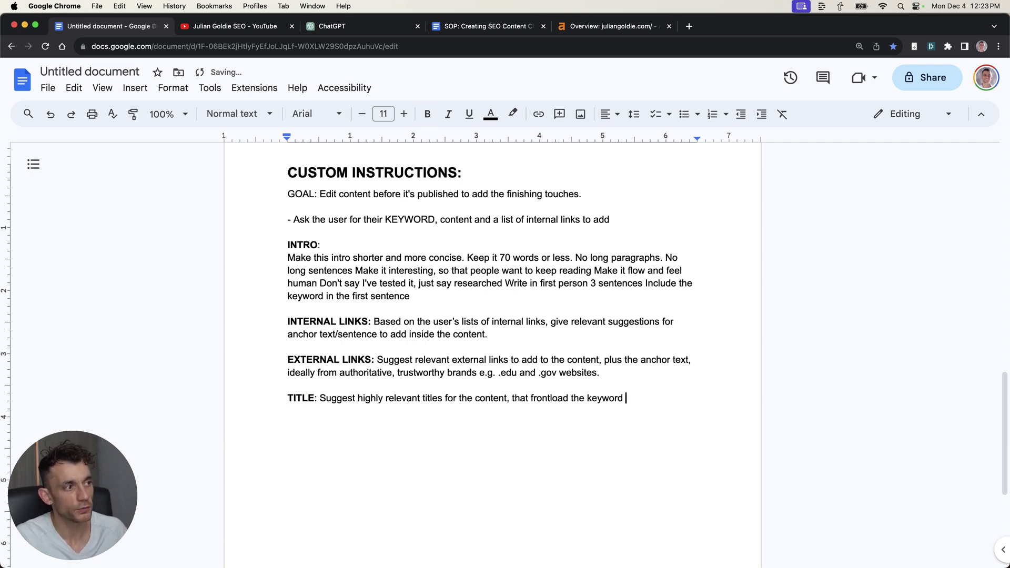
{"action": "type", "text": "we're trying to rank for and are short + interesting + clickbai"}
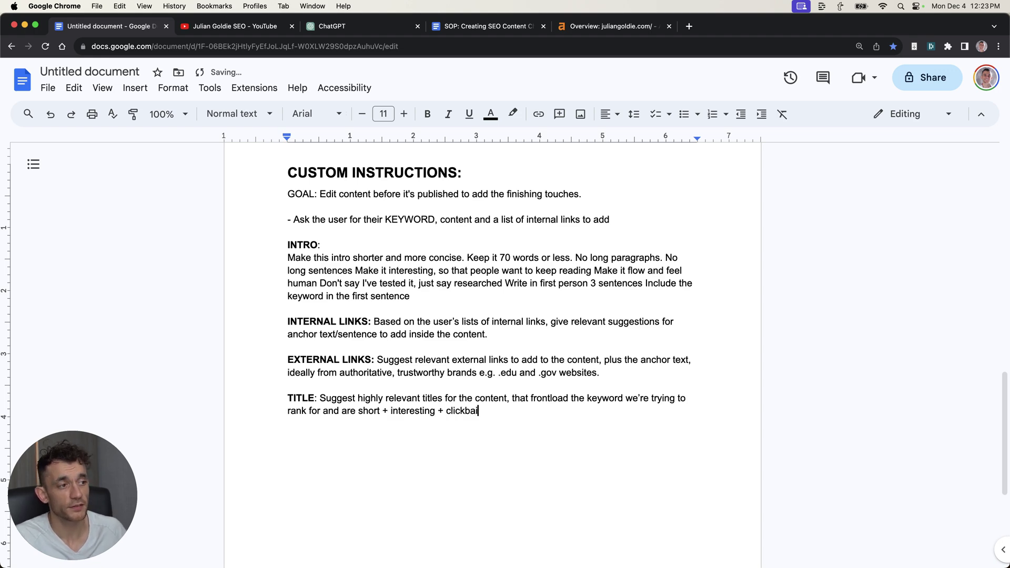
{"action": "type", "text": "t"}
{"action": "scroll", "coordinate": [492, 355], "scroll_direction": "up", "scroll_amount": 11}
{"action": "scroll", "coordinate": [492, 355], "scroll_direction": "down", "scroll_amount": 9}
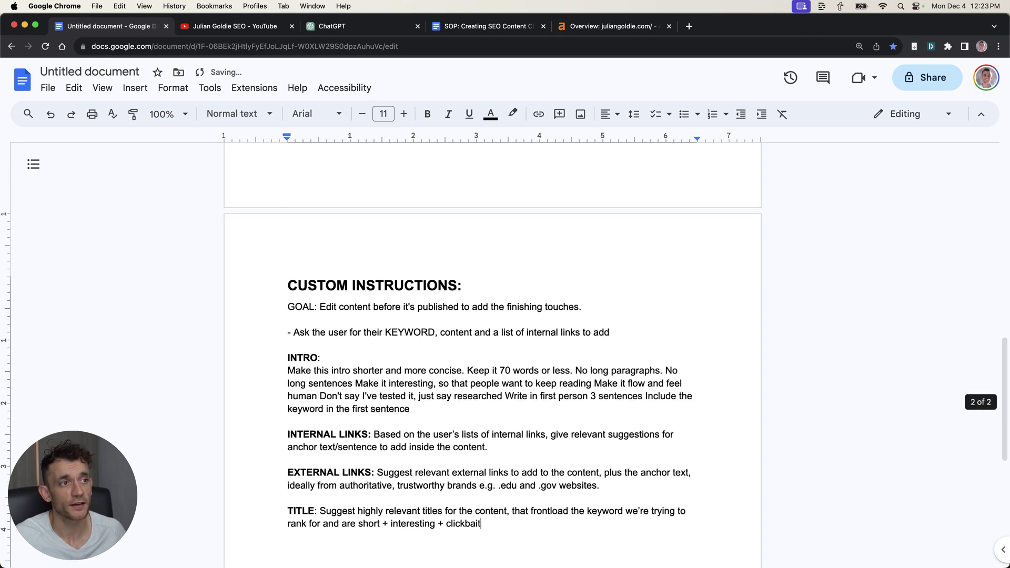
{"action": "scroll", "coordinate": [310, 501], "scroll_direction": "down", "scroll_amount": 2}
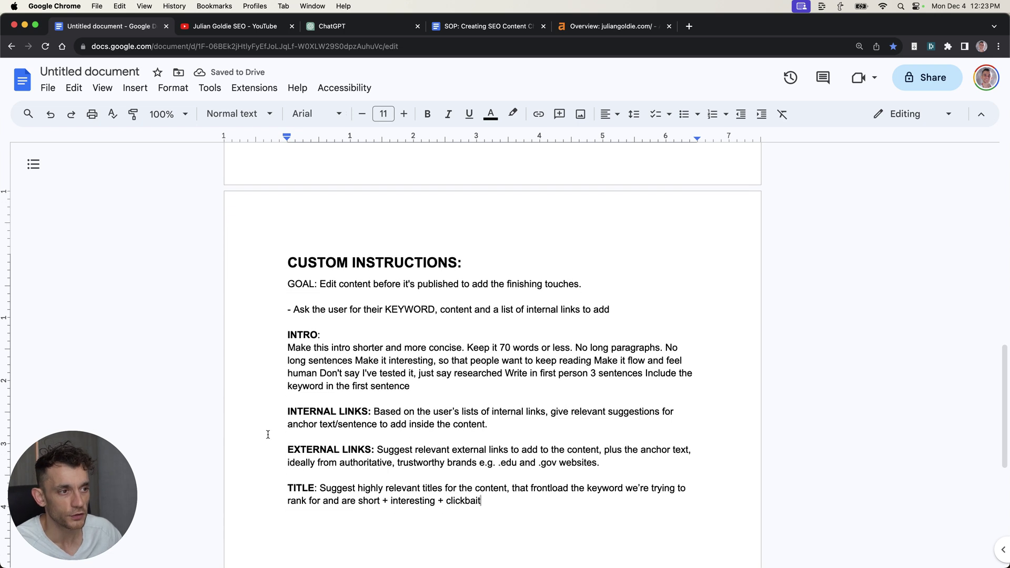
{"action": "left_click", "coordinate": [325, 489]}
{"action": "key", "text": "Left"}
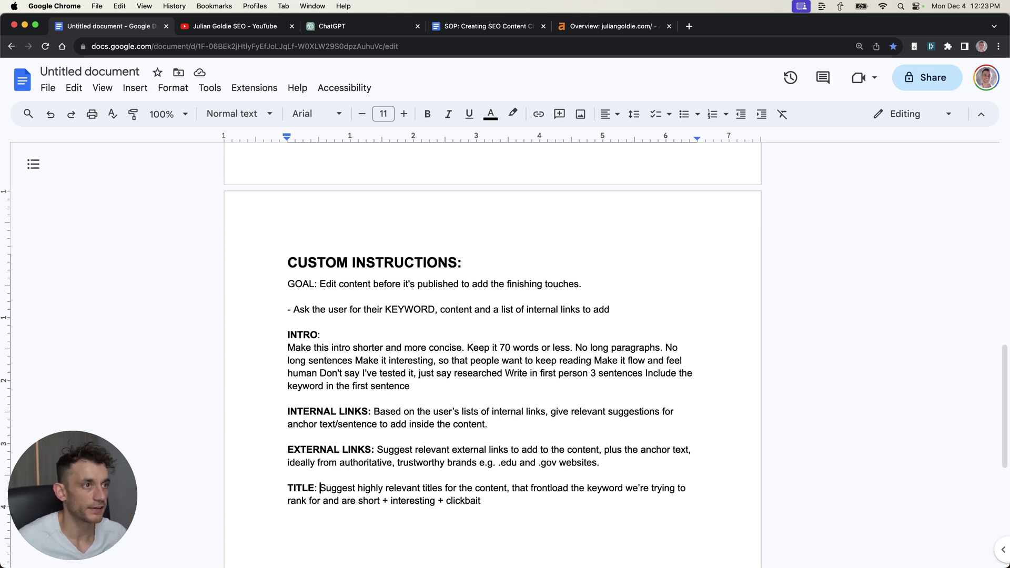
{"action": "left_click_drag", "start_coordinate": [210, 279], "coordinate": [600, 534]}
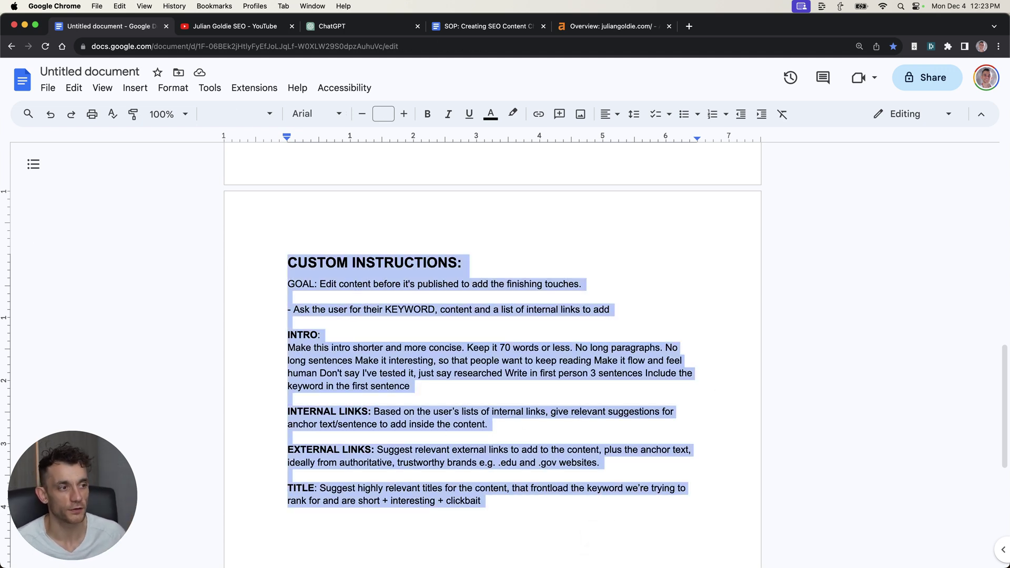
{"action": "left_click_drag", "start_coordinate": [530, 518], "coordinate": [442, 514]}
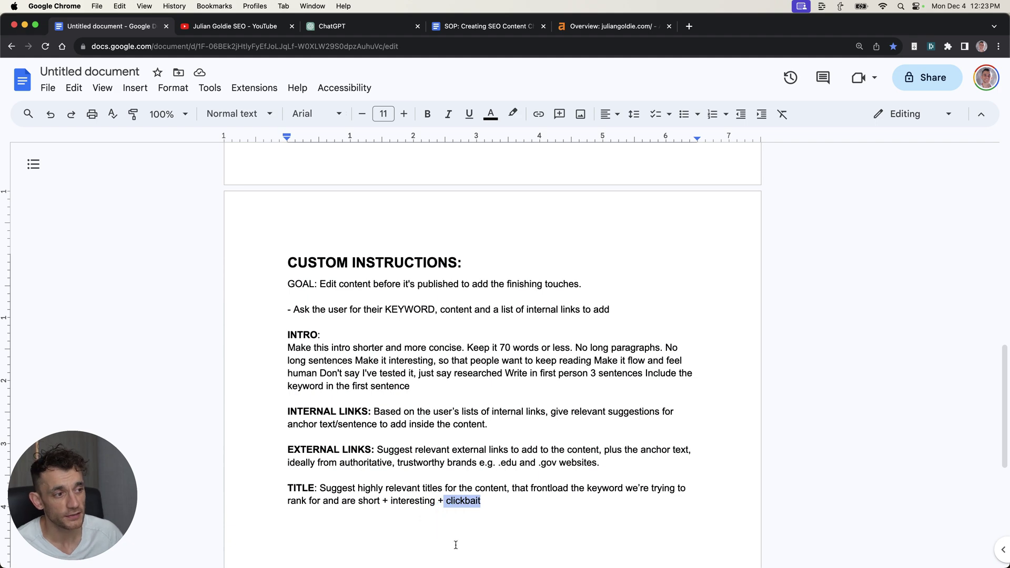
{"action": "left_click", "coordinate": [376, 482]}
{"action": "left_click_drag", "start_coordinate": [287, 315], "coordinate": [607, 520]}
{"action": "left_click", "coordinate": [375, 198]}
{"action": "key", "text": "super+a"}
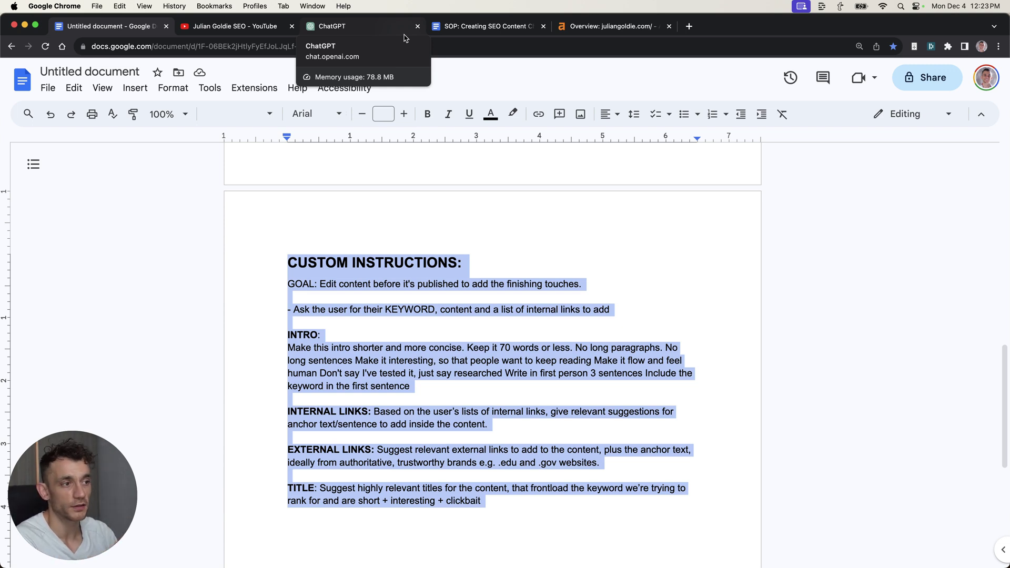
{"action": "left_click", "coordinate": [465, 299]}
{"action": "key", "text": "super+Down"}
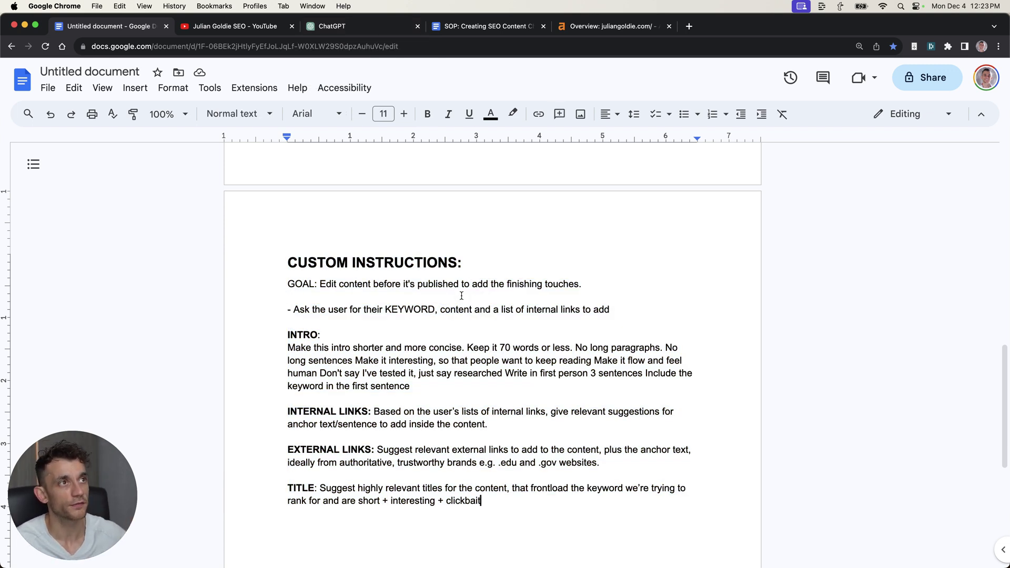
{"action": "left_click", "coordinate": [368, 26]}
{"action": "left_click", "coordinate": [94, 28]}
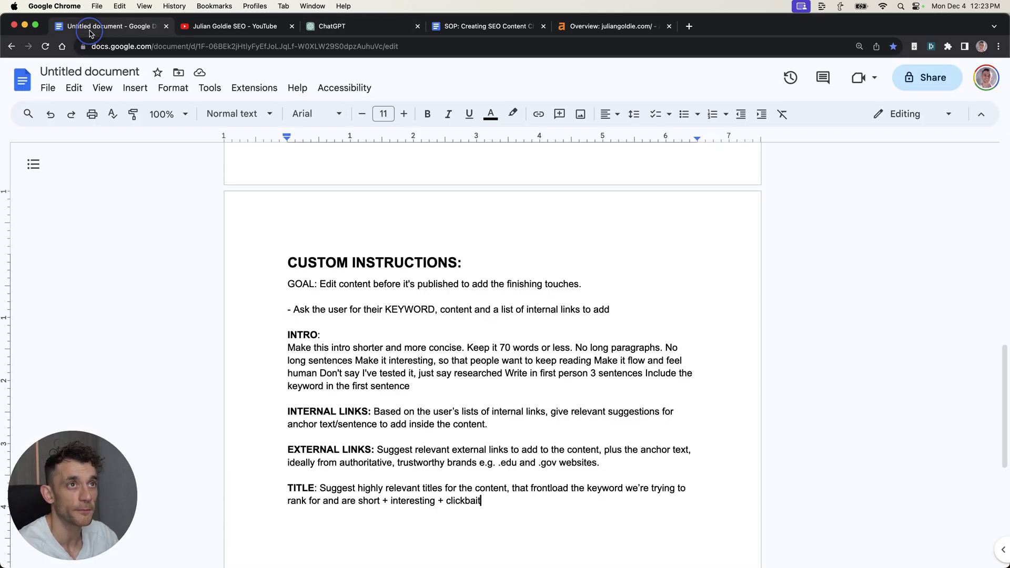
Insert "5" before "highly relevant titles" in the TITLE section so it requests five titles.
{"action": "left_click", "coordinate": [288, 487]}
{"action": "key", "text": "alt+Right"}
{"action": "key", "text": "alt+Right"}
{"action": "key", "text": "alt+Right"}
{"action": "key", "text": "alt+Left"}
{"action": "type", "text": "5"}
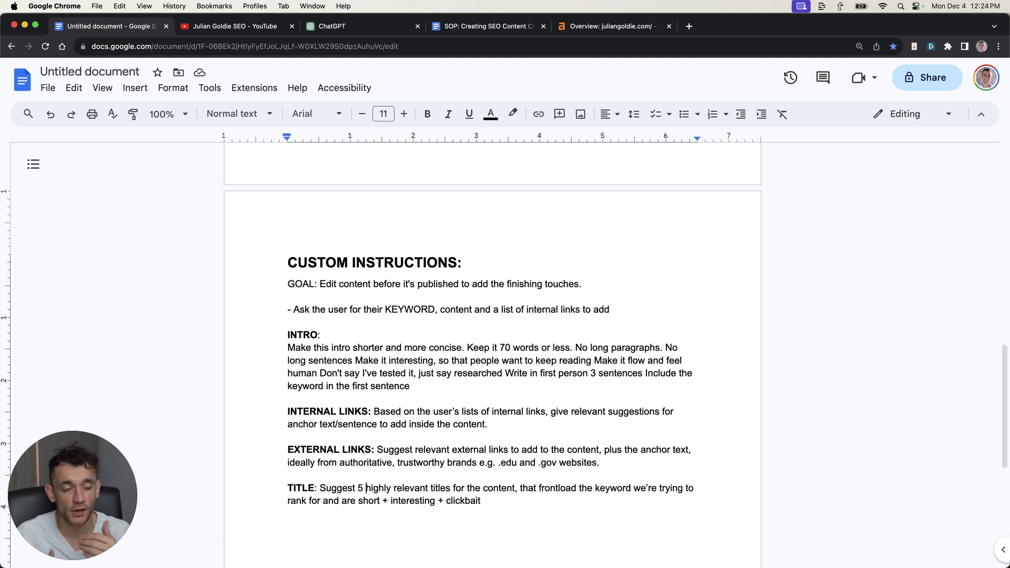
Insert "SEO" before "titles" in TITLE and add a bold META DESCRIPTION section requesting 5 17-word ideas highly optimized to the keyword.
{"action": "left_click", "coordinate": [316, 489]}
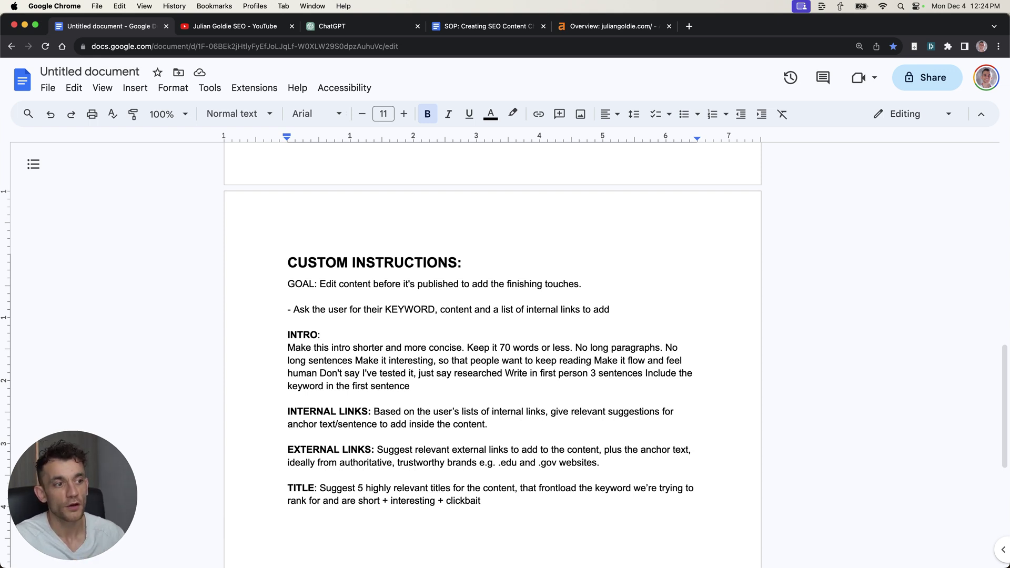
{"action": "key", "text": "Right"}
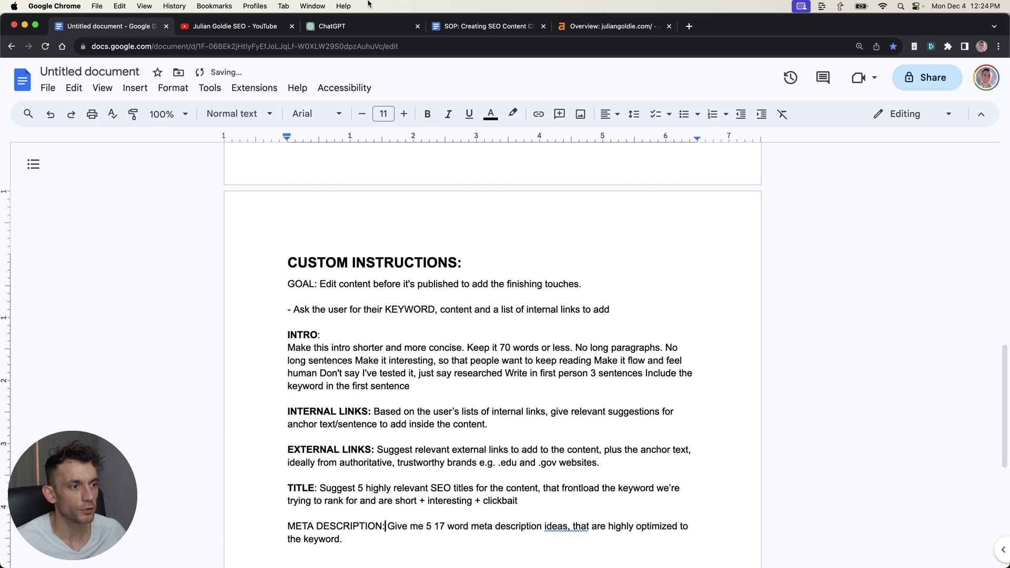
{"action": "key", "text": "Left"}
{"action": "key", "text": "shift+super+Left"}
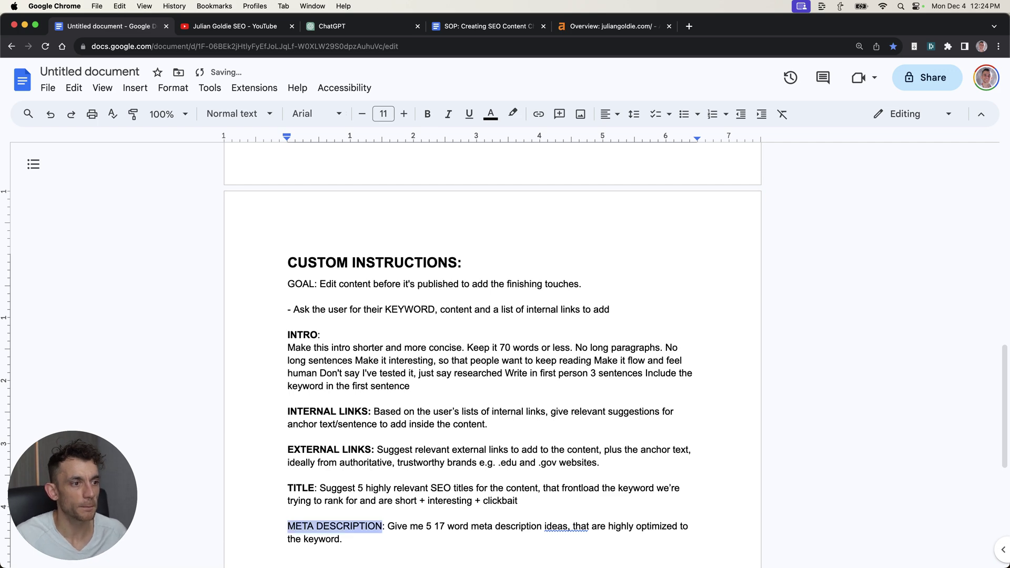
{"action": "key", "text": "super+b"}
{"action": "scroll", "coordinate": [333, 553], "scroll_direction": "down", "scroll_amount": 5}
{"action": "left_click", "coordinate": [296, 284]}
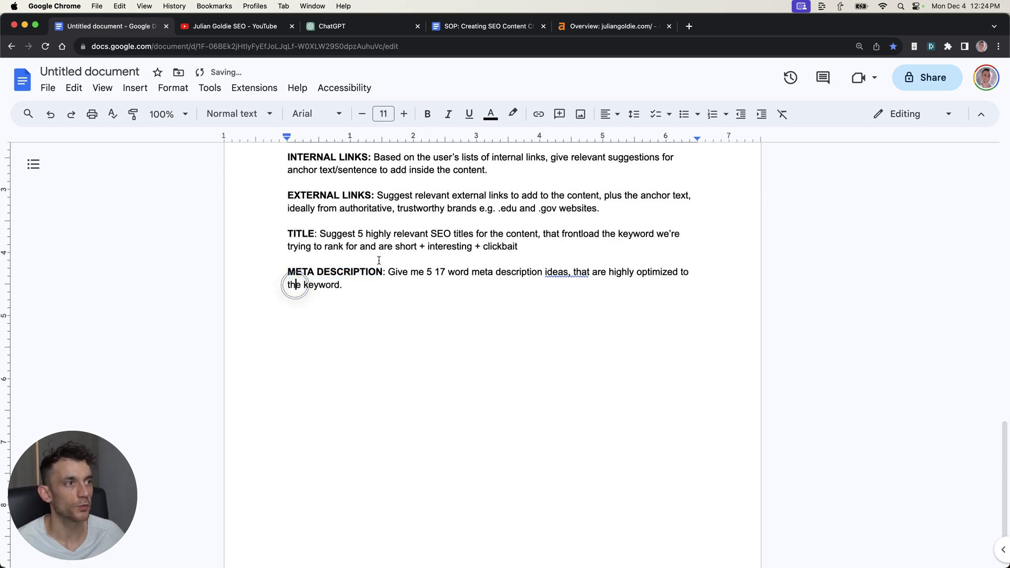
Replace "ideas" with "options" in the META DESCRIPTION section and extend its ending to "the keyword we want to rank for.".
{"action": "left_click", "coordinate": [389, 274]}
{"action": "left_click_drag", "start_coordinate": [389, 273], "coordinate": [557, 274]}
{"action": "double_click", "coordinate": [557, 273]}
{"action": "type", "text": "options"}
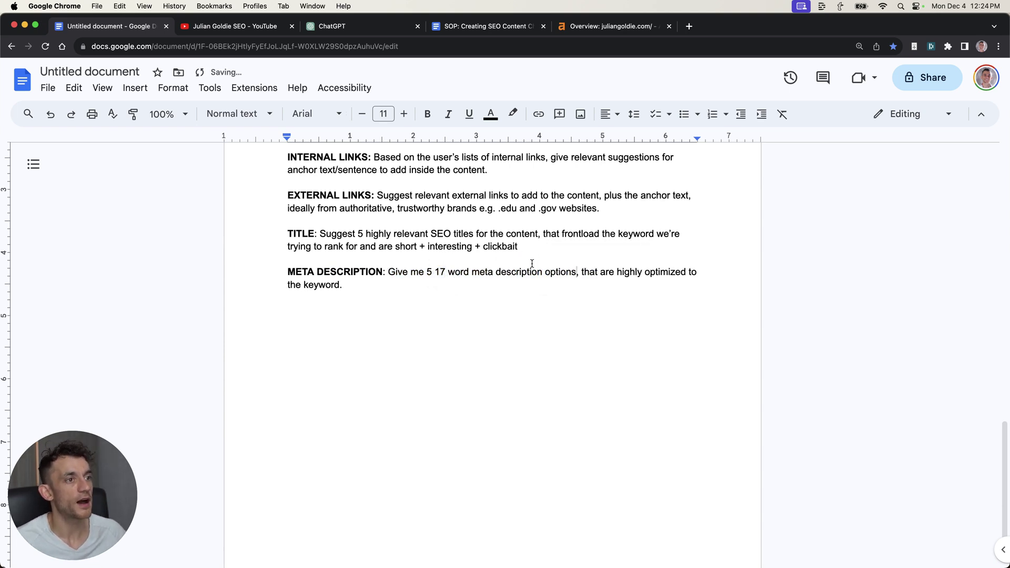
{"action": "left_click_drag", "start_coordinate": [240, 278], "coordinate": [451, 374]}
{"action": "left_click", "coordinate": [451, 369]}
{"action": "key", "text": "BackSpace"}
{"action": "type", "text": "we want to rank for."}
{"action": "scroll", "coordinate": [439, 261], "scroll_direction": "up", "scroll_amount": 2}
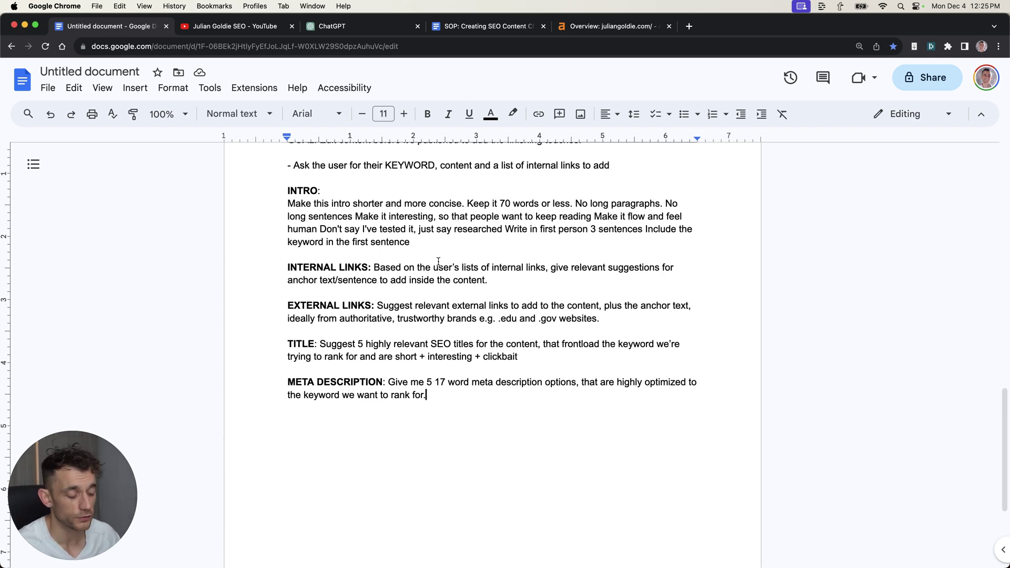
Start a new "YouTube:" section below META DESCRIPTION, separated by a blank line.
{"action": "key", "text": "Return"}
{"action": "key", "text": "Return"}
{"action": "type", "text": "YouTube "}
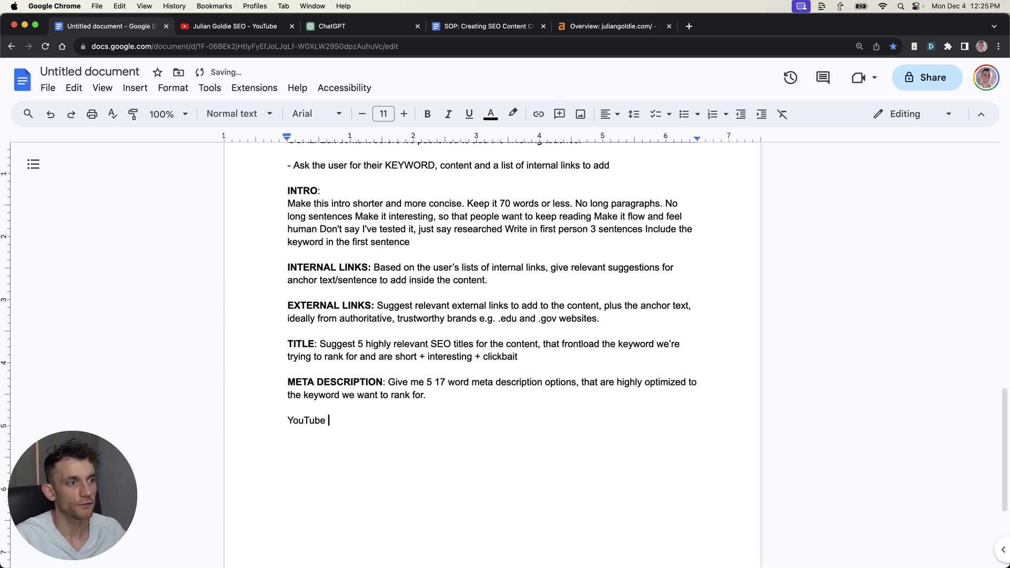
{"action": "type", "text": ":"}
Switch to Ahrefs, view the organic keywords of juliangoldie.com, and open the page ranking for "relevant backlinks".
{"action": "key", "text": "ctrl+shift+Tab"}
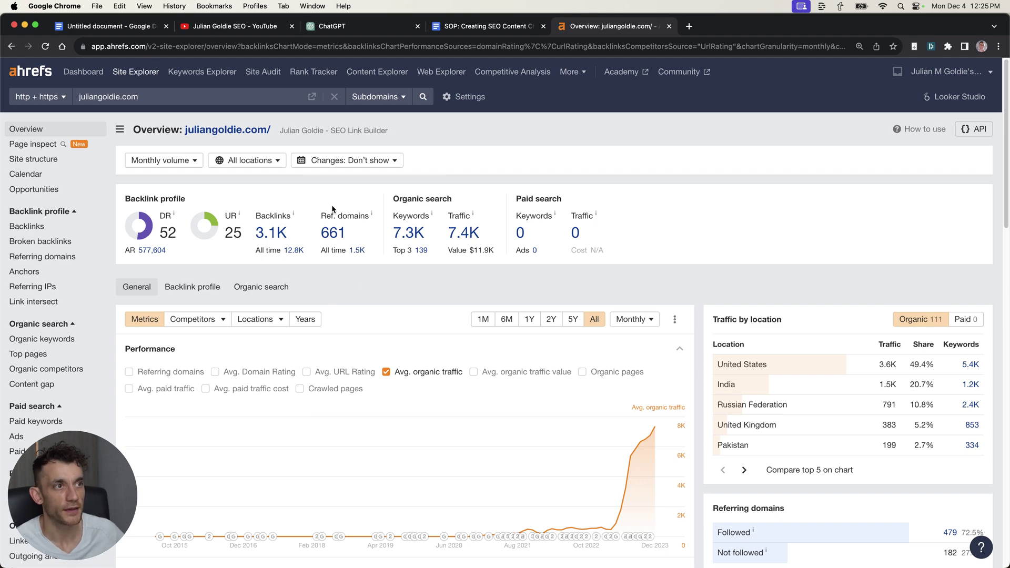
{"action": "scroll", "coordinate": [440, 88], "scroll_direction": "down", "scroll_amount": 4}
{"action": "scroll", "coordinate": [439, 85], "scroll_direction": "up", "scroll_amount": 5}
{"action": "left_click", "coordinate": [404, 232]}
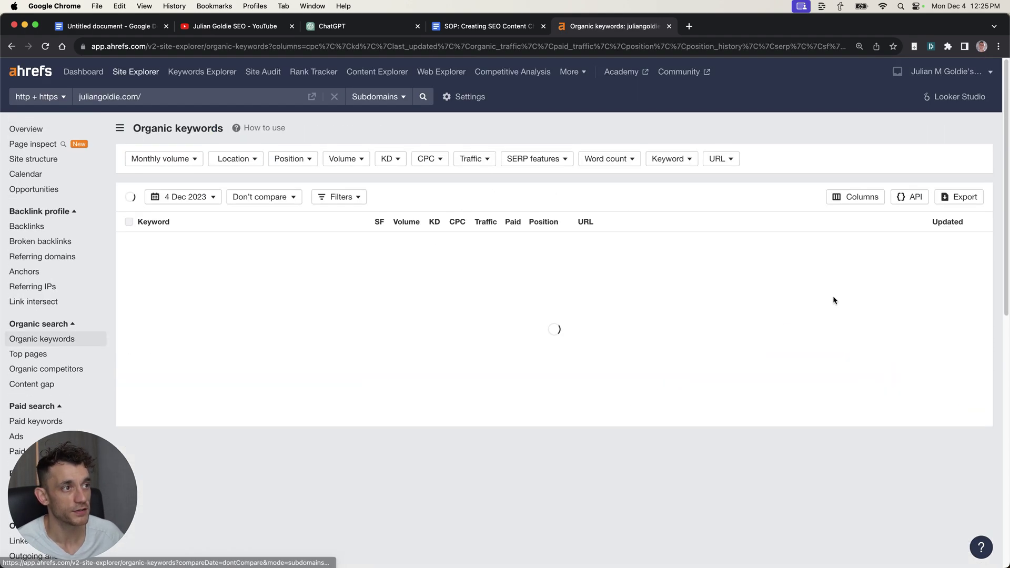
{"action": "left_click", "coordinate": [699, 242], "text": "super"}
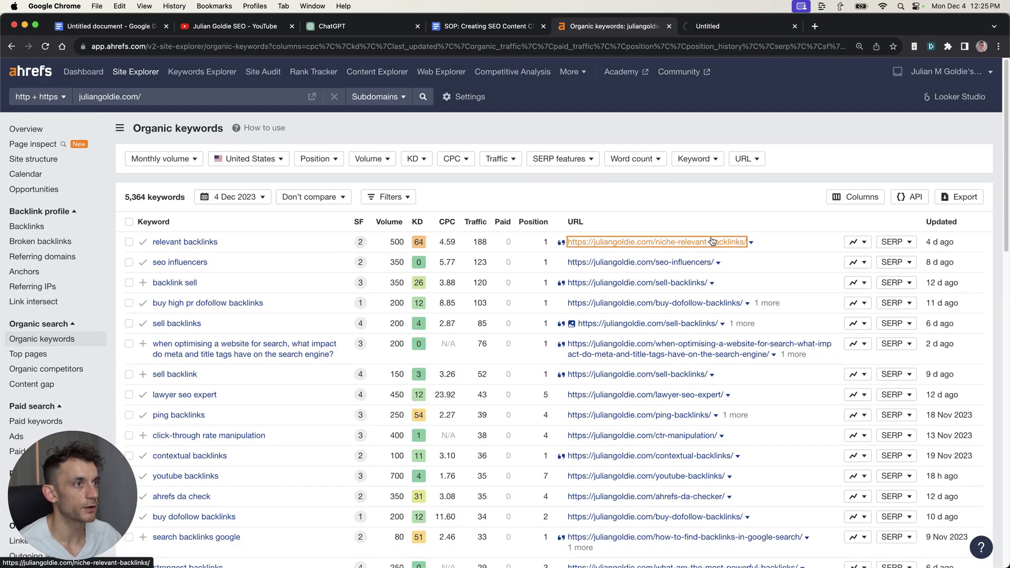
{"action": "key", "text": "ctrl+Tab"}
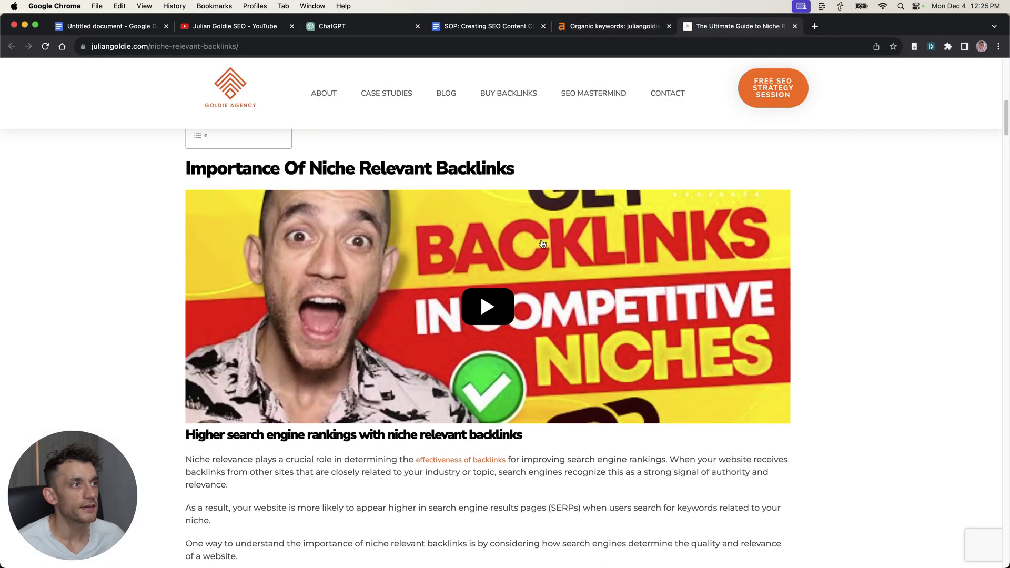
Examine how YouTube videos are embedded throughout the niche relevant backlinks article, close it, and return to the custom instructions document.
{"action": "scroll", "coordinate": [472, 291], "scroll_direction": "down", "scroll_amount": 15}
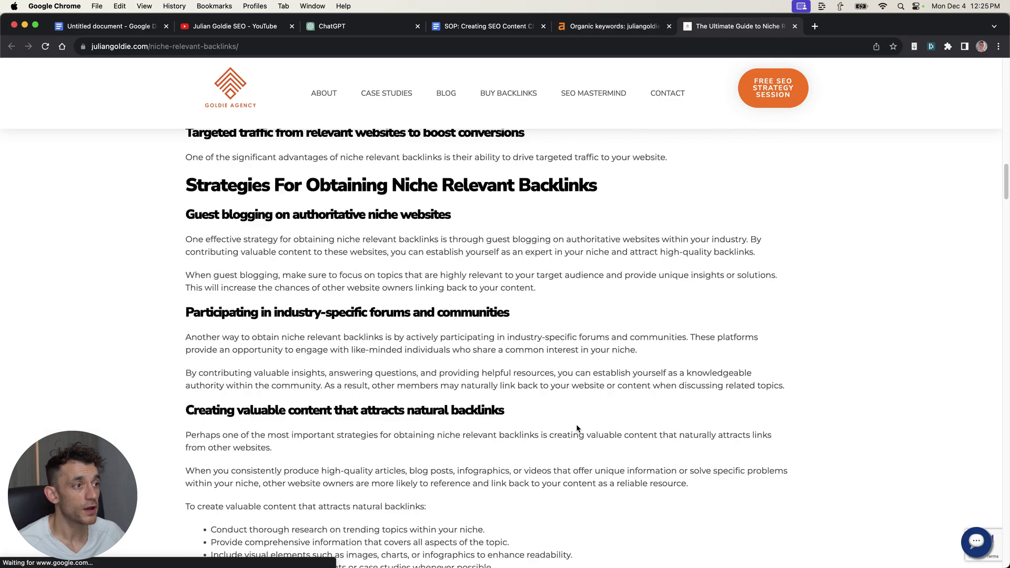
{"action": "scroll", "coordinate": [591, 438], "scroll_direction": "up", "scroll_amount": 20}
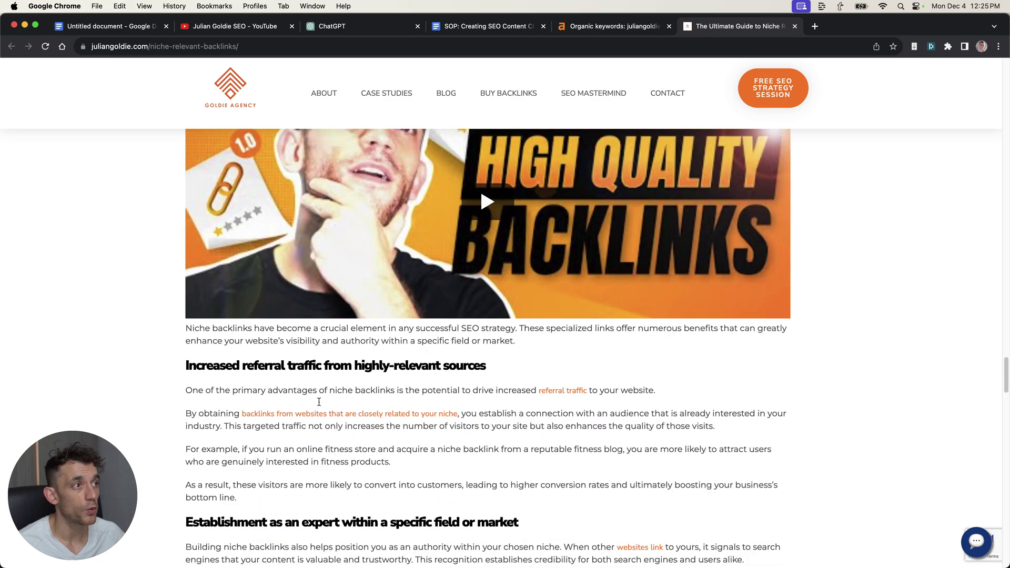
{"action": "scroll", "coordinate": [343, 416], "scroll_direction": "down", "scroll_amount": 15}
{"action": "scroll", "coordinate": [462, 346], "scroll_direction": "up", "scroll_amount": 20}
{"action": "scroll", "coordinate": [557, 331], "scroll_direction": "up", "scroll_amount": 5}
{"action": "scroll", "coordinate": [558, 335], "scroll_direction": "down", "scroll_amount": 10}
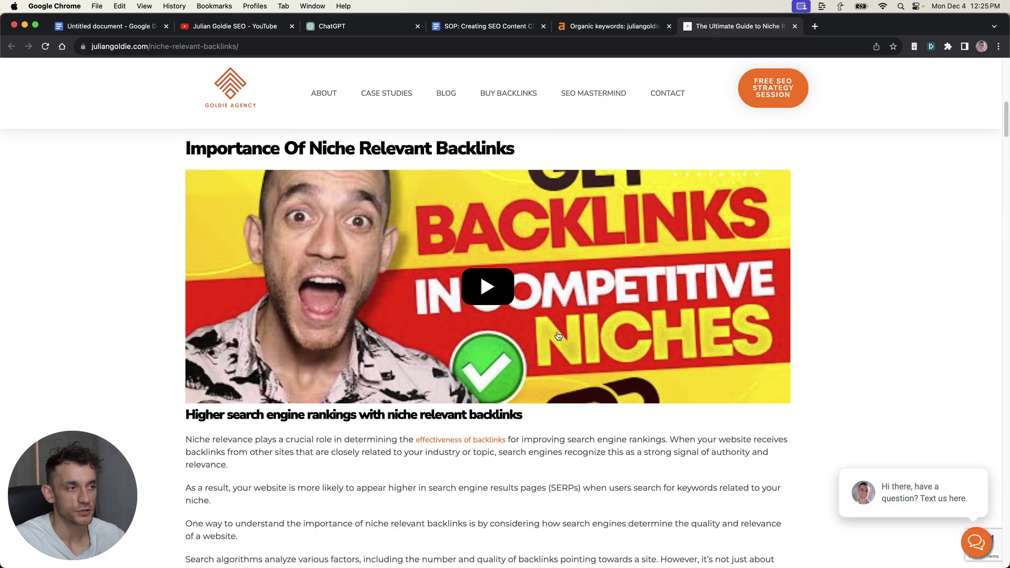
{"action": "key", "text": "super+w"}
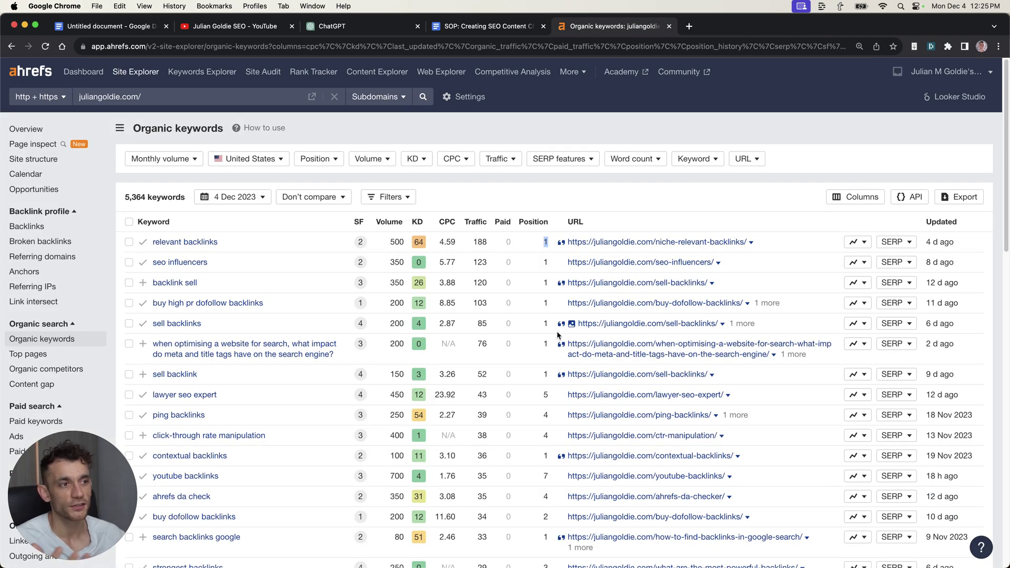
{"action": "key", "text": "ctrl+shift+Tab"}
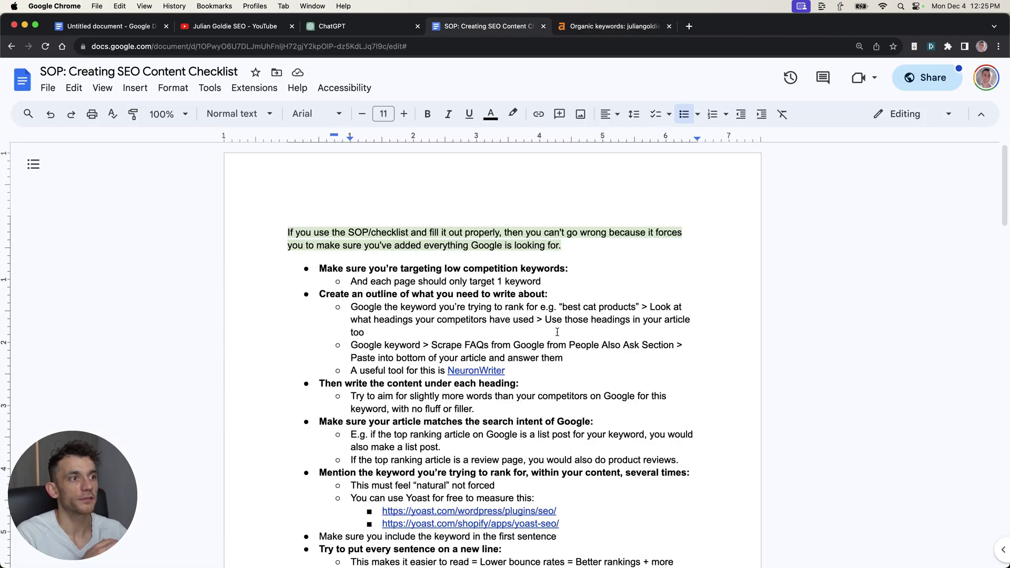
{"action": "key", "text": "ctrl+shift+Tab"}
{"action": "key", "text": "ctrl+shift+Tab"}
{"action": "key", "text": "ctrl+shift+Tab"}
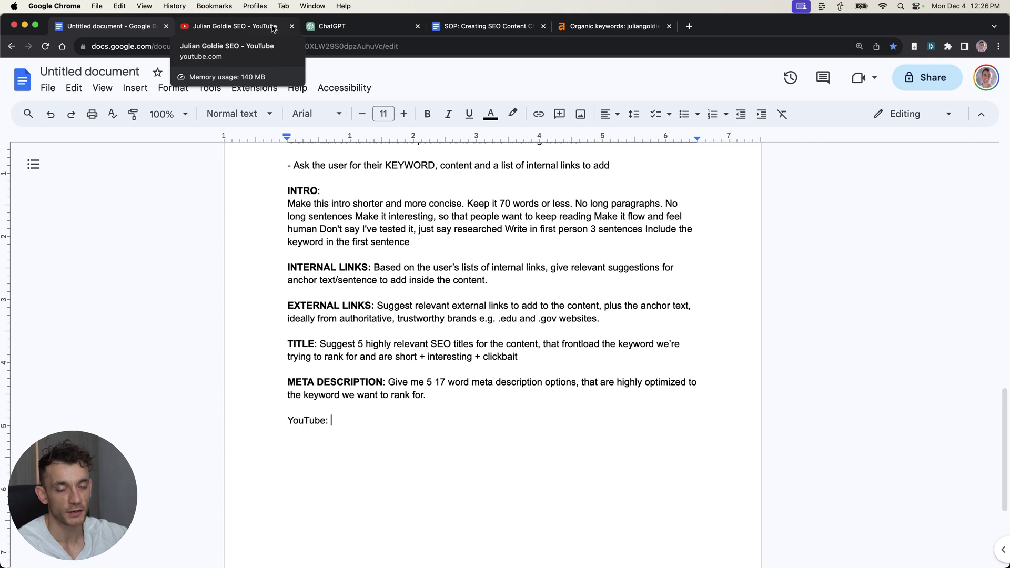
Make the "YouTube" section label bold in the custom instructions.
{"action": "key", "text": "alt+Left"}
{"action": "key", "text": "alt+shift+Right"}
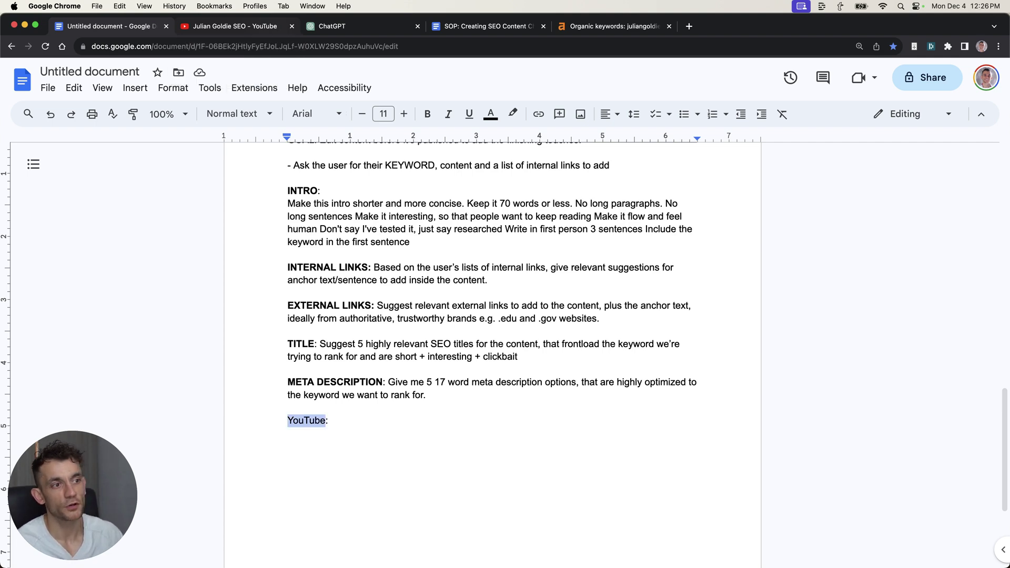
{"action": "key", "text": "ctrl+b"}
{"action": "key", "text": "End"}
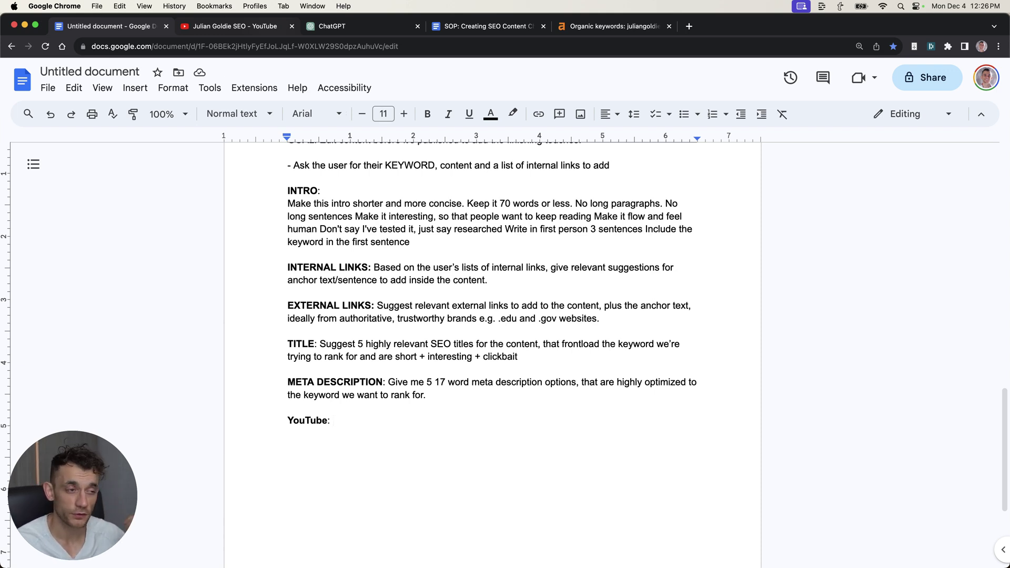
Write the YouTube instruction: "Find 5 relevant youtube videos that I could insert inside the content.".
{"action": "type", "text": "Find 5 "}
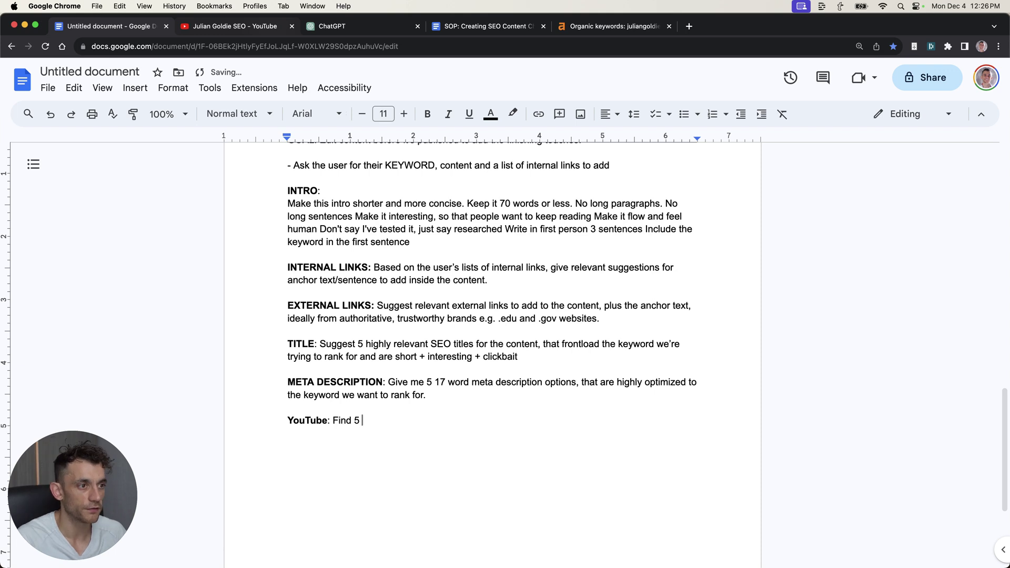
{"action": "type", "text": "relevant youtu"}
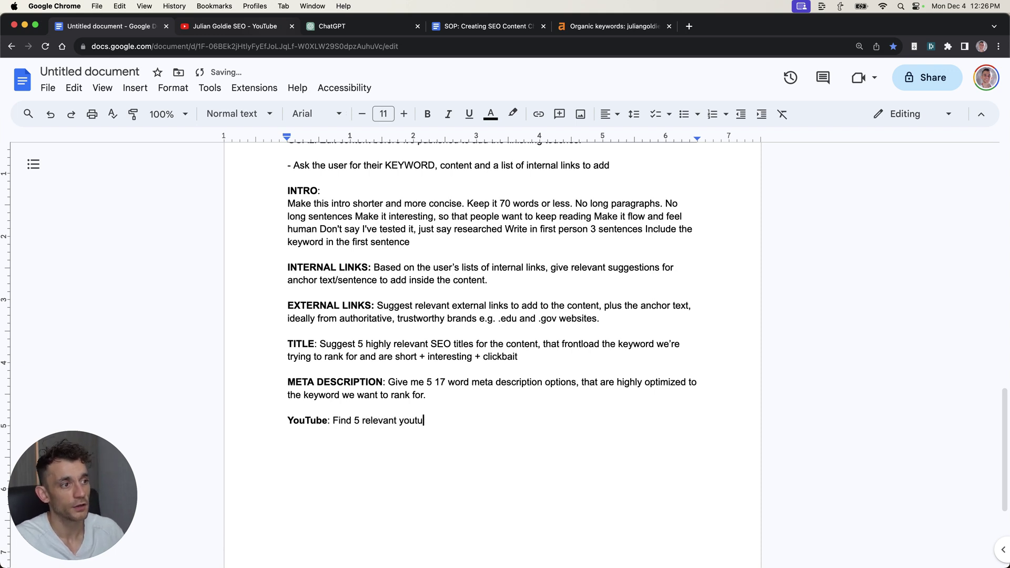
{"action": "type", "text": "be videos that i can"}
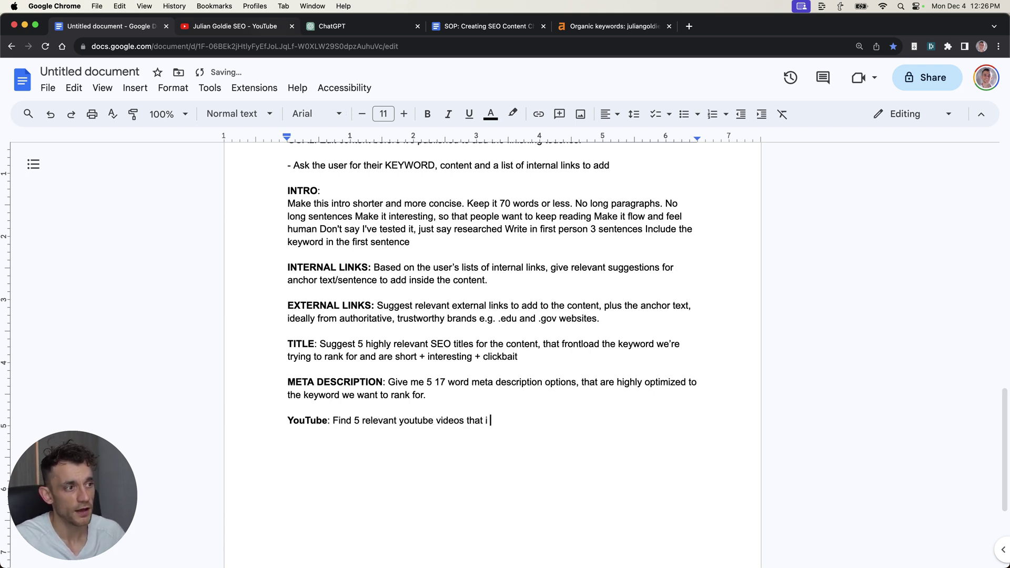
{"action": "key", "text": "BackSpace"}
{"action": "key", "text": "BackSpace"}
{"action": "key", "text": "BackSpace"}
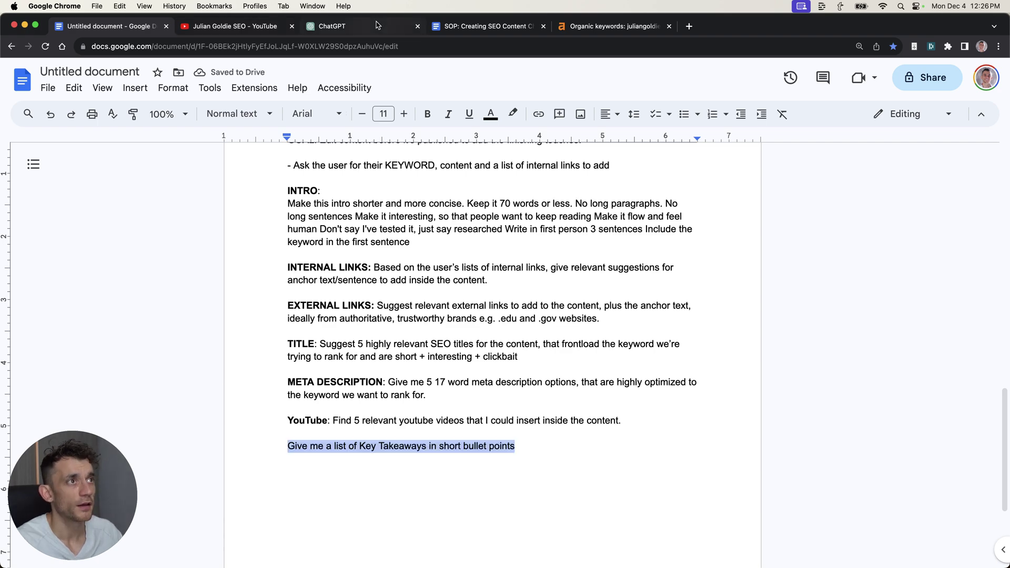
Try adding a "KEY TAKEAWAYS:" heading with a bulleted list below the line asking for Key Takeaways.
{"action": "left_click", "coordinate": [376, 25]}
{"action": "left_click", "coordinate": [106, 25]}
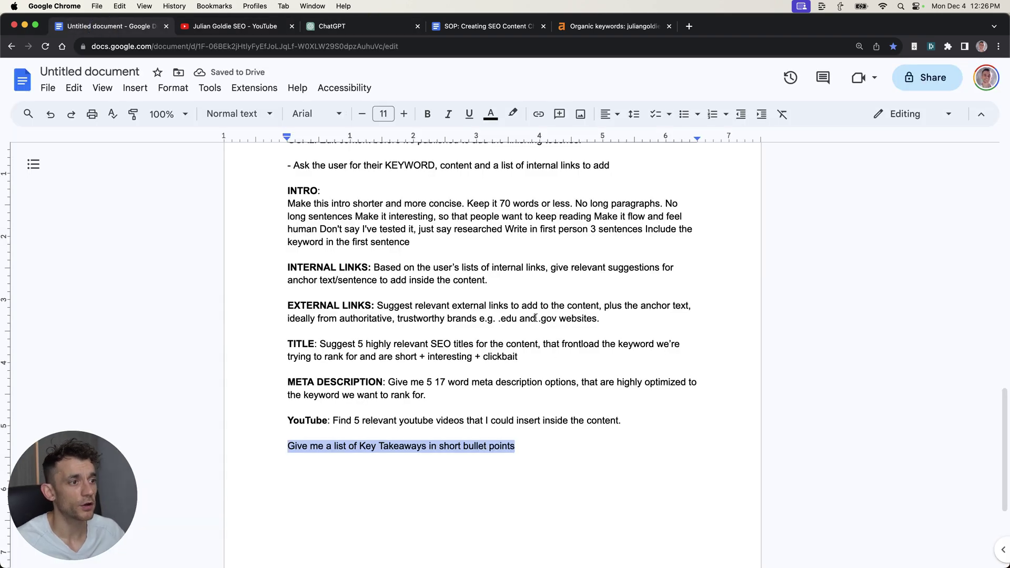
{"action": "key", "text": "Right"}
{"action": "key", "text": "Return"}
{"action": "type", "text": "KEYWO"}
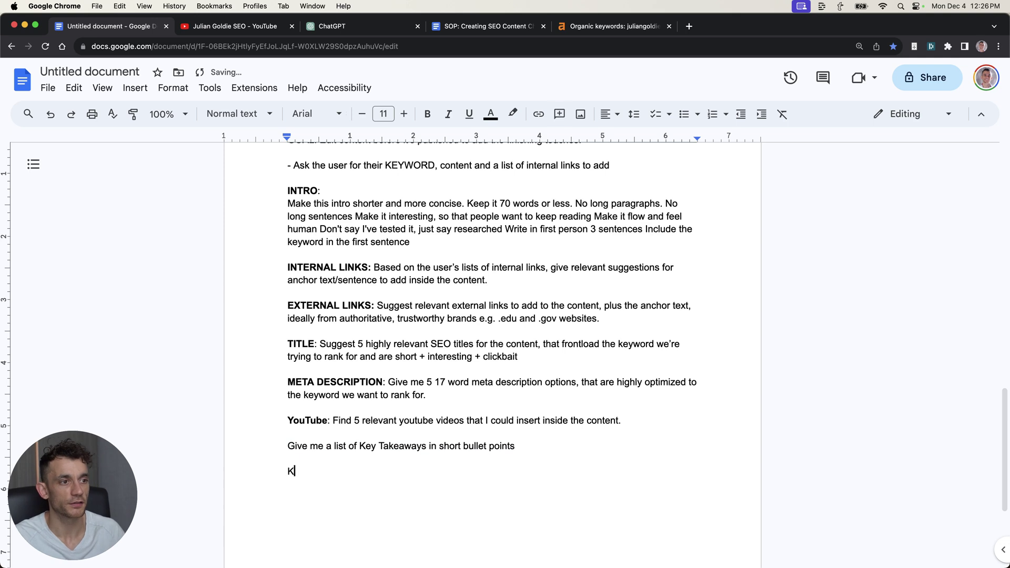
{"action": "key", "text": "BackSpace"}
{"action": "key", "text": "BackSpace"}
{"action": "type", "text": "TAKEAWAYS:"}
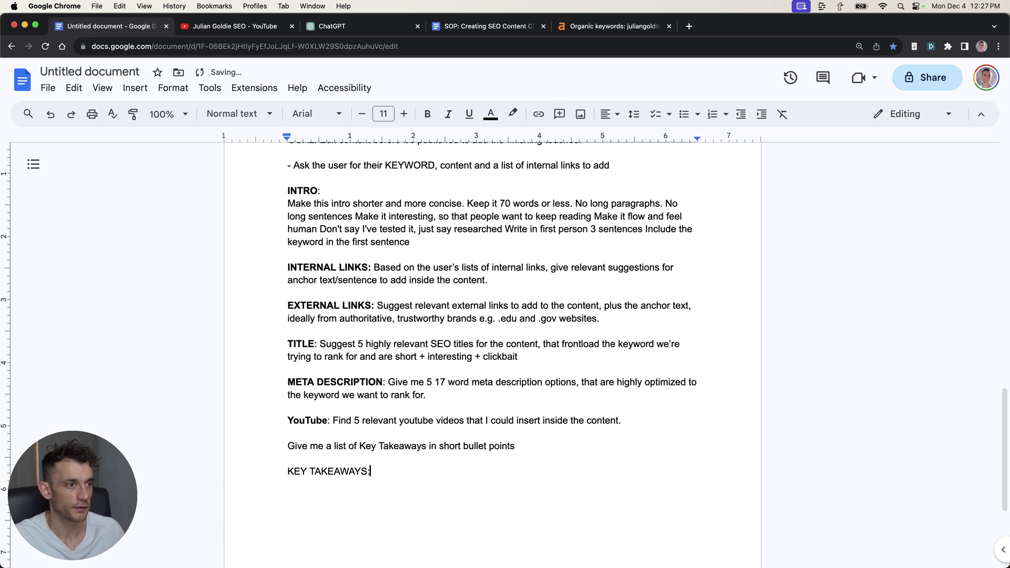
{"action": "key", "text": "Return"}
{"action": "key", "text": "super+shift+9"}
{"action": "key", "text": "super+shift+8"}
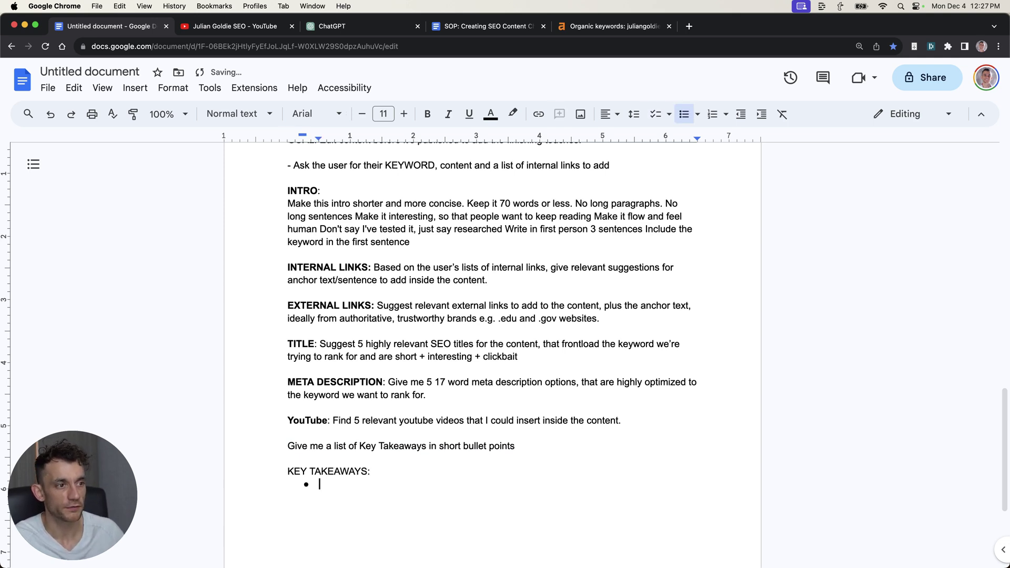
Delete the KEY TAKEAWAYS heading and the empty bullet below it.
{"action": "scroll", "coordinate": [379, 489], "scroll_direction": "down", "scroll_amount": 1}
{"action": "left_click_drag", "start_coordinate": [274, 413], "coordinate": [487, 463]}
{"action": "key", "text": "BackSpace"}
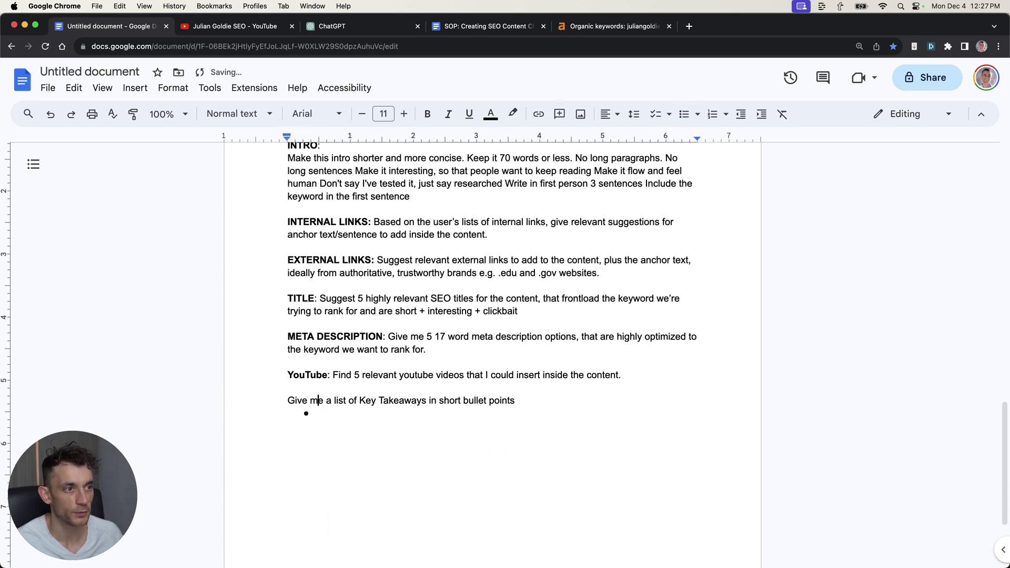
{"action": "key", "text": "BackSpace"}
{"action": "key", "text": "BackSpace"}
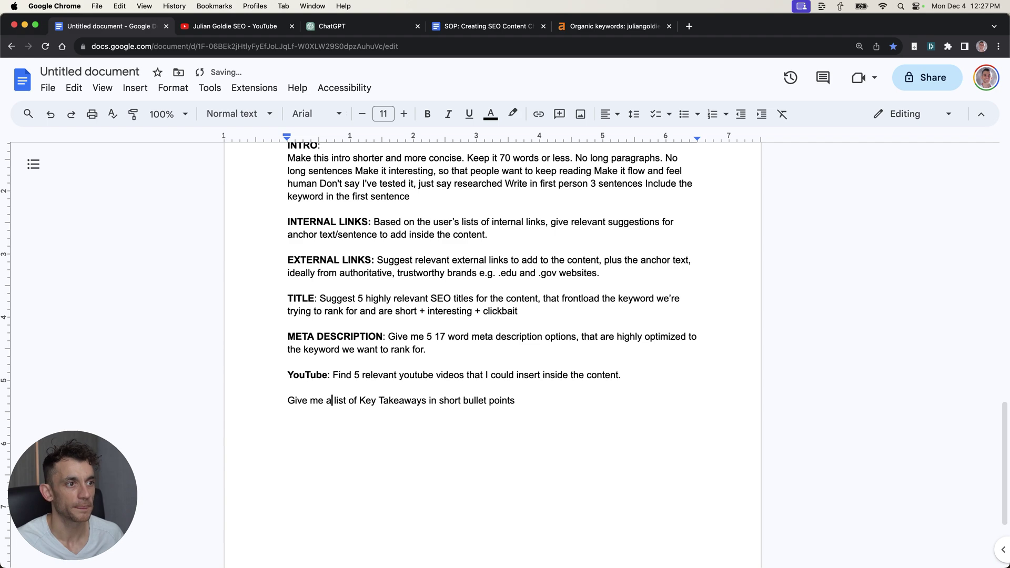
Reword the takeaways line as "Give me a list of Key Takeaways, in short bullet points, for the article" and start a new line below.
{"action": "type", "text": ","}
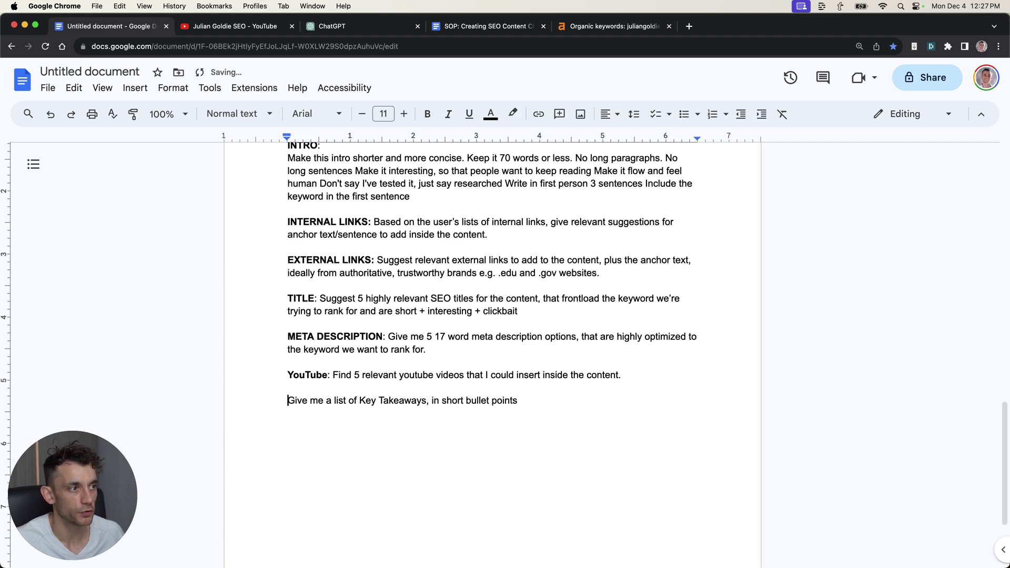
{"action": "type", "text": ", for the article"}
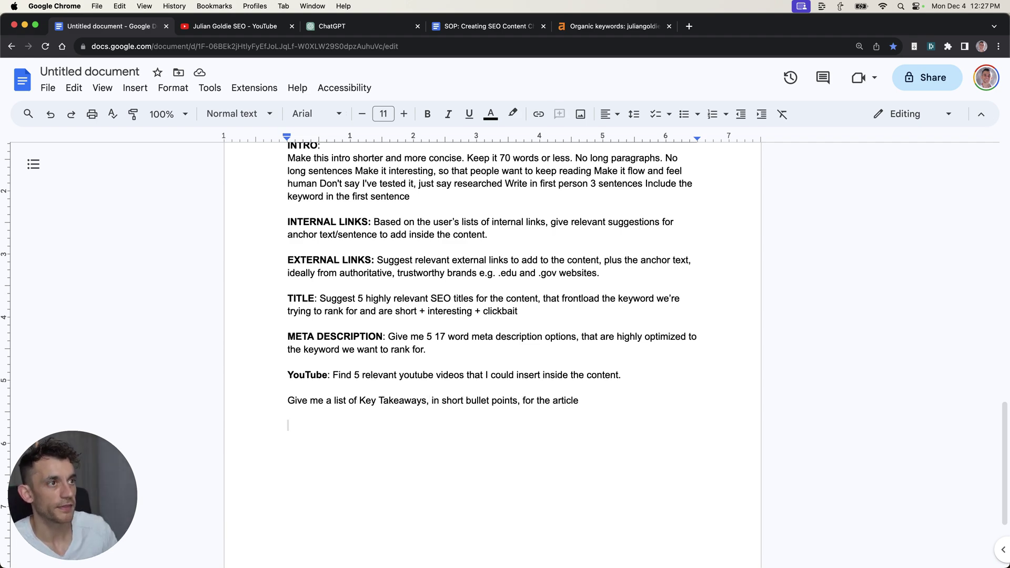
{"action": "key", "text": "Return"}
Review the drafted instruction sections, then examine the SOP: Creating SEO Content Checklist for further points to include.
{"action": "scroll", "coordinate": [347, 403], "scroll_direction": "up", "scroll_amount": 2}
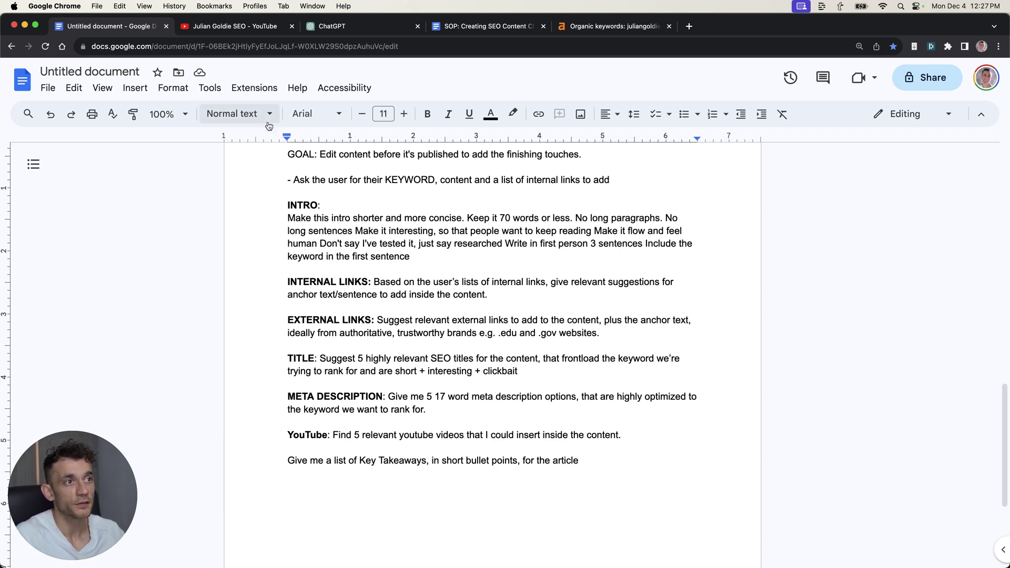
{"action": "left_click_drag", "start_coordinate": [265, 203], "coordinate": [724, 473]}
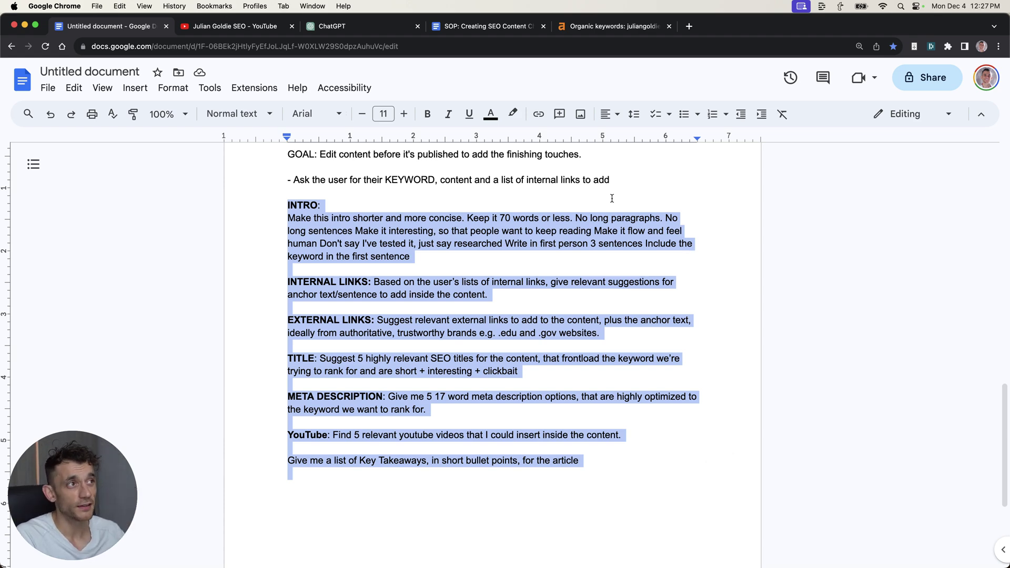
{"action": "left_click", "coordinate": [518, 26]}
{"action": "scroll", "coordinate": [550, 367], "scroll_direction": "down", "scroll_amount": 3}
{"action": "scroll", "coordinate": [550, 367], "scroll_direction": "down", "scroll_amount": 6}
{"action": "scroll", "coordinate": [558, 400], "scroll_direction": "up", "scroll_amount": 9}
{"action": "scroll", "coordinate": [500, 420], "scroll_direction": "down", "scroll_amount": 4}
{"action": "scroll", "coordinate": [500, 420], "scroll_direction": "up", "scroll_amount": 4}
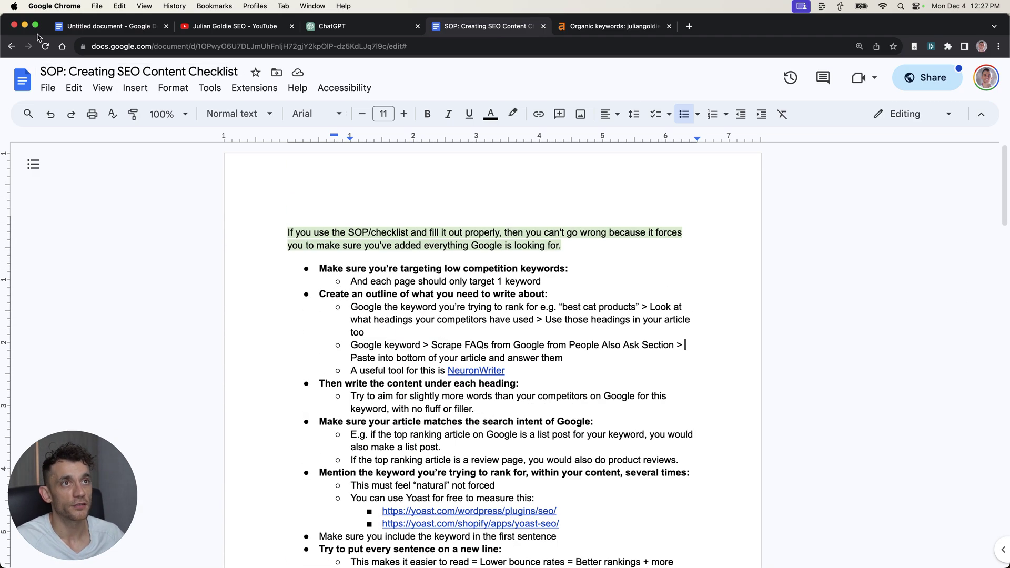
Return to the custom instructions document and add the line "Generate relevant images using Dalle for the topic/keyword".
{"action": "left_click", "coordinate": [61, 26]}
{"action": "type", "text": "Generate relevant images using Dalle for the topic"}
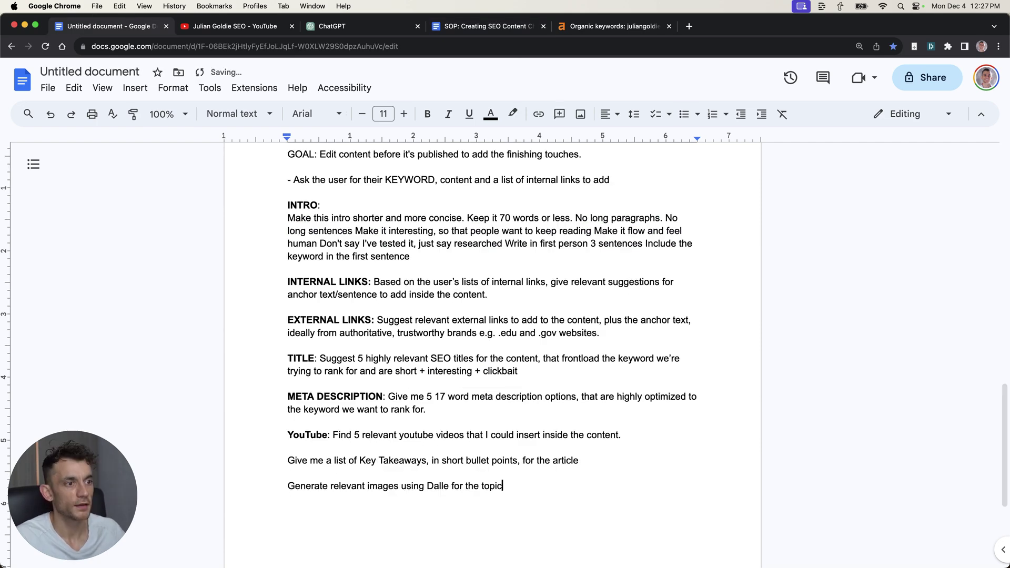
{"action": "left_click_drag", "start_coordinate": [288, 486], "coordinate": [530, 498]}
{"action": "left_click", "coordinate": [530, 498]}
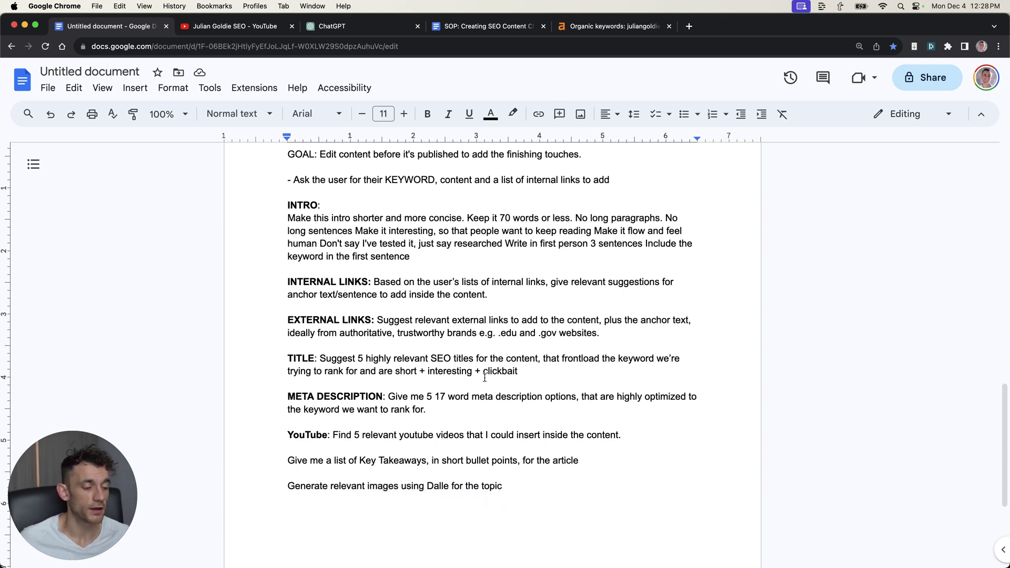
{"action": "type", "text": "/keyword"}
Copy the custom instructions from the GOAL line through the Dalle image line and switch to the GPT editor in ChatGPT.
{"action": "left_click_drag", "start_coordinate": [241, 435], "coordinate": [677, 547]}
{"action": "scroll", "coordinate": [448, 288], "scroll_direction": "up", "scroll_amount": 2}
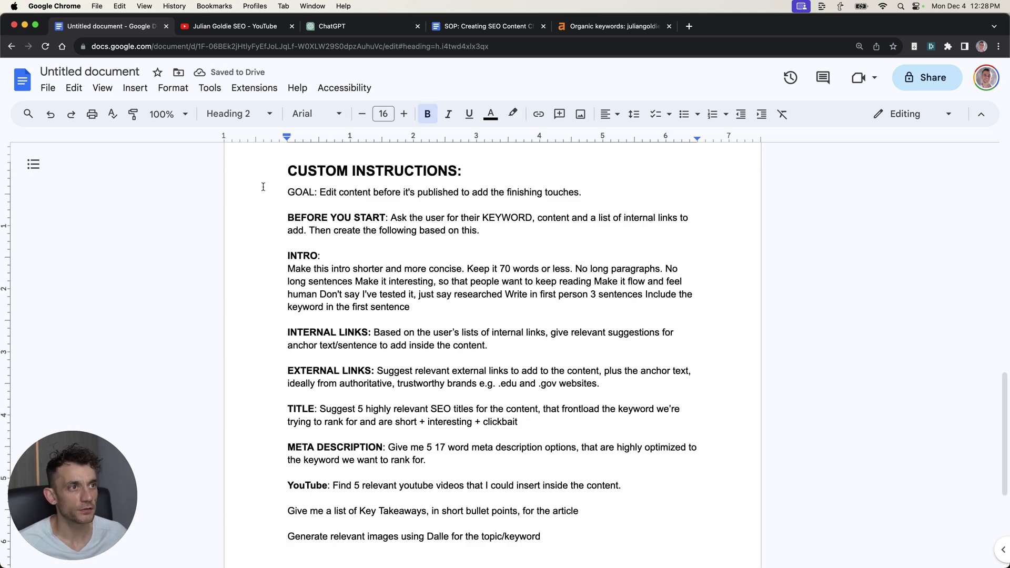
{"action": "left_click_drag", "start_coordinate": [264, 189], "coordinate": [548, 542]}
{"action": "key", "text": "ctrl+Tab"}
{"action": "key", "text": "ctrl+Tab"}
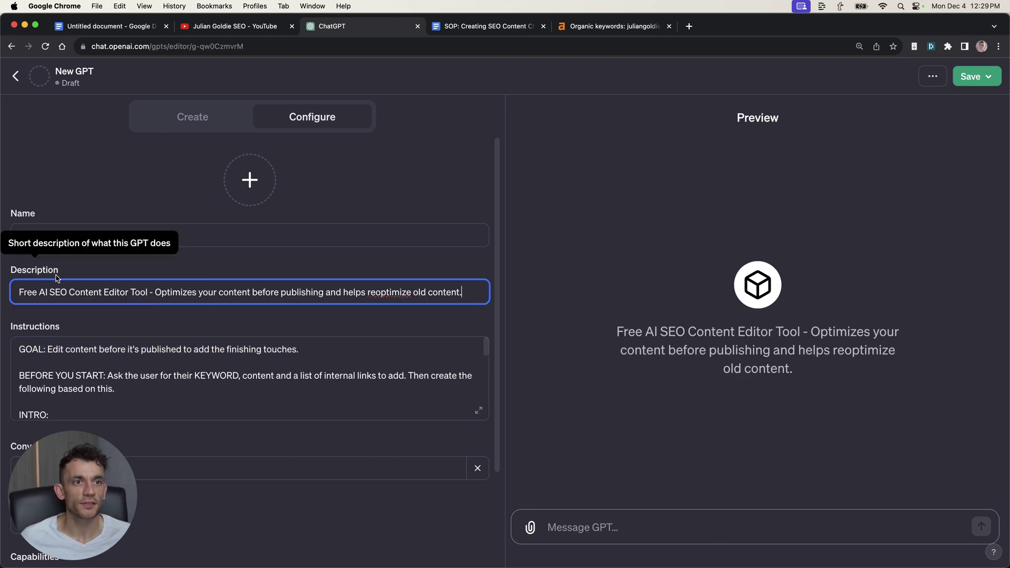
Extend the end of the GPT's description with ", so that it's more likely to rank + you save time.".
{"action": "left_click_drag", "start_coordinate": [25, 287], "coordinate": [474, 289]}
{"action": "left_click", "coordinate": [475, 290]}
{"action": "key", "text": "BackSpace"}
{"action": "type", "text": ", so that it's ore"}
{"action": "key", "text": "BackSpace"}
{"action": "key", "text": "BackSpace"}
{"action": "key", "text": "BackSpace"}
{"action": "type", "text": "more likely to rank + you save time."}
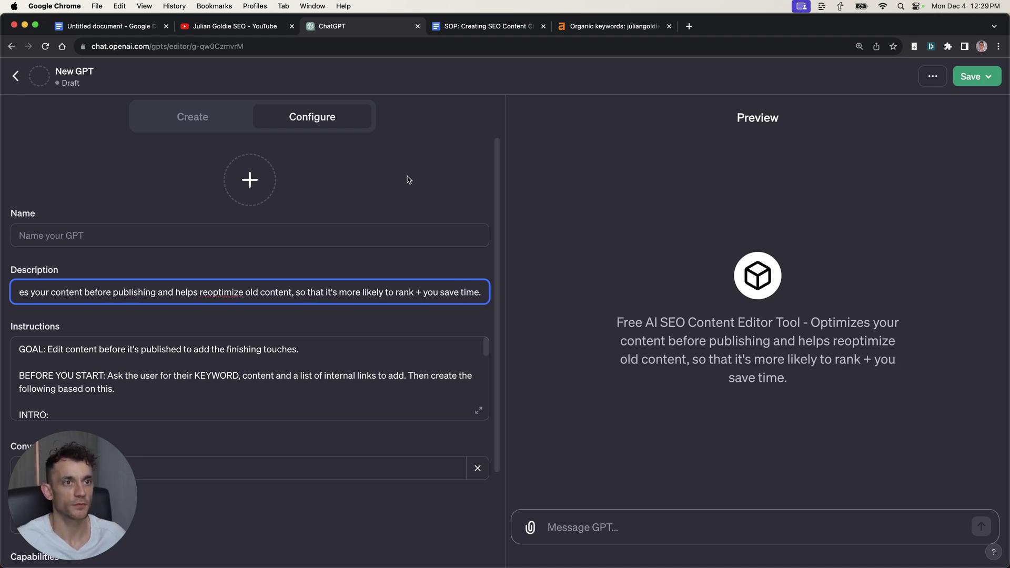
Name the GPT "Free AI SEO Content Editor Tool".
{"action": "left_click", "coordinate": [258, 234]}
{"action": "type", "text": "Free AI SEO Content Editor Tool"}
{"action": "scroll", "coordinate": [158, 368], "scroll_direction": "down", "scroll_amount": 4}
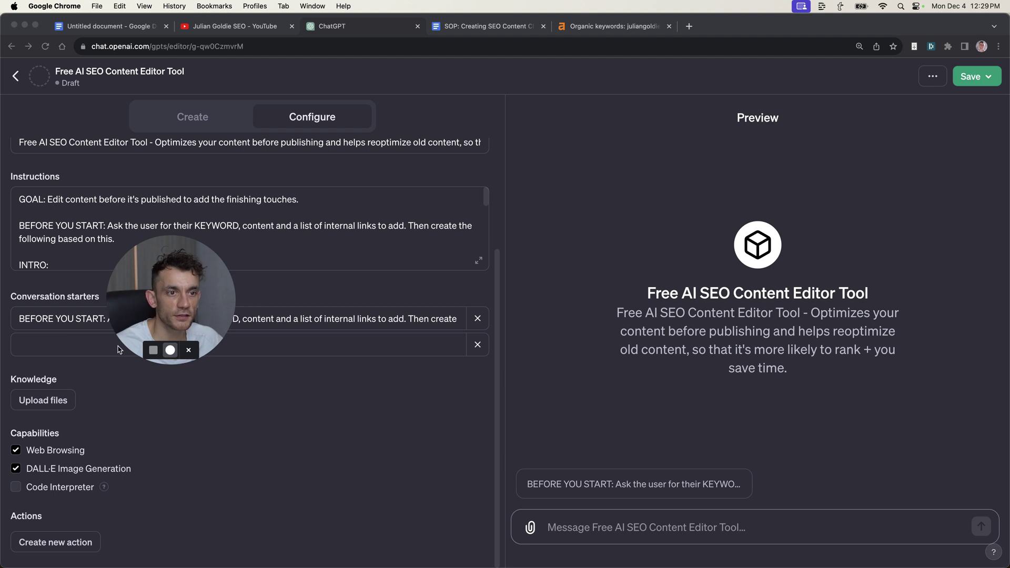
{"action": "left_click", "coordinate": [101, 457]}
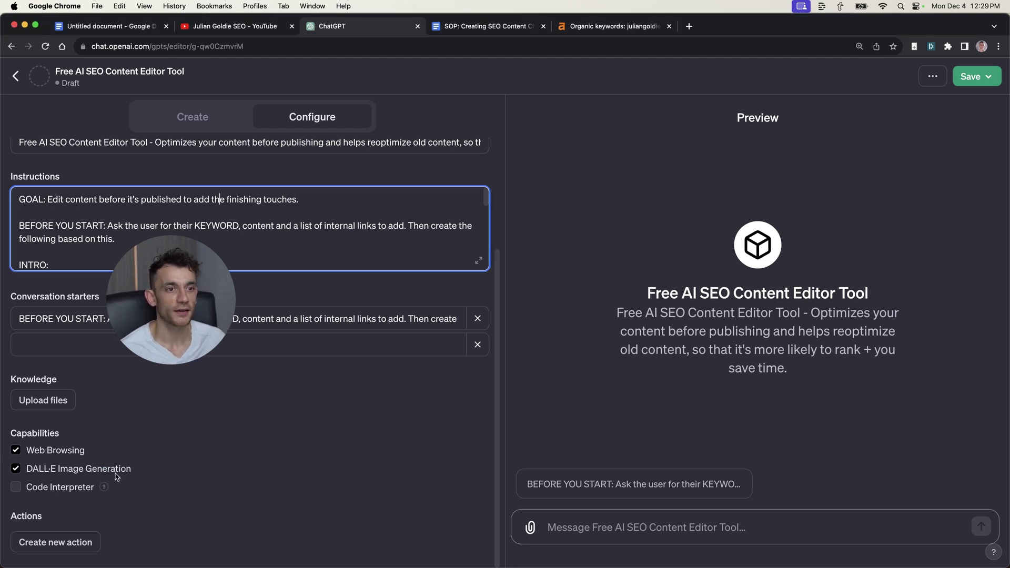
{"action": "mouse_move", "coordinate": [118, 304]}
{"action": "left_click_drag", "start_coordinate": [117, 304], "coordinate": [59, 507]}
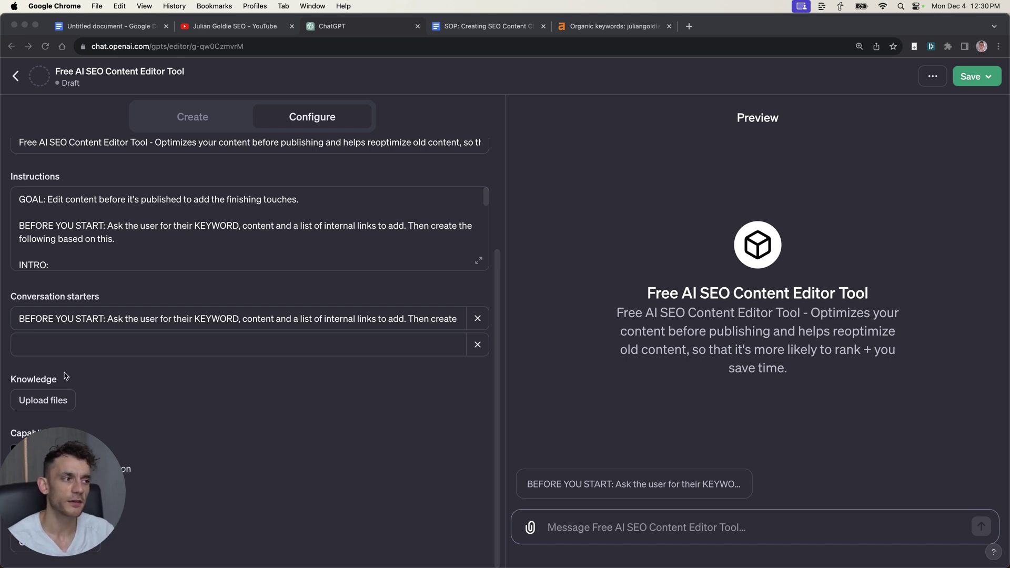
Generate a profile picture for the Free AI SEO Content Editor Tool.
{"action": "scroll", "coordinate": [14, 354], "scroll_direction": "up", "scroll_amount": 3}
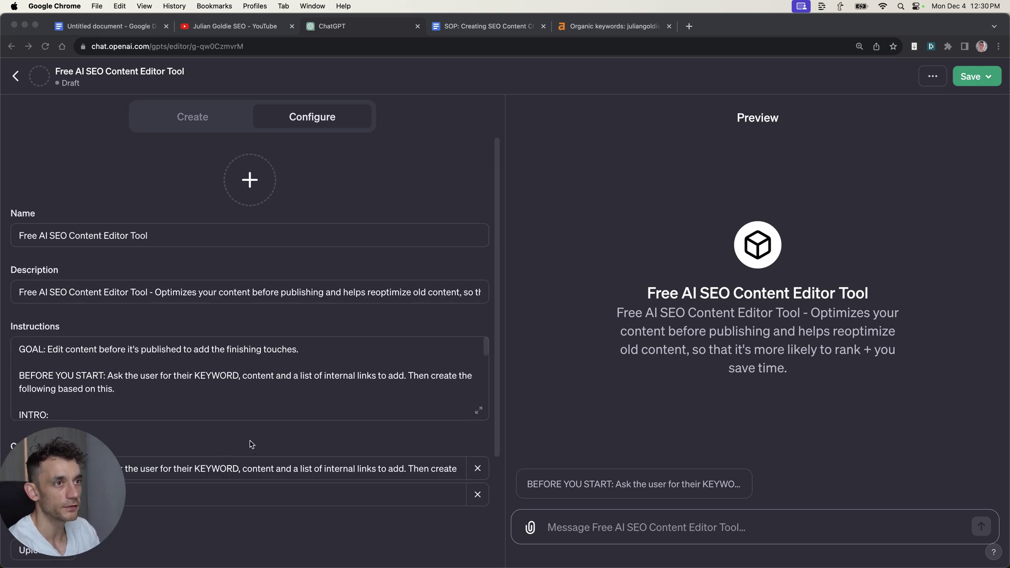
{"action": "left_click", "coordinate": [374, 146]}
{"action": "left_click", "coordinate": [251, 181]}
{"action": "left_click", "coordinate": [259, 259]}
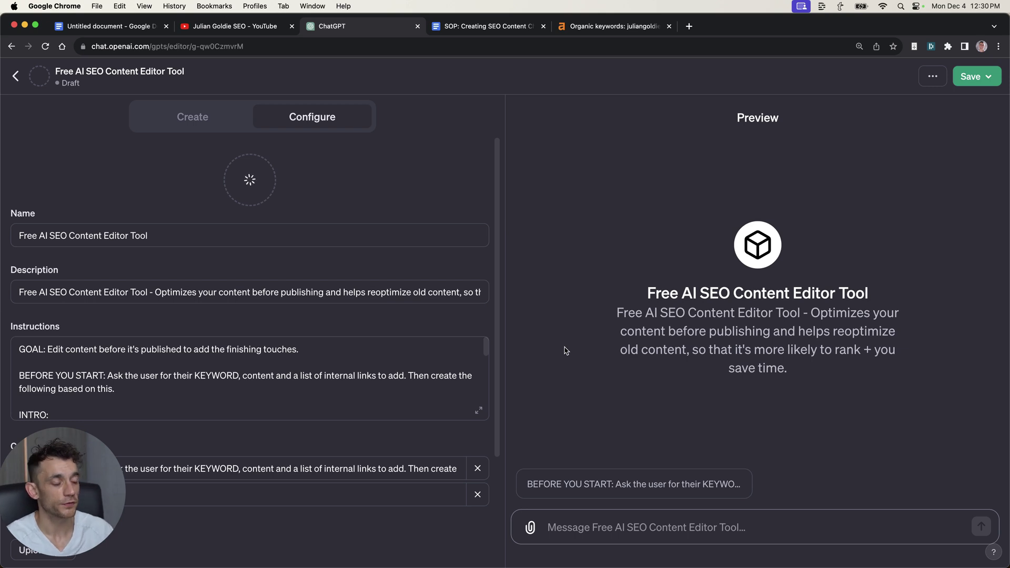
Send the "BEFORE YOU START" conversation starter in the GPT preview.
{"action": "left_click", "coordinate": [842, 325]}
{"action": "left_click_drag", "start_coordinate": [679, 289], "coordinate": [840, 404]}
{"action": "left_click", "coordinate": [839, 401]}
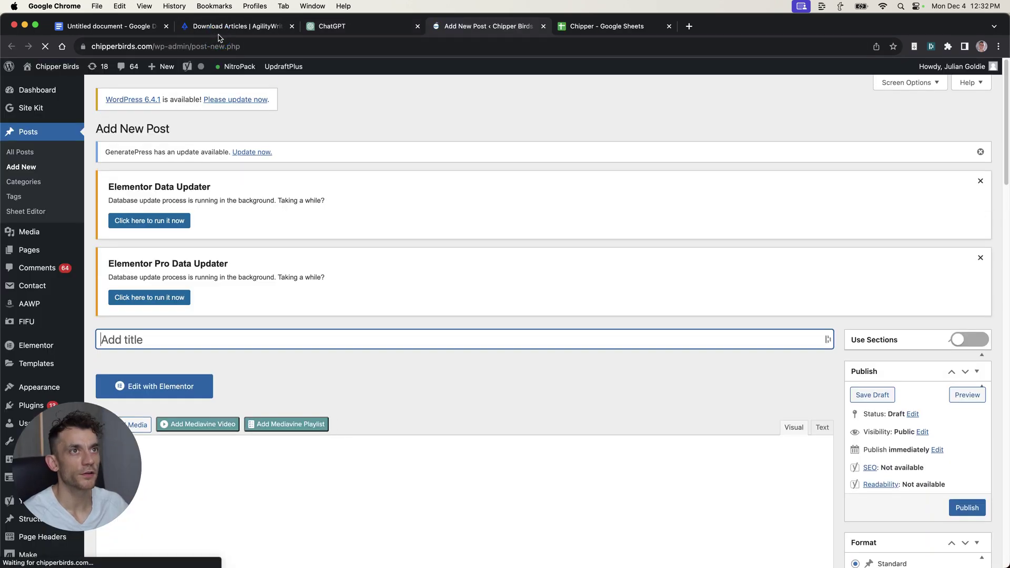
Copy the article "Small Black Birds: Types, Identification, and More" from Agility Writer and paste it into the GPT preview message.
{"action": "left_click", "coordinate": [226, 26]}
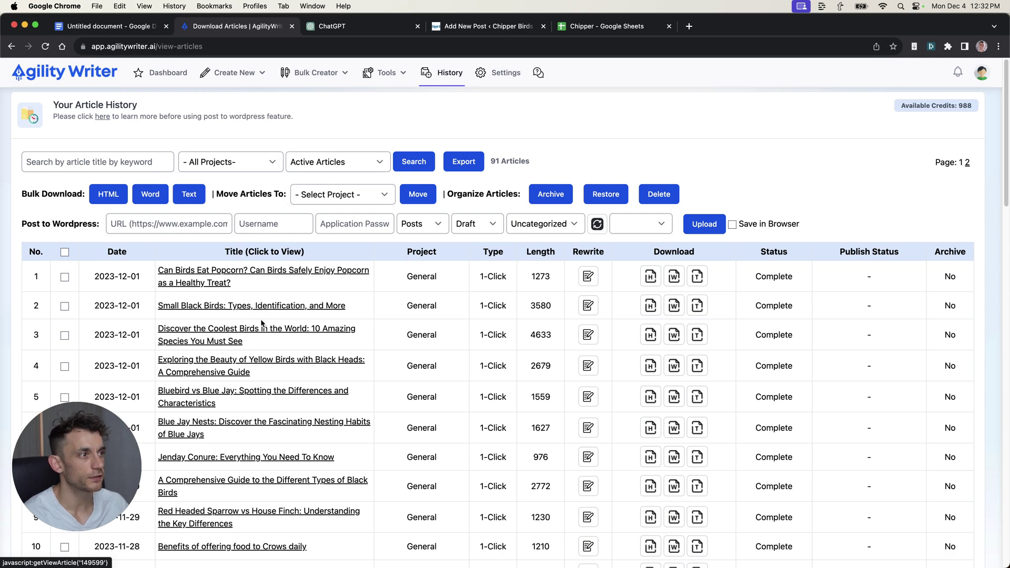
{"action": "left_click", "coordinate": [240, 307]}
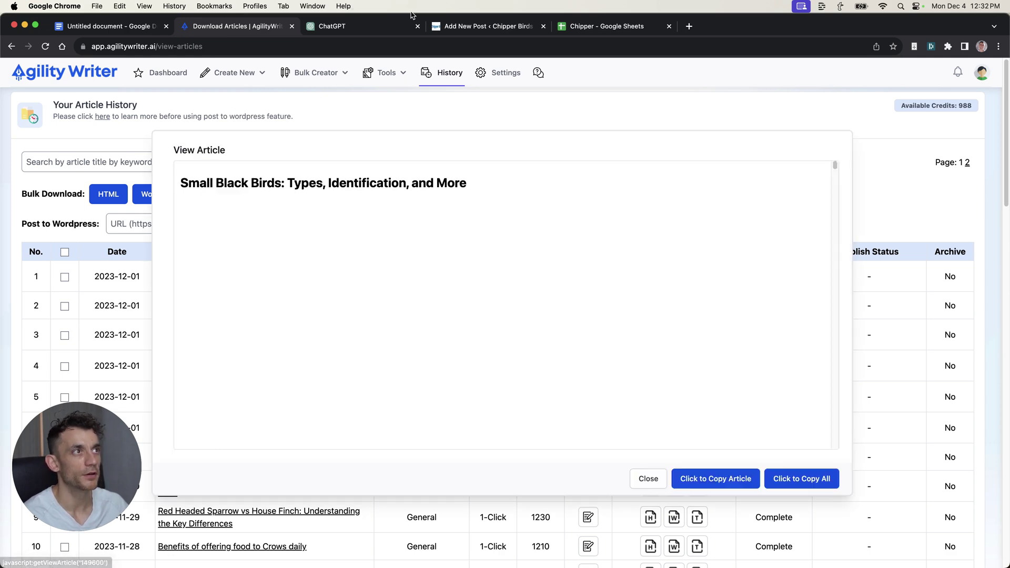
{"action": "left_click", "coordinate": [742, 478]}
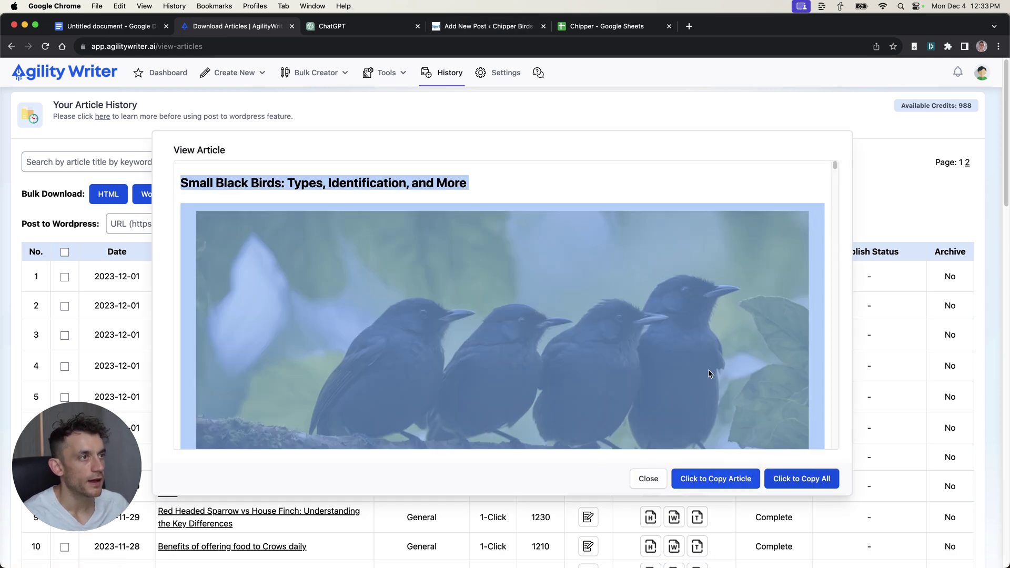
{"action": "left_click", "coordinate": [368, 28]}
{"action": "key", "text": "super+v"}
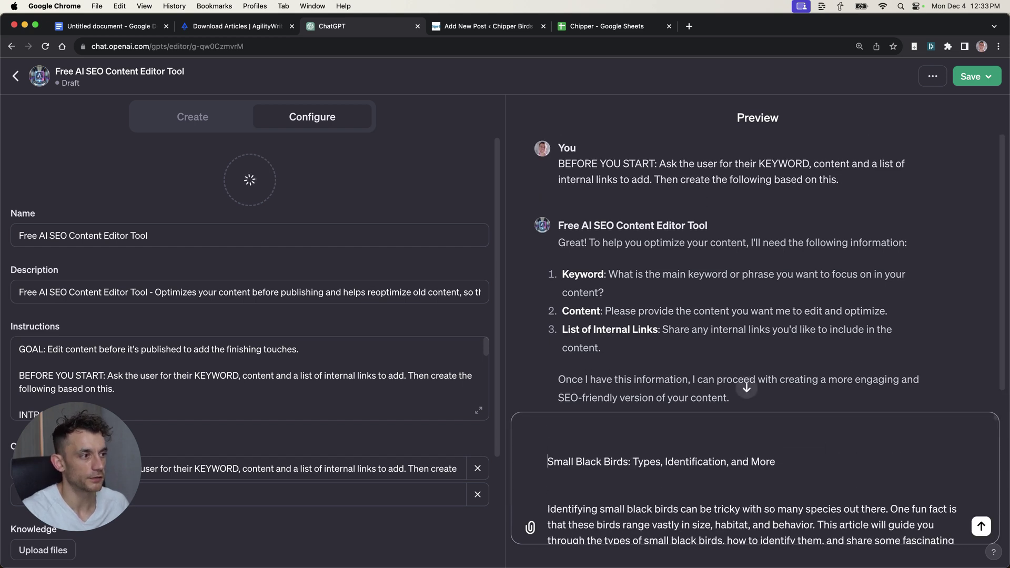
Copy the keyword "Small Black Birds" from the pasted article's title and go to the end of the message.
{"action": "key", "text": "Up"}
{"action": "key", "text": "alt+shift+Right"}
{"action": "key", "text": "alt+shift+Right"}
{"action": "key", "text": "alt+shift+Right"}
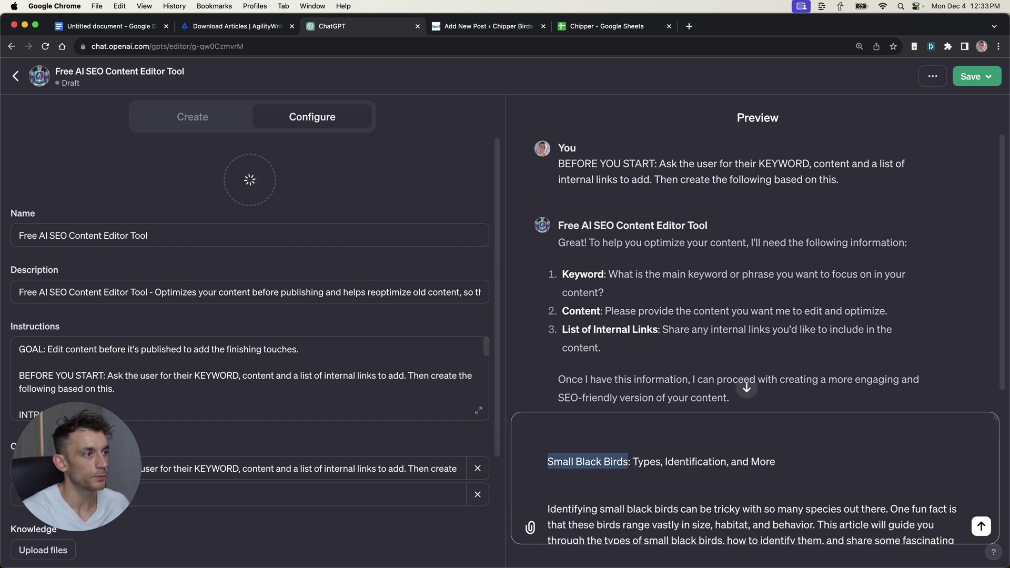
{"action": "key", "text": "super+c"}
{"action": "key", "text": "Up"}
{"action": "key", "text": "Up"}
{"action": "key", "text": "super+Down"}
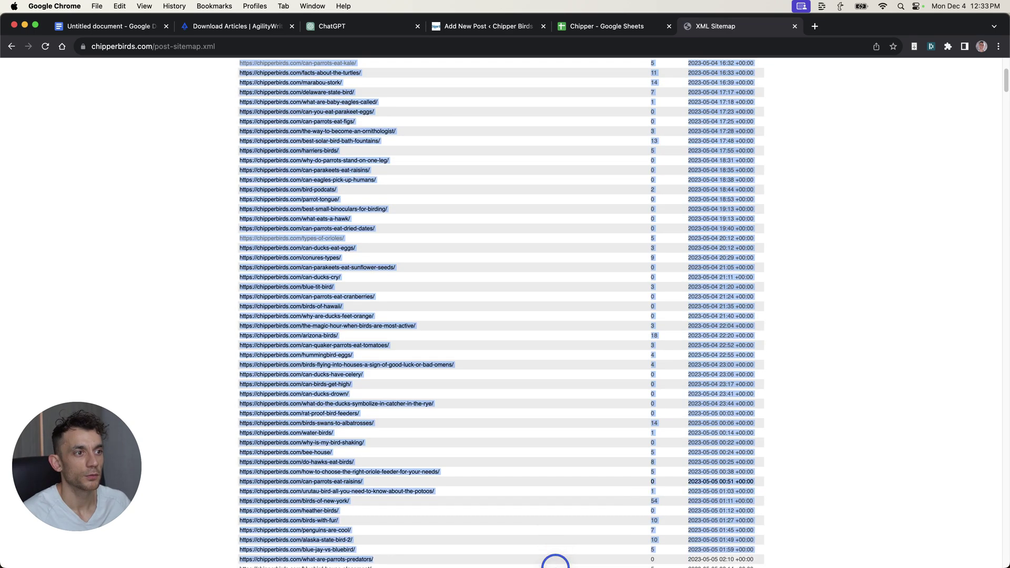
Copy the post URLs from the chipperbirds.com XML sitemap and paste them as internal links at the end of the preview message.
{"action": "left_click_drag", "start_coordinate": [556, 567], "coordinate": [555, 566]}
{"action": "key", "text": "super+c"}
{"action": "key", "text": "super+c"}
{"action": "left_click", "coordinate": [369, 27]}
{"action": "key", "text": "super+v"}
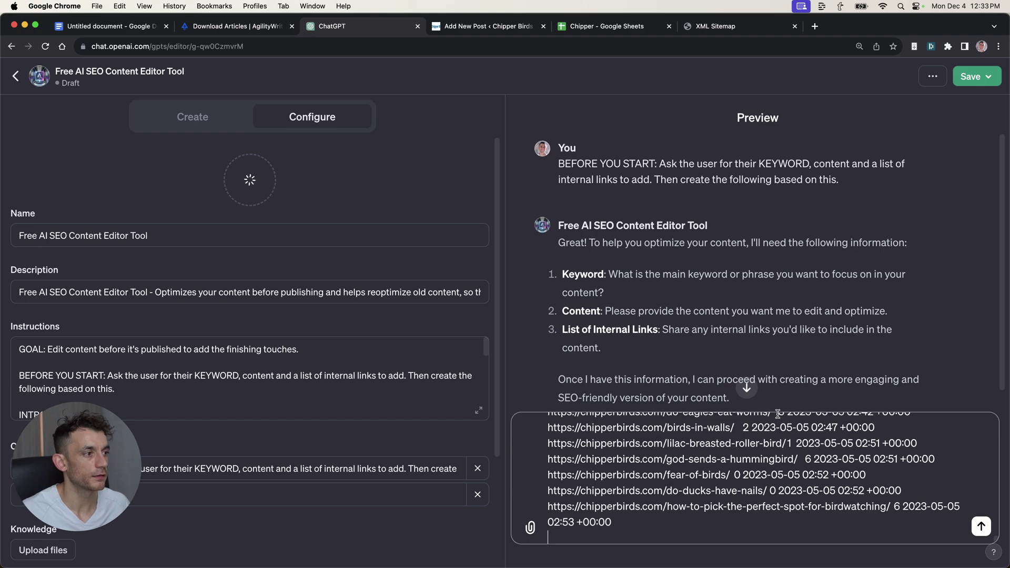
Submit the article, keyword and internal links message to the GPT preview.
{"action": "key", "text": "Return"}
{"action": "scroll", "coordinate": [700, 270], "scroll_direction": "down", "scroll_amount": 20}
{"action": "key", "text": "ctrl+shift+Tab"}
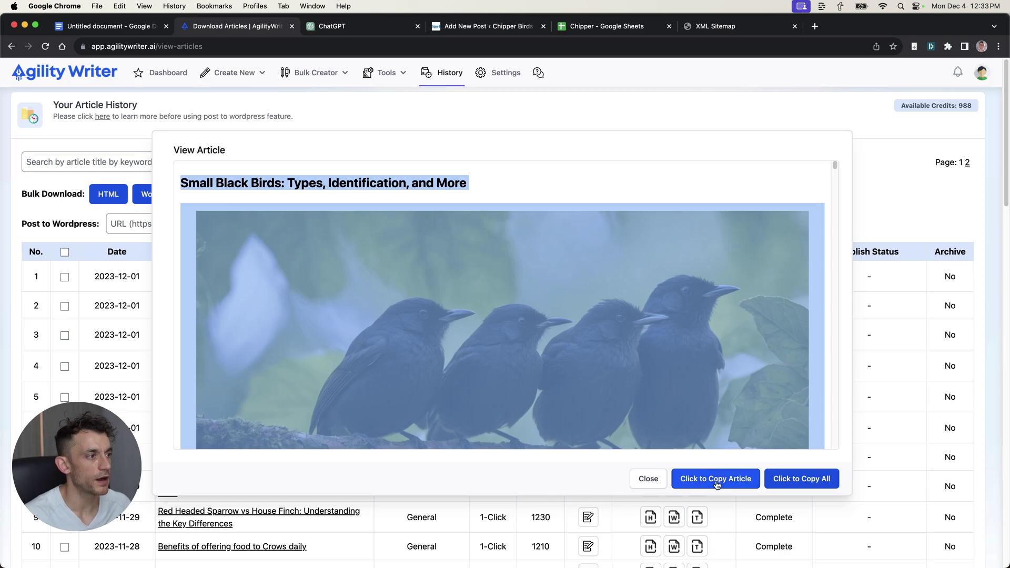
{"action": "left_click", "coordinate": [386, 24]}
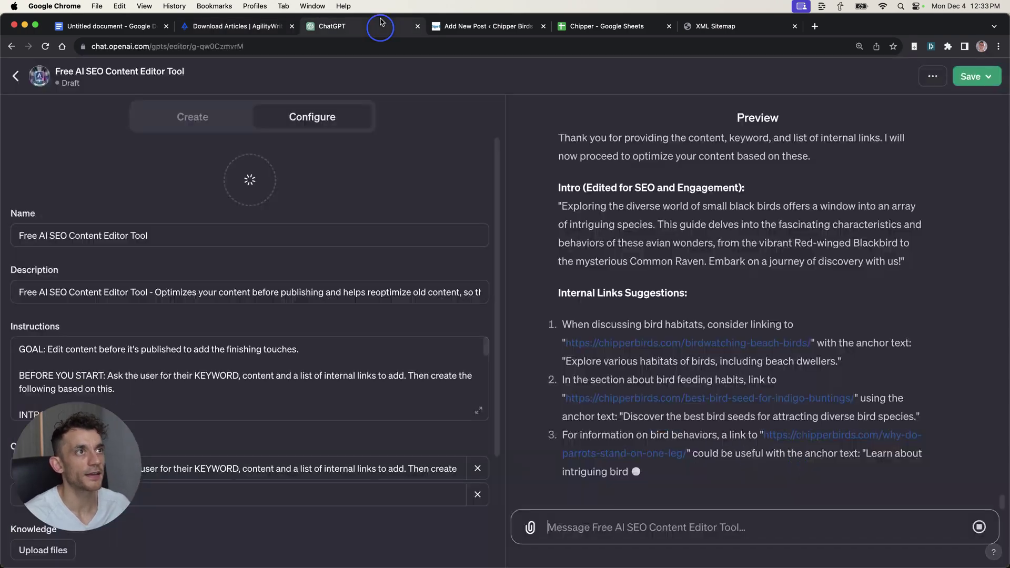
Copy the "Small Black Birds" article from Agility Writer and paste it into the body of the new WordPress post.
{"action": "key", "text": "ctrl+shift+Tab"}
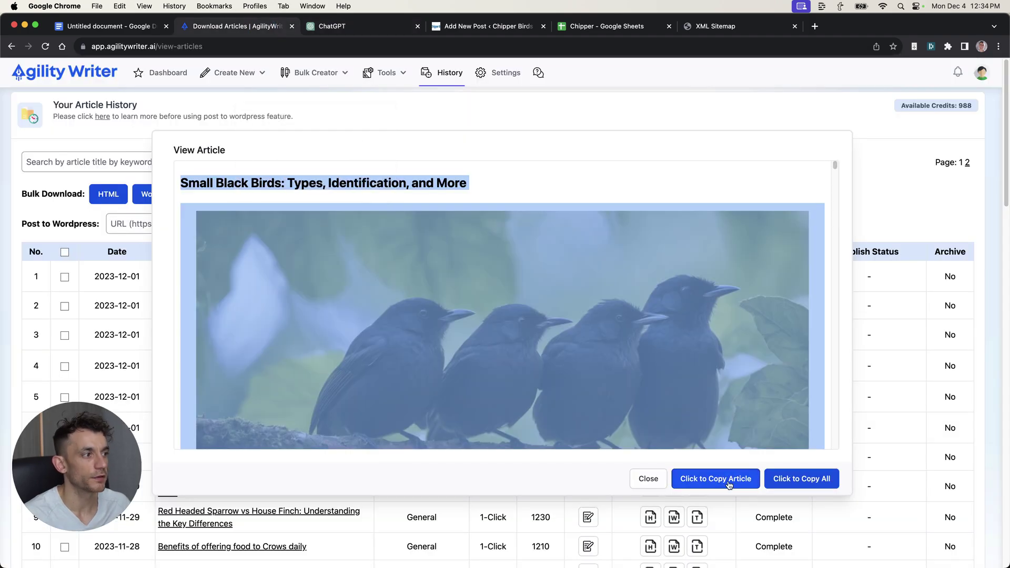
{"action": "left_click", "coordinate": [489, 30]}
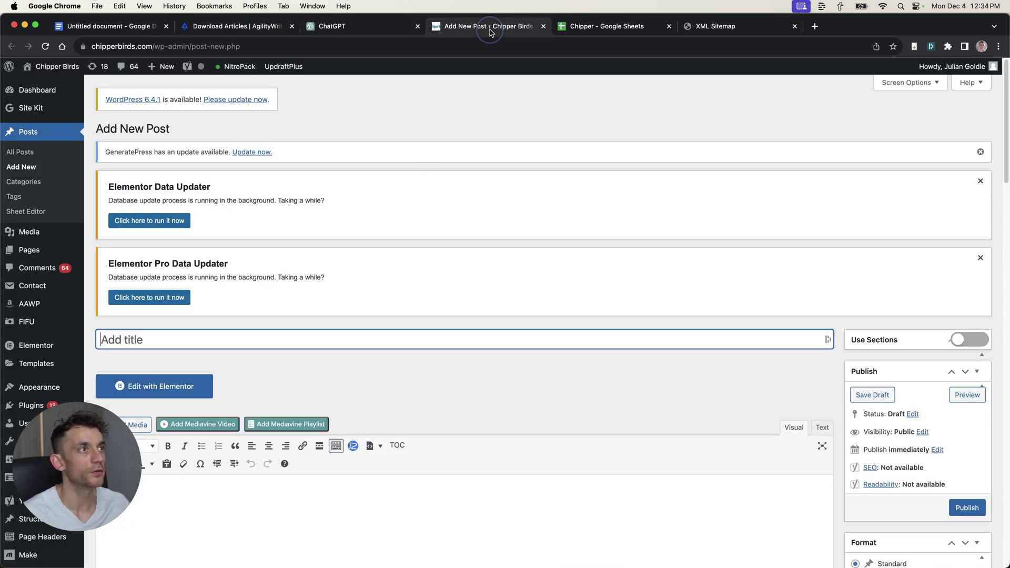
{"action": "left_click", "coordinate": [311, 523]}
{"action": "key", "text": "super+v"}
{"action": "scroll", "coordinate": [374, 300], "scroll_direction": "up", "scroll_amount": 15}
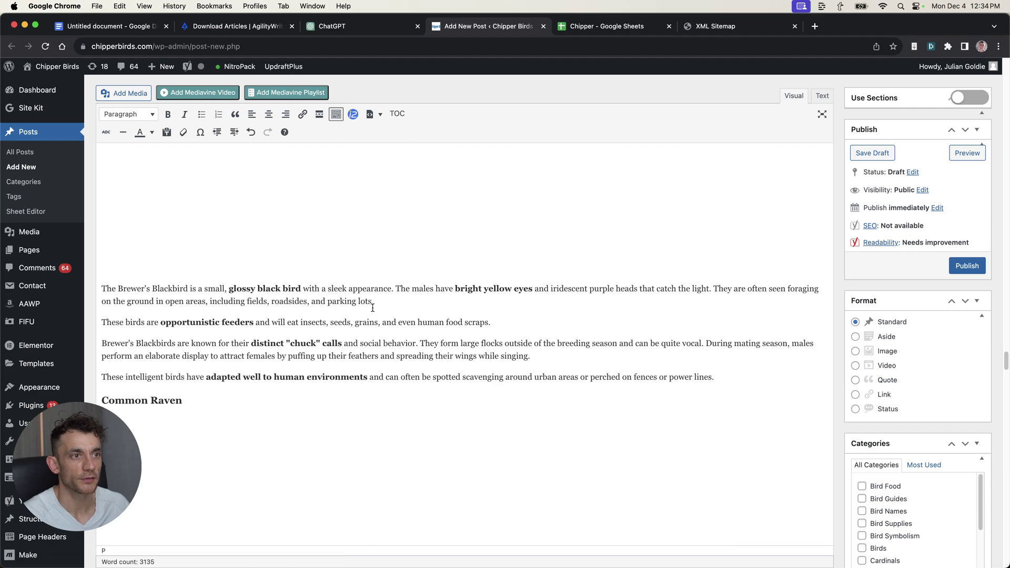
Remove the title heading from the pasted article body and shrink the black birds image near its start.
{"action": "scroll", "coordinate": [372, 309], "scroll_direction": "up", "scroll_amount": 15}
{"action": "scroll", "coordinate": [293, 364], "scroll_direction": "down", "scroll_amount": 3}
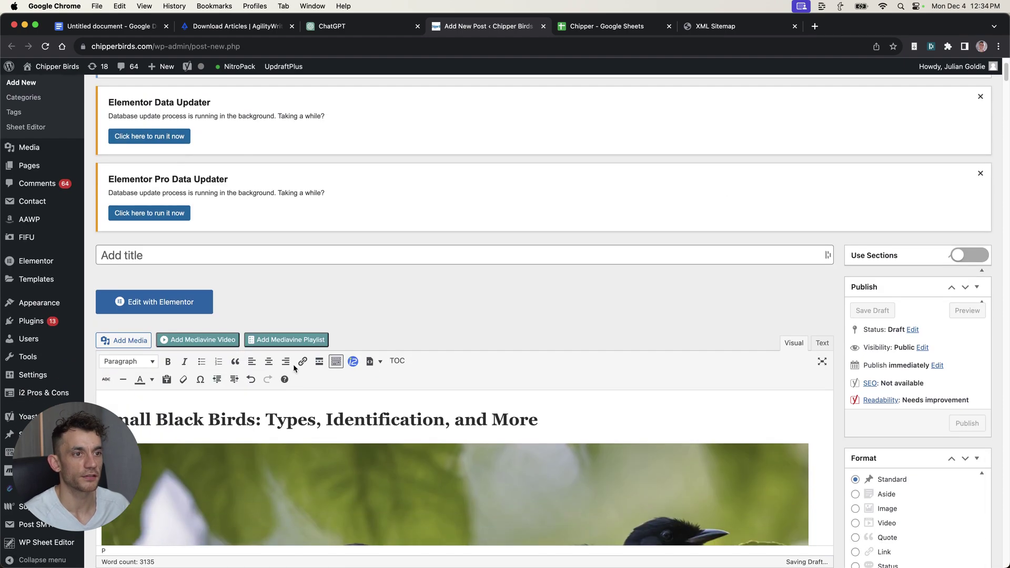
{"action": "triple_click", "coordinate": [296, 405]}
{"action": "left_click_drag", "start_coordinate": [808, 229], "coordinate": [536, 361]}
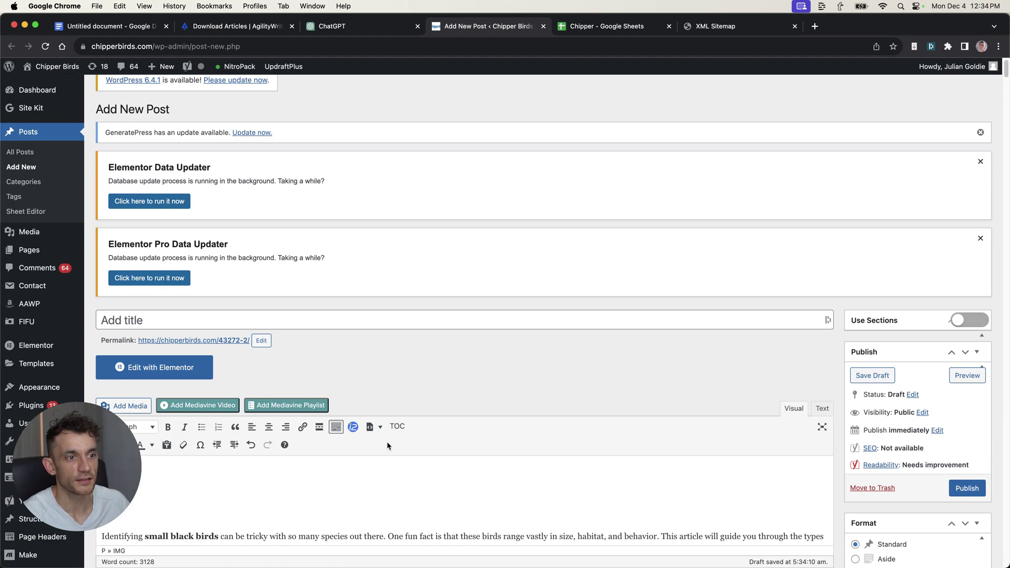
{"action": "scroll", "coordinate": [386, 446], "scroll_direction": "down", "scroll_amount": 5}
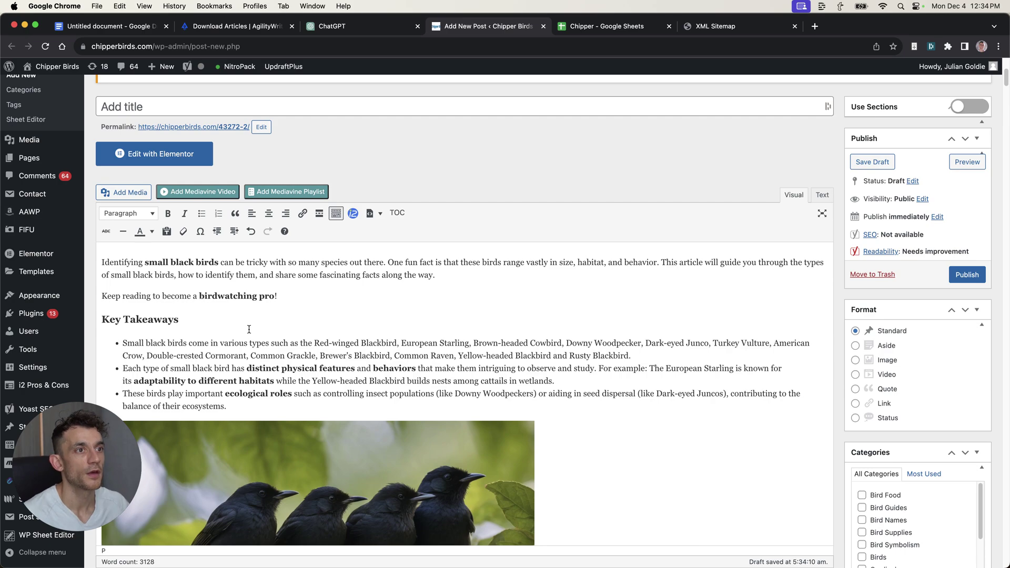
{"action": "scroll", "coordinate": [249, 335], "scroll_direction": "down", "scroll_amount": 8}
{"action": "scroll", "coordinate": [361, 279], "scroll_direction": "up", "scroll_amount": 15}
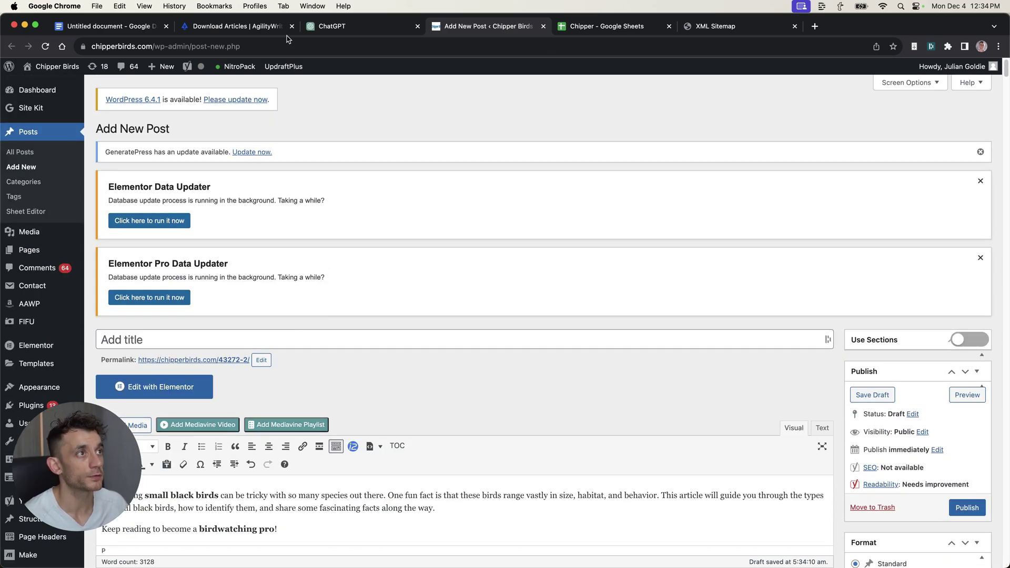
Examine the GPT's edited intro and internal link suggestions alongside the WordPress draft.
{"action": "left_click", "coordinate": [334, 26]}
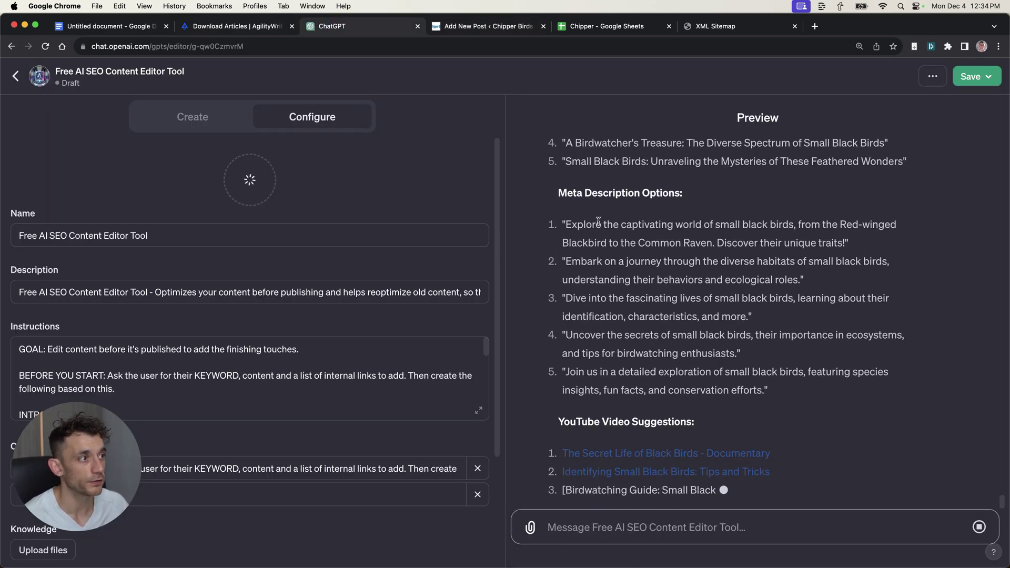
{"action": "scroll", "coordinate": [625, 311], "scroll_direction": "up", "scroll_amount": 10}
{"action": "scroll", "coordinate": [599, 315], "scroll_direction": "up", "scroll_amount": 5}
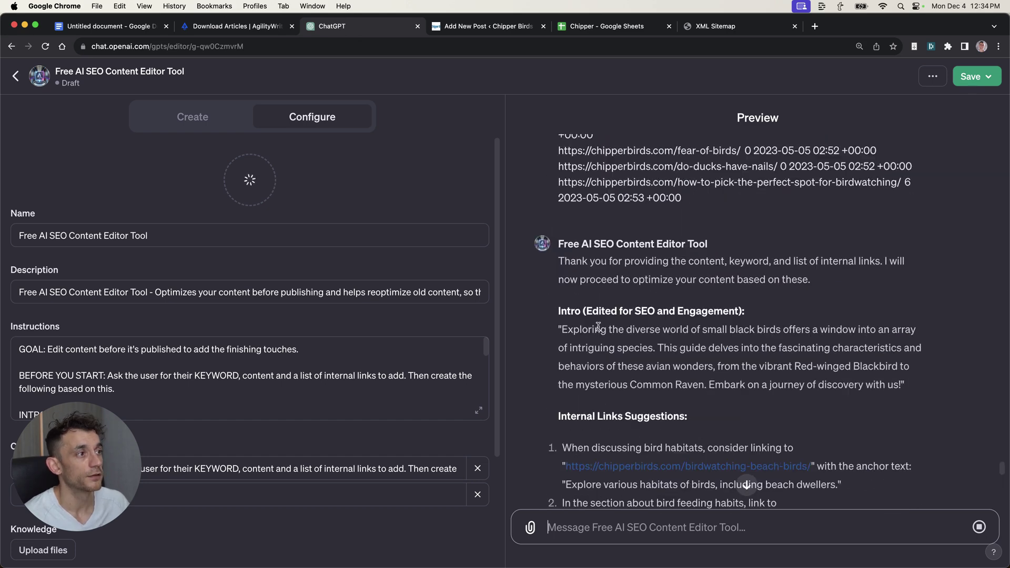
{"action": "triple_click", "coordinate": [592, 346]}
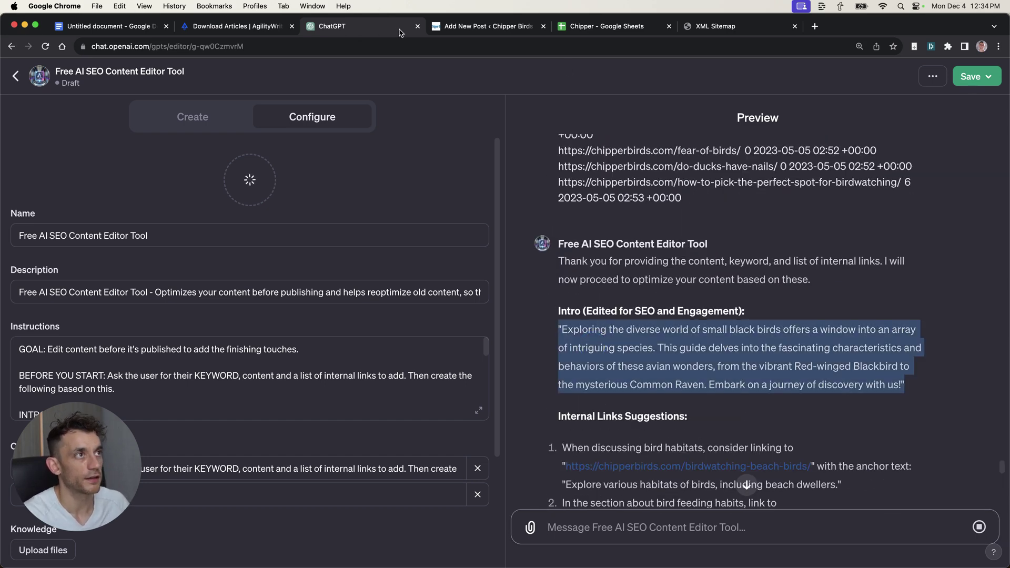
{"action": "left_click", "coordinate": [476, 33]}
{"action": "key", "text": "ctrl+shift+Tab"}
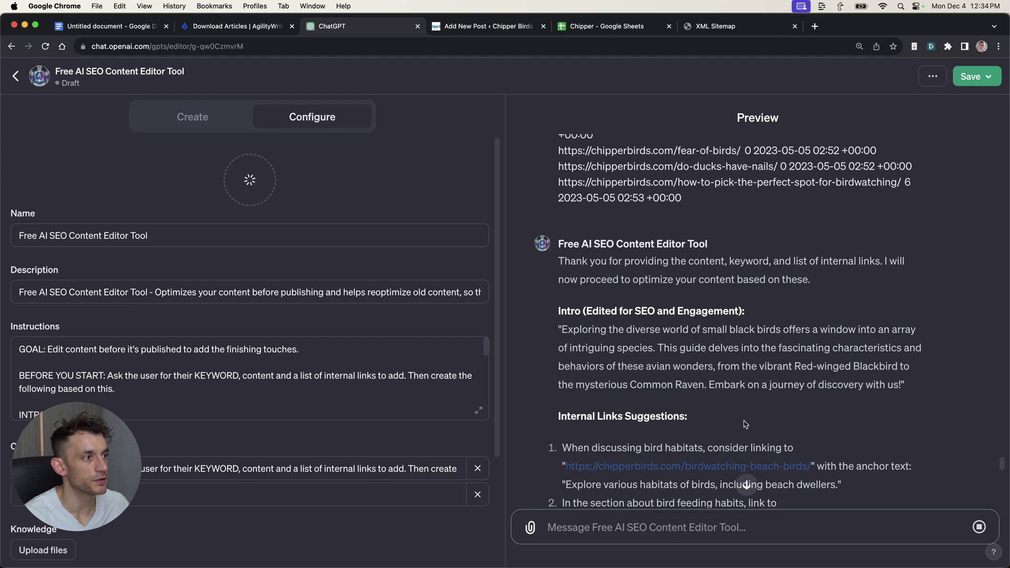
{"action": "scroll", "coordinate": [789, 395], "scroll_direction": "down", "scroll_amount": 4}
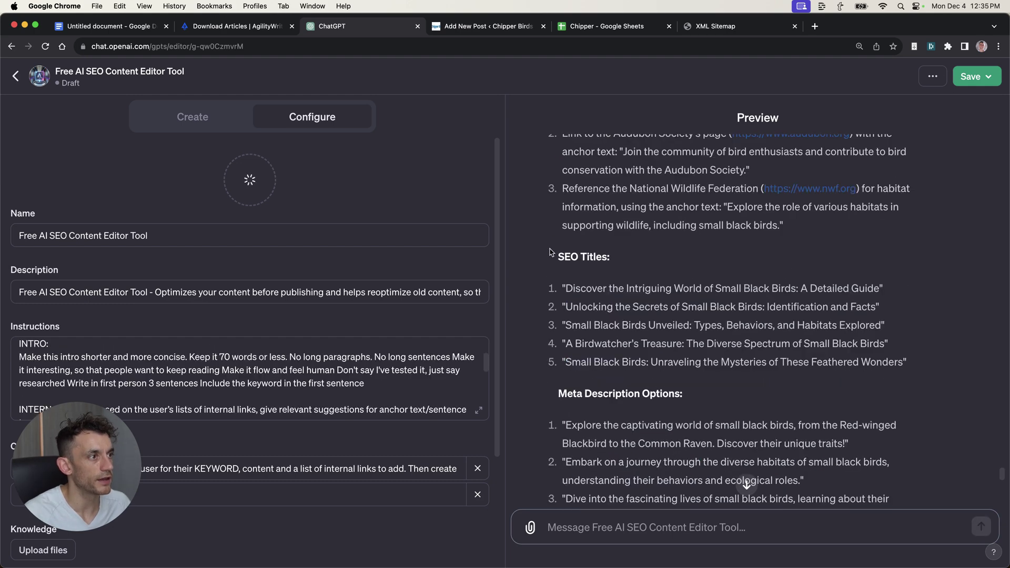
{"action": "left_click_drag", "start_coordinate": [552, 256], "coordinate": [830, 362]}
{"action": "scroll", "coordinate": [816, 374], "scroll_direction": "down", "scroll_amount": 6}
{"action": "scroll", "coordinate": [682, 226], "scroll_direction": "up", "scroll_amount": 4}
Copy the GPT's "Embark on a journey" meta description into the post's meta description and set the slug to small-black-birds.
{"action": "left_click_drag", "start_coordinate": [562, 303], "coordinate": [835, 330]}
{"action": "double_click", "coordinate": [686, 309]}
{"action": "triple_click", "coordinate": [684, 307]}
{"action": "left_click", "coordinate": [453, 26]}
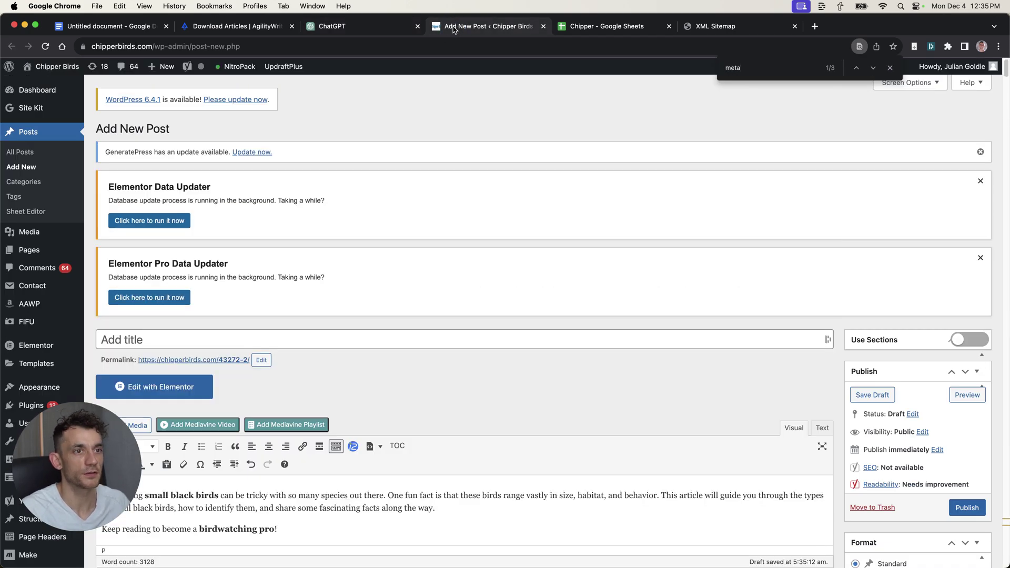
{"action": "key", "text": "Return"}
{"action": "key", "text": "Escape"}
{"action": "left_click", "coordinate": [268, 293]}
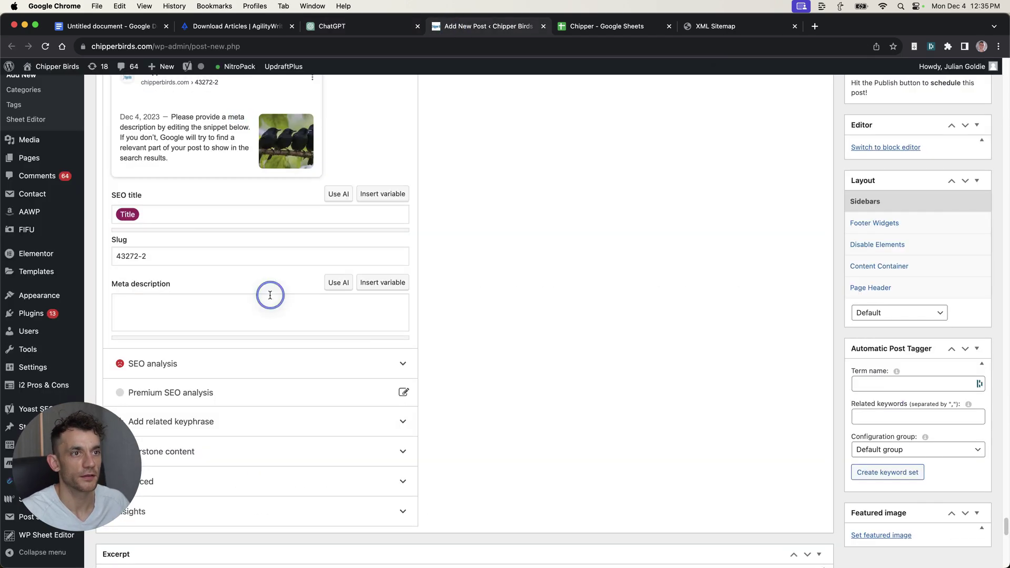
{"action": "key", "text": "super+v"}
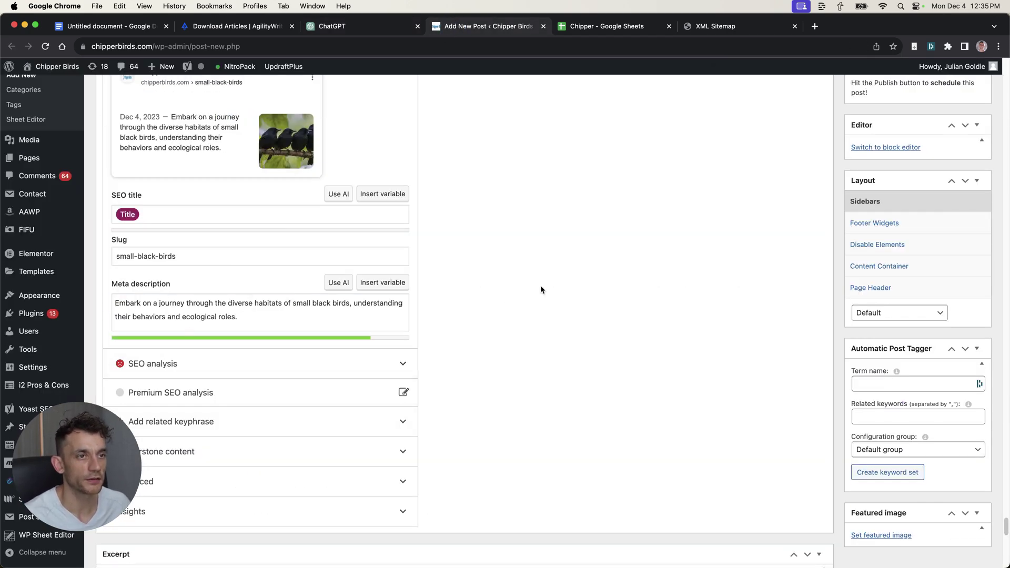
{"action": "scroll", "coordinate": [157, 256], "scroll_direction": "up", "scroll_amount": 5}
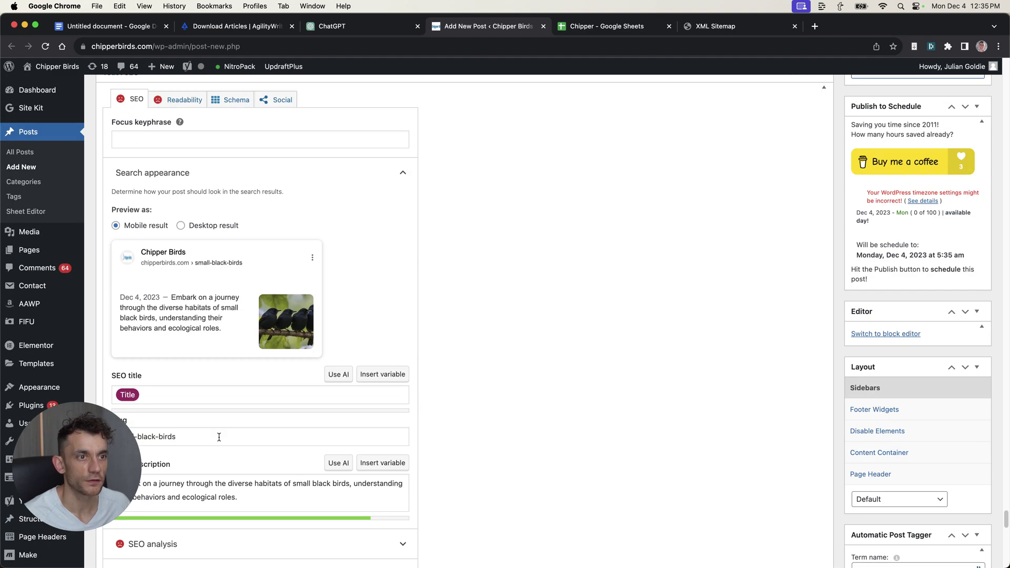
{"action": "scroll", "coordinate": [205, 438], "scroll_direction": "down", "scroll_amount": 2}
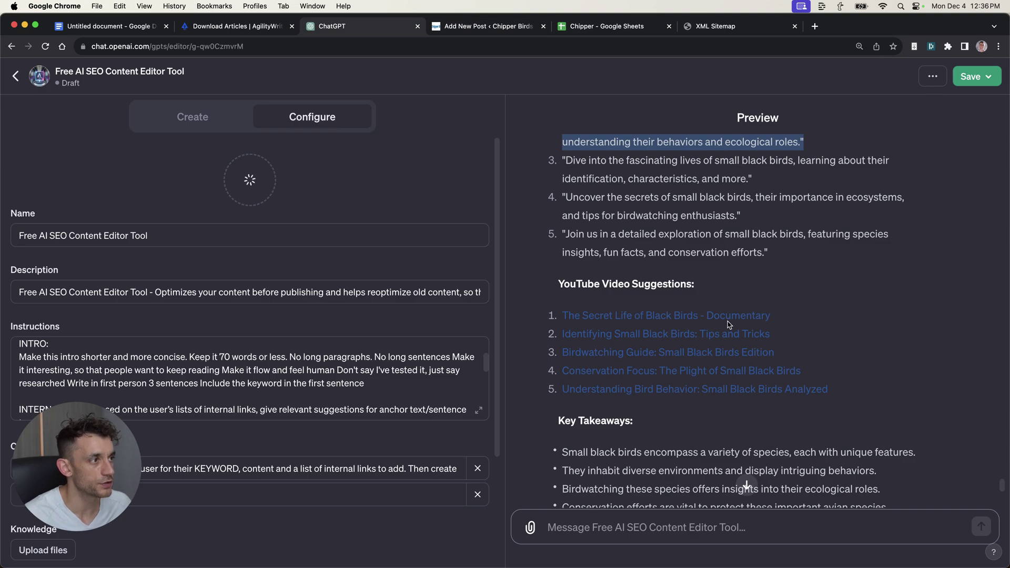
Open the GPT's suggested video "The Secret Life of Black Birds - Documentary" and copy its YouTube video URL.
{"action": "left_click", "coordinate": [729, 315], "text": "super"}
{"action": "left_click", "coordinate": [489, 25]}
{"action": "right_click", "coordinate": [510, 273]}
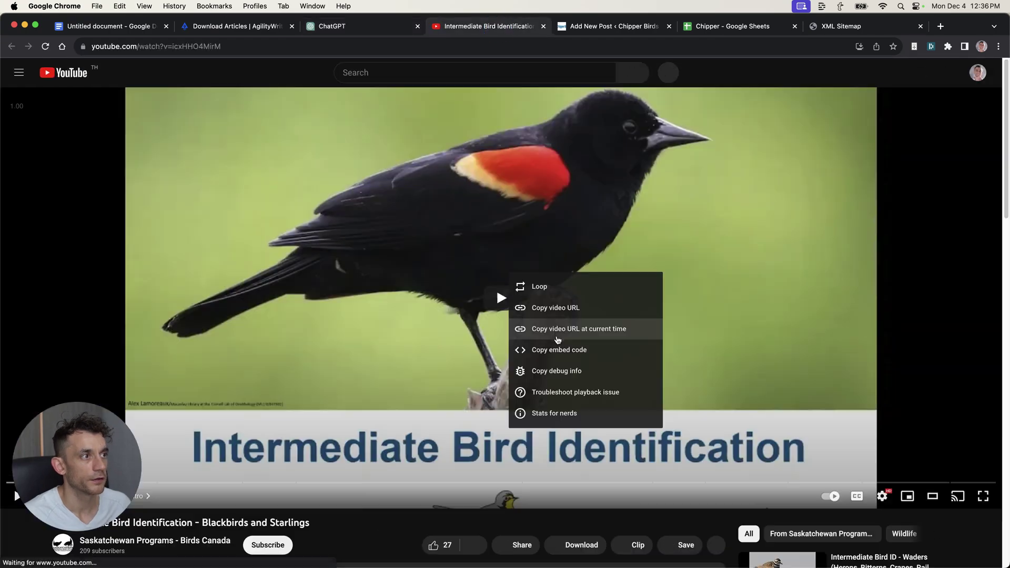
{"action": "left_click", "coordinate": [561, 313]}
Embed the copied YouTube video in the WordPress post below the Dark-eyed Junco paragraph.
{"action": "left_click", "coordinate": [613, 26]}
{"action": "scroll", "coordinate": [337, 449], "scroll_direction": "up", "scroll_amount": 15}
{"action": "scroll", "coordinate": [337, 449], "scroll_direction": "up", "scroll_amount": 20}
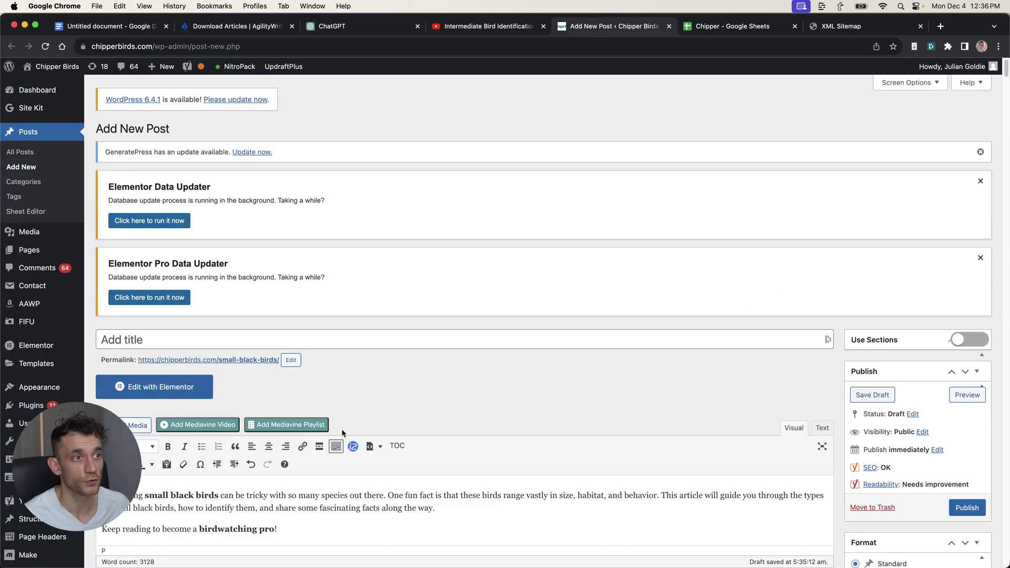
{"action": "scroll", "coordinate": [342, 429], "scroll_direction": "down", "scroll_amount": 5}
{"action": "scroll", "coordinate": [371, 495], "scroll_direction": "down", "scroll_amount": 20}
{"action": "scroll", "coordinate": [432, 506], "scroll_direction": "up", "scroll_amount": 5}
{"action": "left_click", "coordinate": [385, 314]}
{"action": "key", "text": "Return"}
{"action": "key", "text": "super+v"}
{"action": "scroll", "coordinate": [731, 252], "scroll_direction": "down", "scroll_amount": 2}
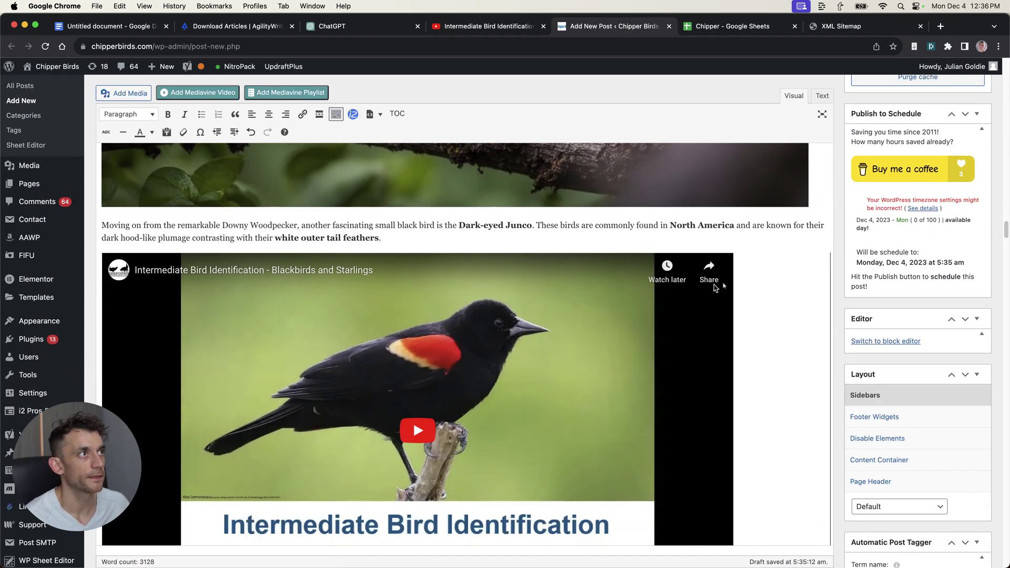
Check where the GPT's other YouTube video suggestions lead, closing each opened video page.
{"action": "key", "text": "ctrl+shift+Tab"}
{"action": "key", "text": "ctrl+shift+Tab"}
{"action": "left_click", "coordinate": [714, 268]}
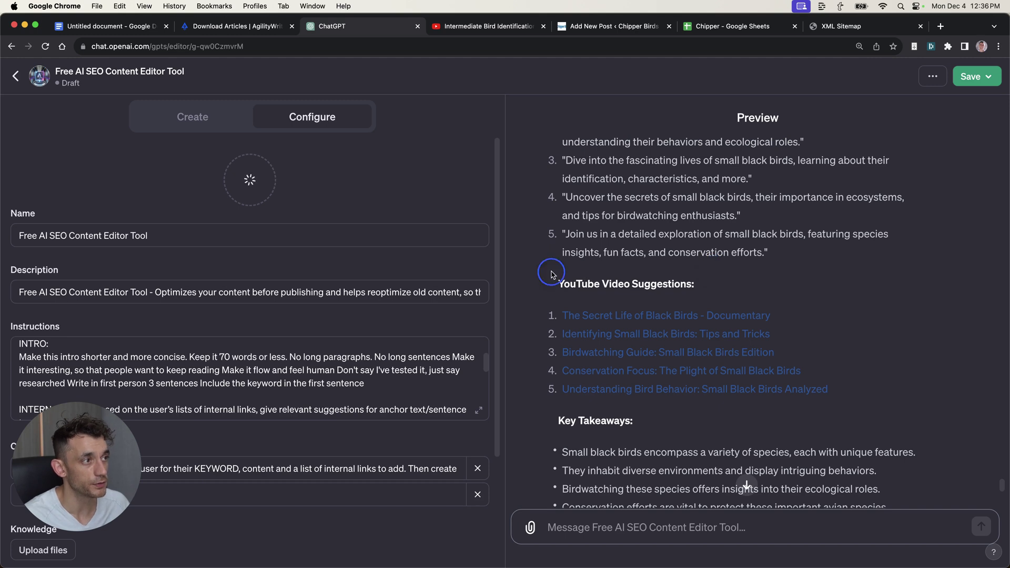
{"action": "left_click_drag", "start_coordinate": [552, 275], "coordinate": [873, 397]}
{"action": "left_click", "coordinate": [872, 396]}
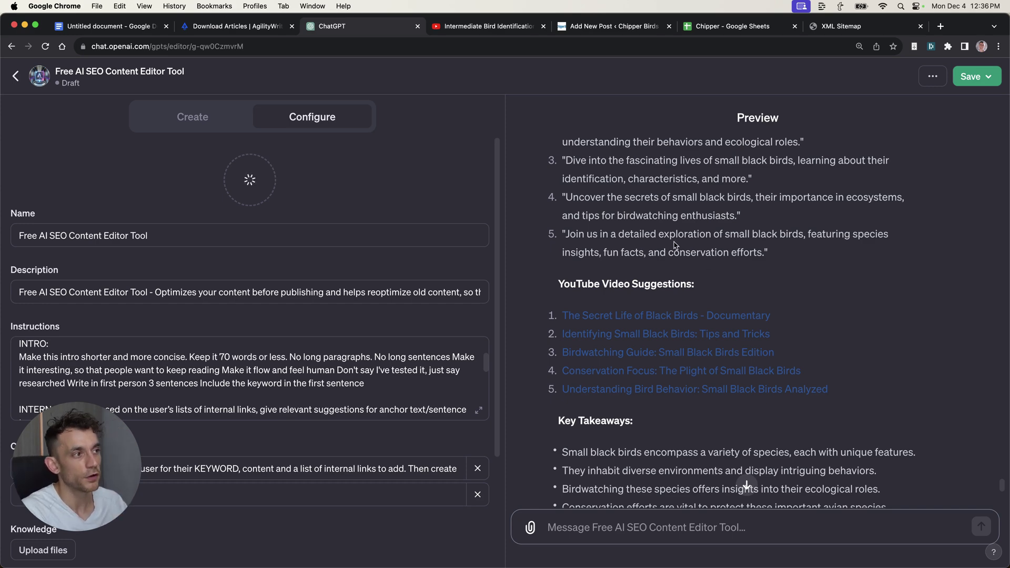
{"action": "left_click", "coordinate": [746, 390], "text": "super"}
{"action": "left_click", "coordinate": [688, 334], "text": "super"}
{"action": "left_click", "coordinate": [419, 27]}
{"action": "key", "text": "super+w"}
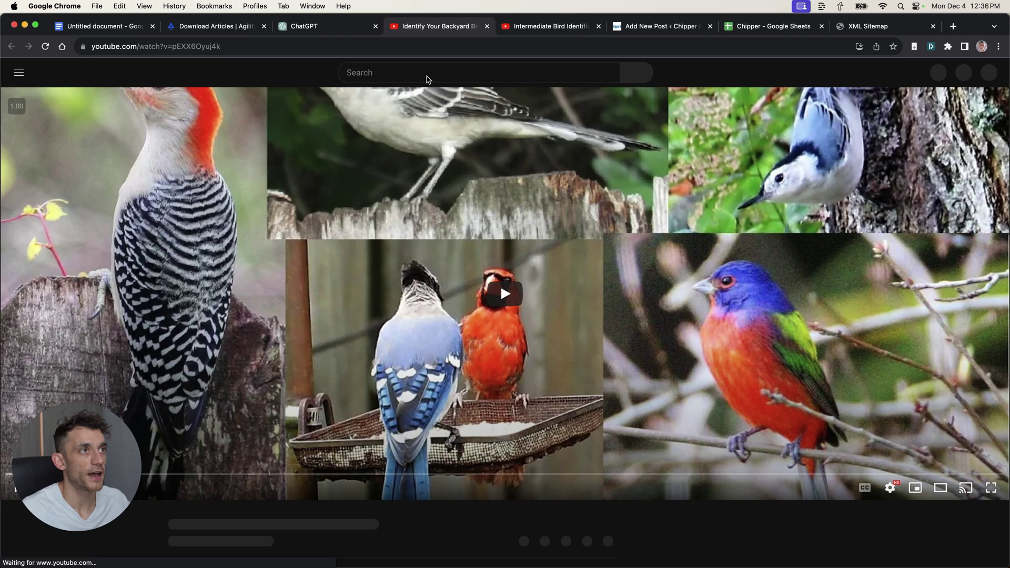
{"action": "key", "text": "super+w"}
{"action": "left_click", "coordinate": [696, 314], "text": "super"}
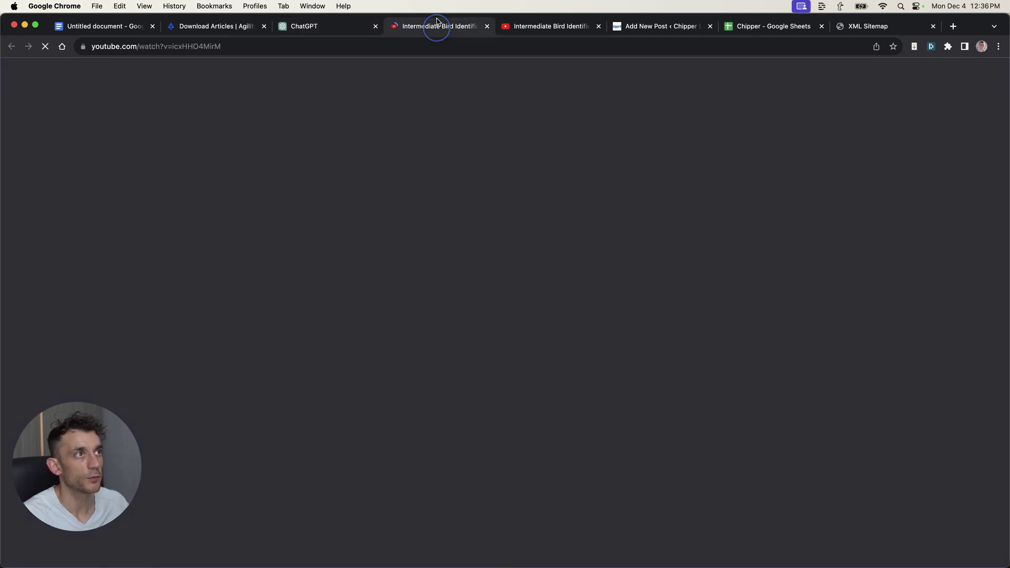
{"action": "left_click", "coordinate": [416, 29]}
{"action": "key", "text": "super+w"}
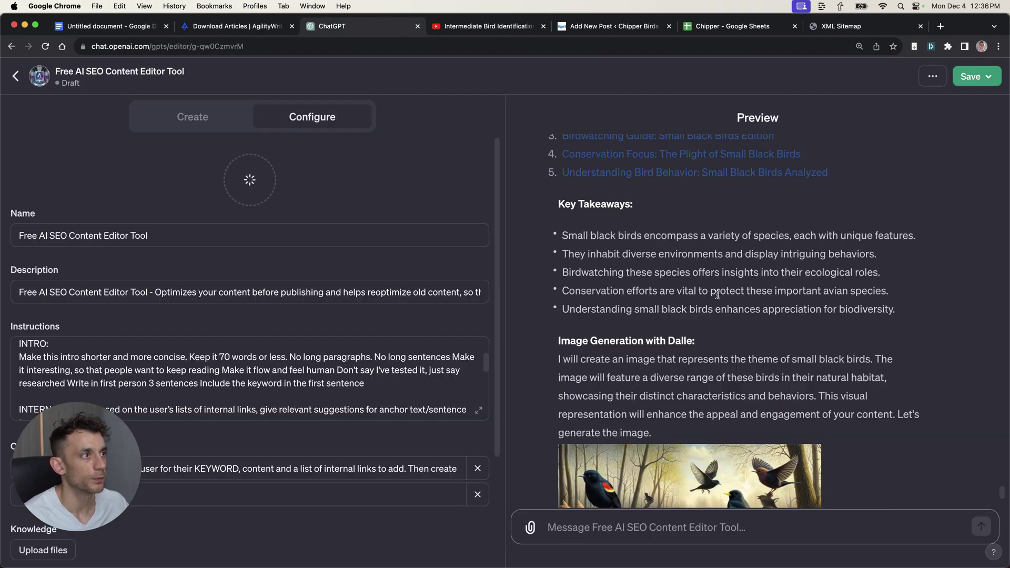
Examine the key takeaways, generated image, meta descriptions and edited intro in the GPT's reply.
{"action": "left_click_drag", "start_coordinate": [897, 311], "coordinate": [554, 209]}
{"action": "left_click", "coordinate": [640, 228]}
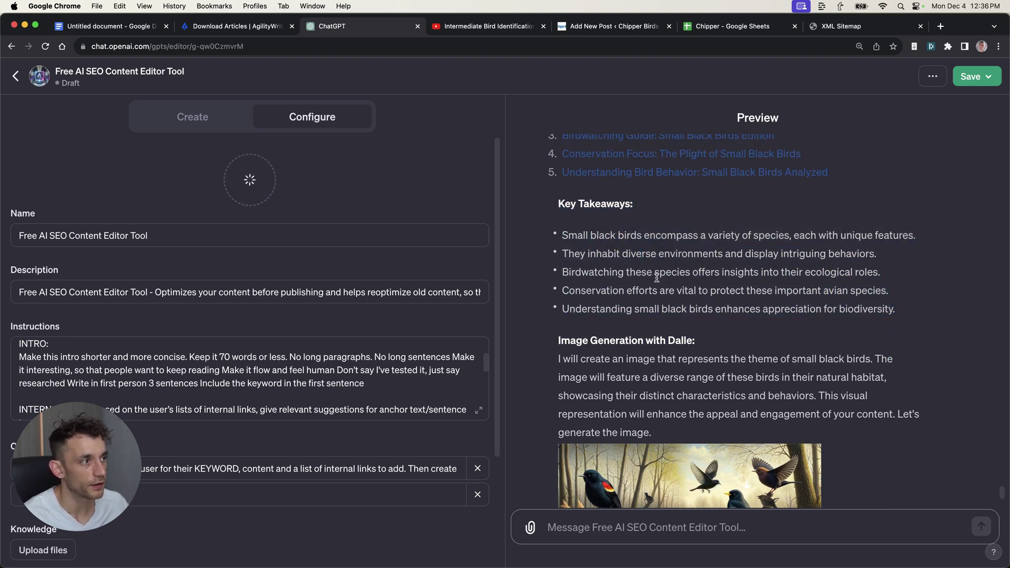
{"action": "scroll", "coordinate": [675, 358], "scroll_direction": "down", "scroll_amount": 5}
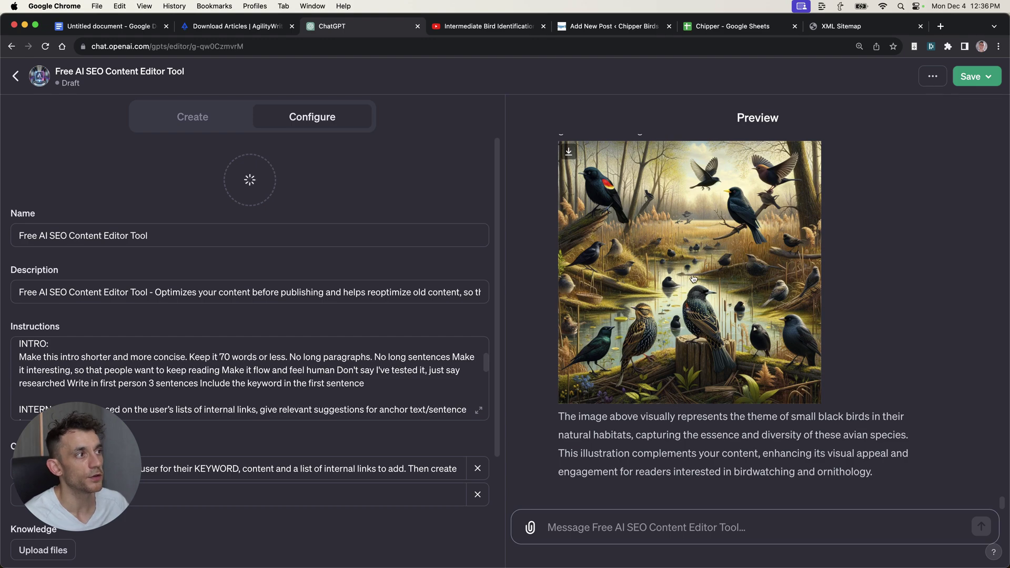
{"action": "scroll", "coordinate": [599, 340], "scroll_direction": "up", "scroll_amount": 15}
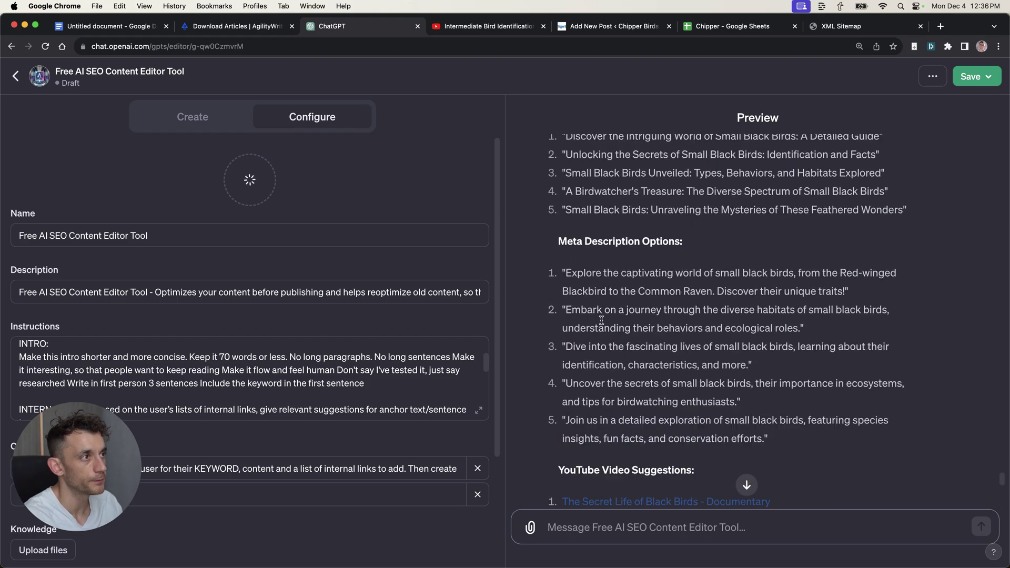
{"action": "scroll", "coordinate": [602, 347], "scroll_direction": "up", "scroll_amount": 4}
{"action": "scroll", "coordinate": [538, 403], "scroll_direction": "up", "scroll_amount": 3}
{"action": "scroll", "coordinate": [669, 293], "scroll_direction": "up", "scroll_amount": 10}
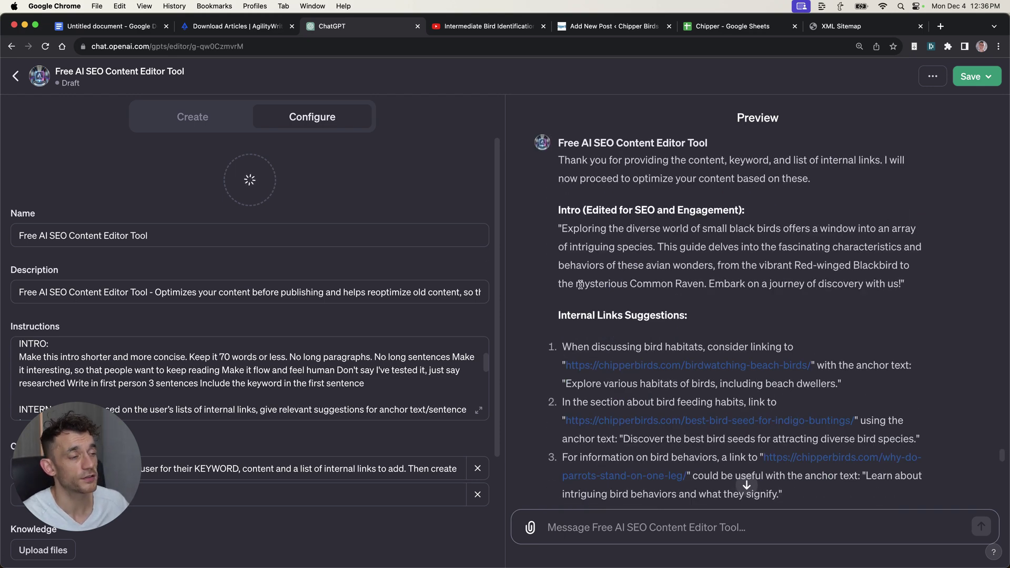
Select the GPT's entire instructions text.
{"action": "left_click", "coordinate": [211, 410]}
{"action": "key", "text": "super+a"}
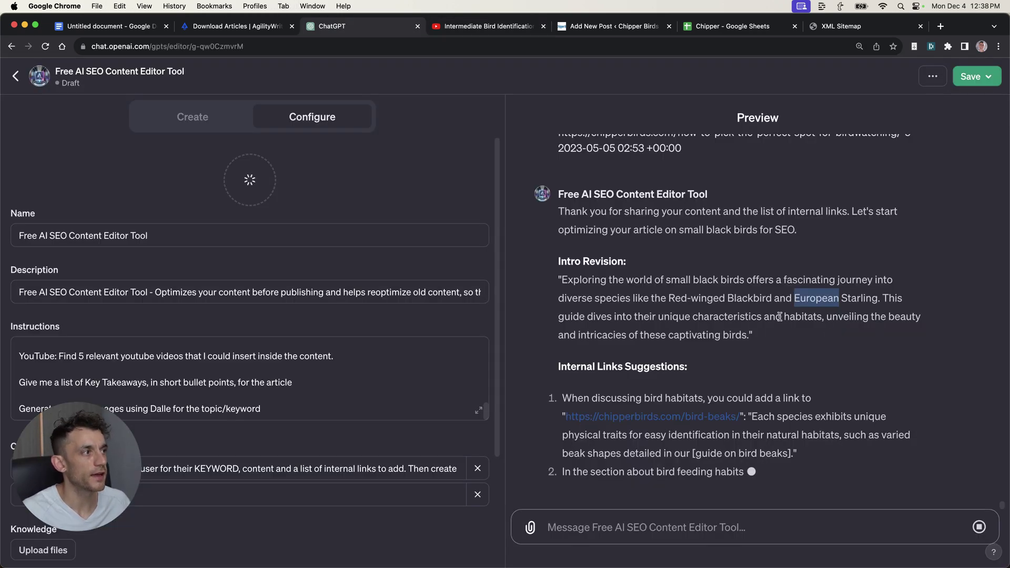
Read the new reply's intro revision and search the WordPress draft for "European Starling".
{"action": "left_click", "coordinate": [802, 397]}
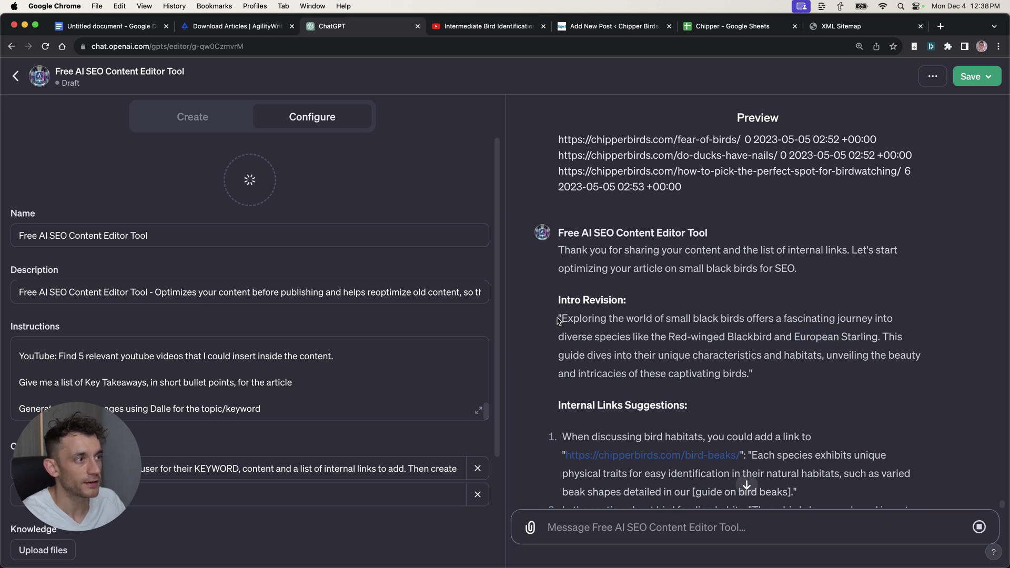
{"action": "left_click_drag", "start_coordinate": [559, 320], "coordinate": [761, 388]}
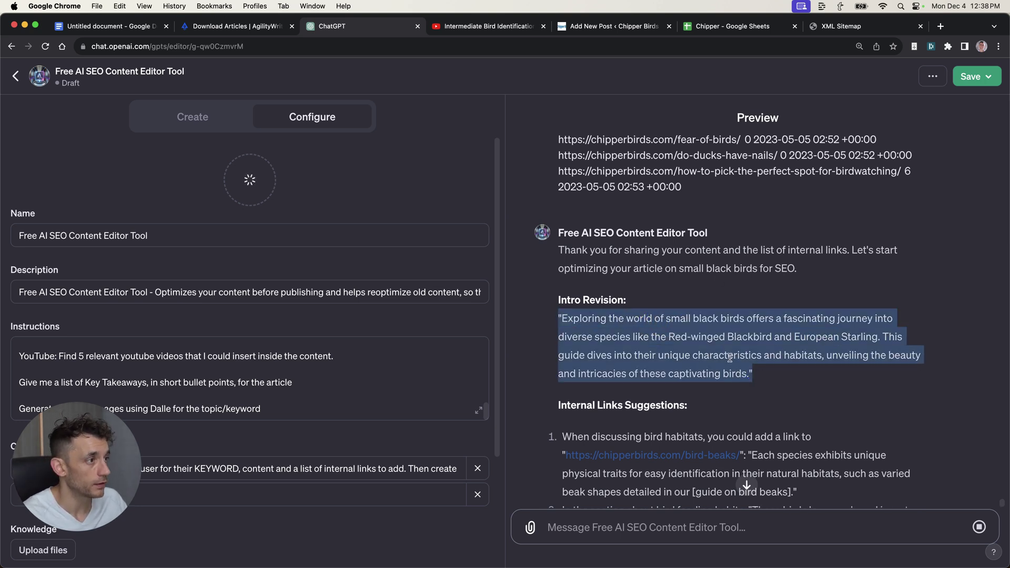
{"action": "left_click", "coordinate": [781, 353]}
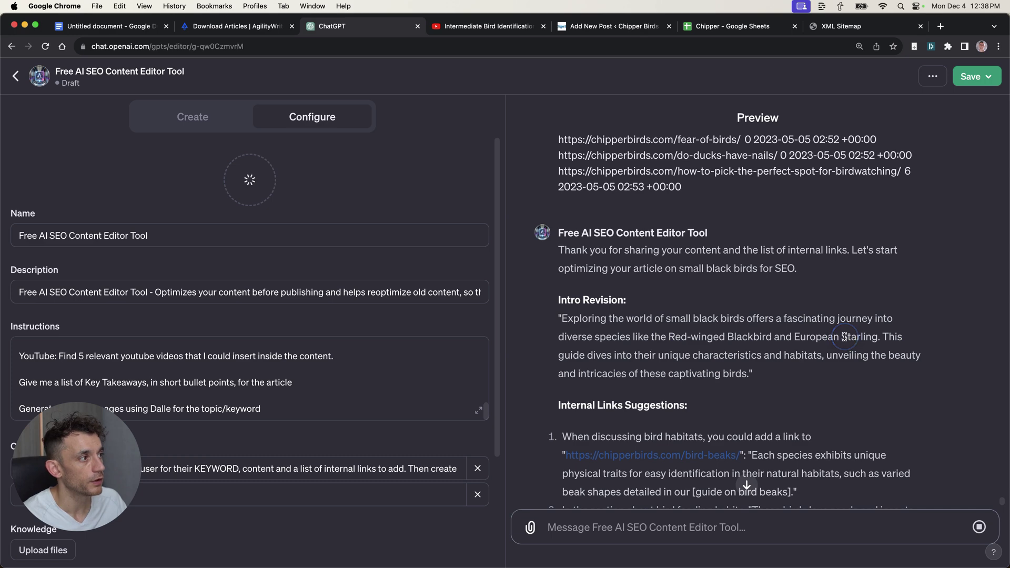
{"action": "double_click", "coordinate": [819, 335]}
{"action": "key", "text": "alt+shift+Right"}
{"action": "key", "text": "super+c"}
{"action": "key", "text": "ctrl+Tab"}
{"action": "key", "text": "ctrl+Tab"}
{"action": "key", "text": "super+f"}
{"action": "key", "text": "super+v"}
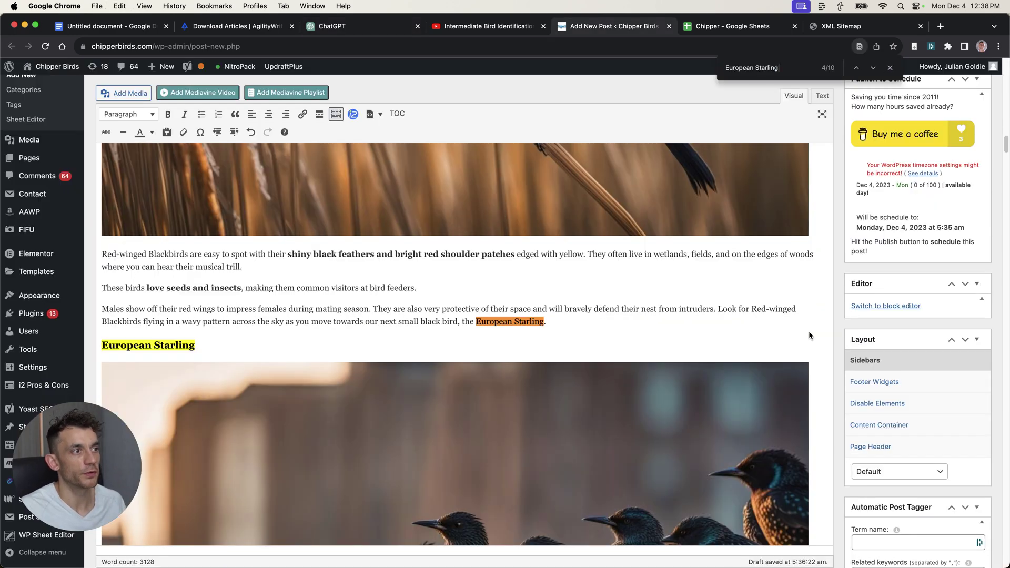
{"action": "key", "text": "Escape"}
{"action": "key", "text": "ctrl+shift+Tab"}
{"action": "key", "text": "ctrl+shift+Tab"}
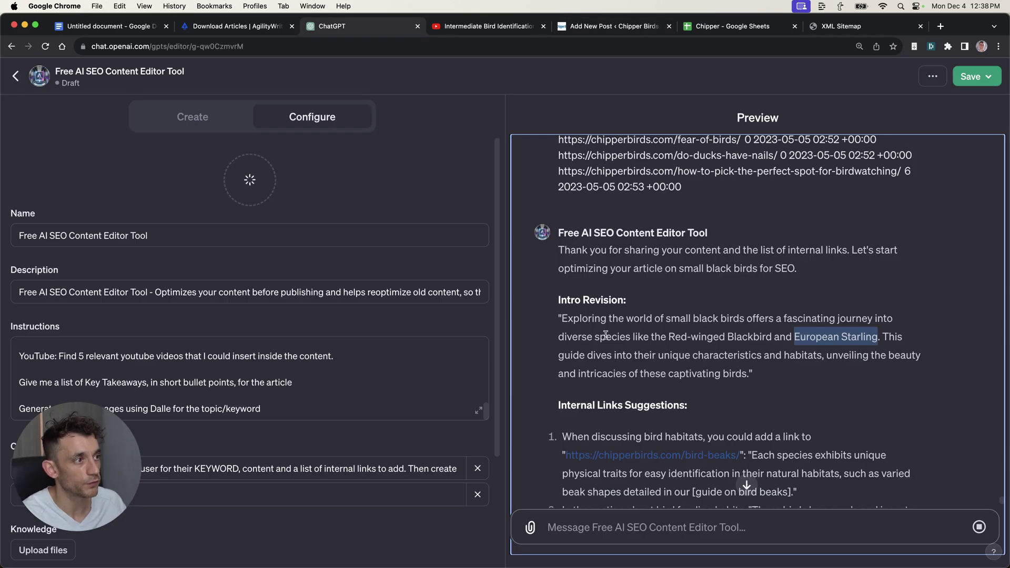
Examine the wording of the Intro Revision paragraph line by line in the preview.
{"action": "left_click", "coordinate": [611, 331]}
{"action": "left_click_drag", "start_coordinate": [549, 303], "coordinate": [652, 334]}
{"action": "left_click", "coordinate": [652, 334]}
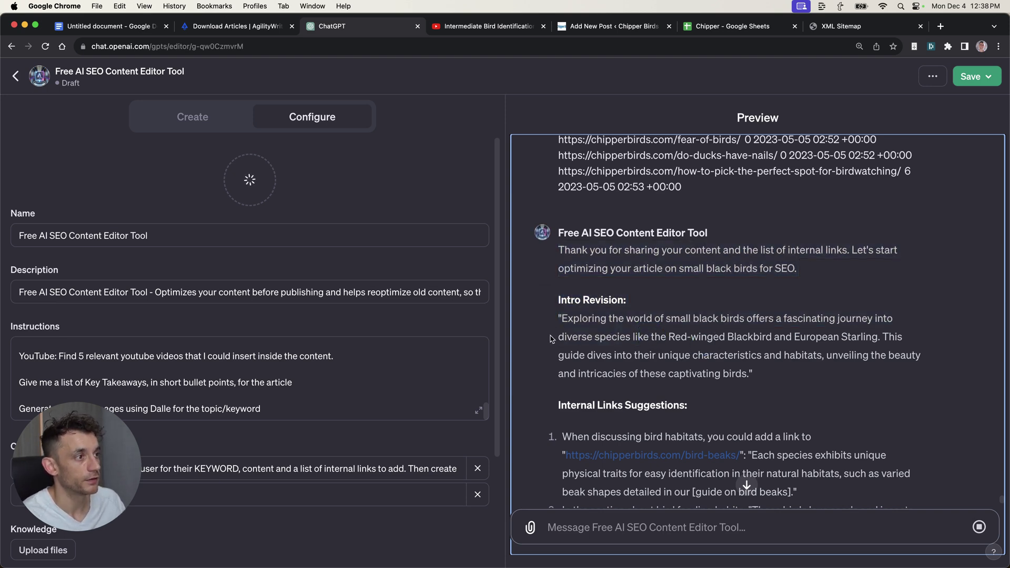
{"action": "left_click_drag", "start_coordinate": [551, 340], "coordinate": [637, 349]}
{"action": "left_click", "coordinate": [637, 349]}
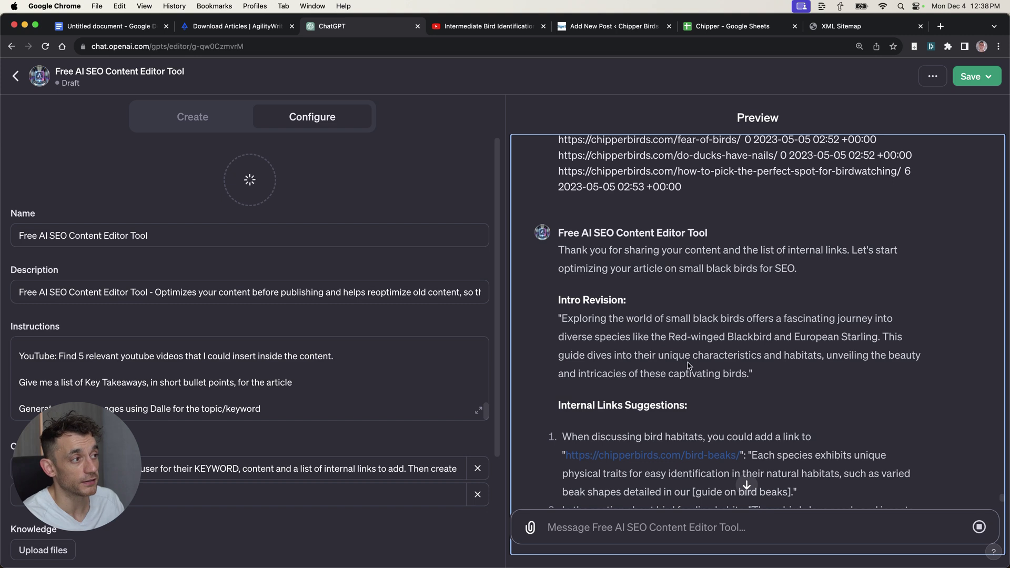
Read the Intro Revision paragraph and the start of the Internal Links Suggestions in the GPT's reply.
{"action": "left_click", "coordinate": [859, 335]}
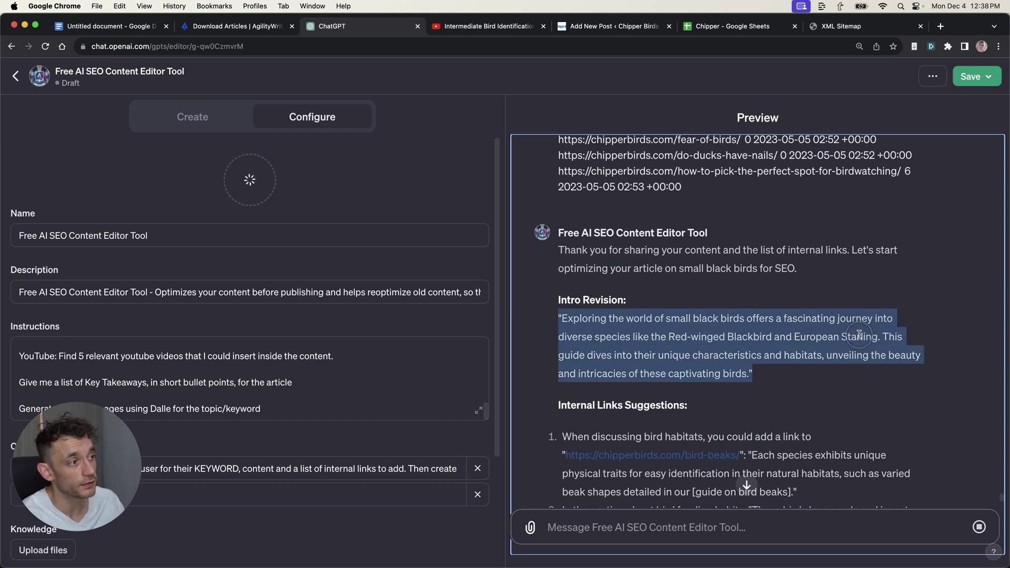
{"action": "left_click_drag", "start_coordinate": [596, 344], "coordinate": [692, 358]}
{"action": "left_click_drag", "start_coordinate": [556, 299], "coordinate": [798, 388]}
{"action": "left_click", "coordinate": [798, 388]}
{"action": "scroll", "coordinate": [797, 390], "scroll_direction": "down", "scroll_amount": 5}
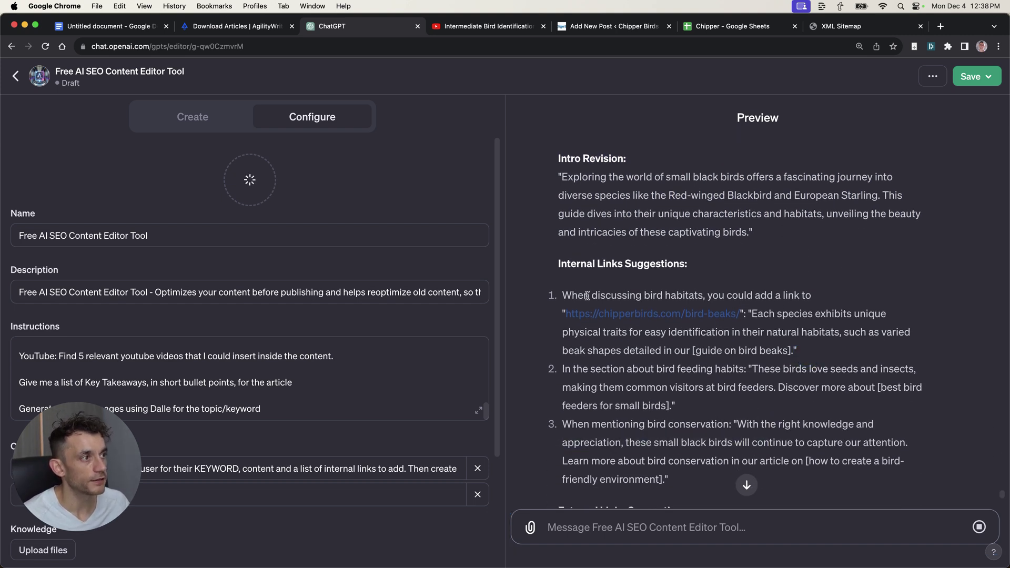
{"action": "left_click_drag", "start_coordinate": [558, 258], "coordinate": [715, 261]}
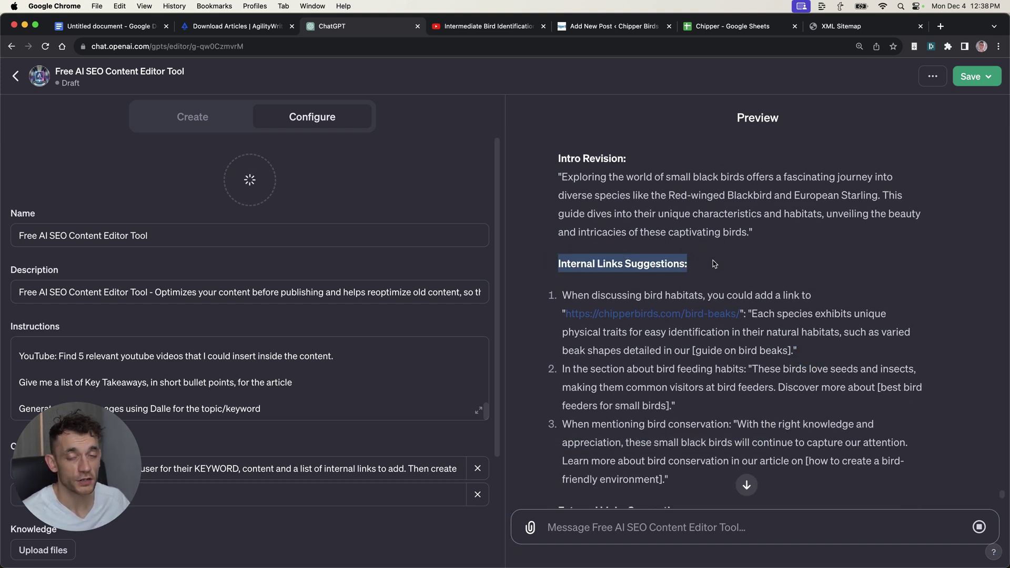
{"action": "scroll", "coordinate": [642, 290], "scroll_direction": "down", "scroll_amount": 1}
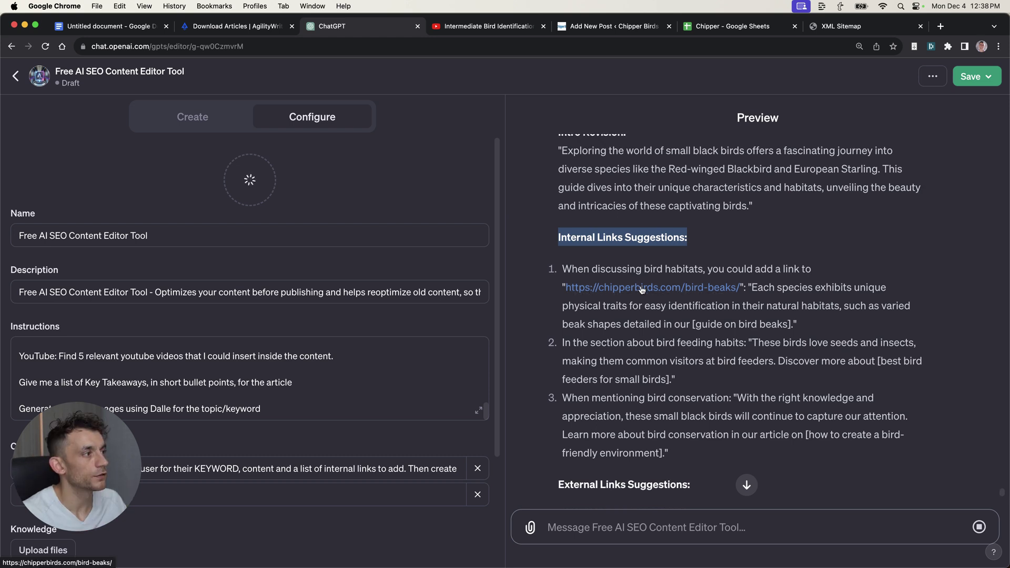
Copy the address of the suggested bird-beaks link and find "each species" in the WordPress draft.
{"action": "right_click", "coordinate": [677, 287]}
{"action": "left_click", "coordinate": [715, 341]}
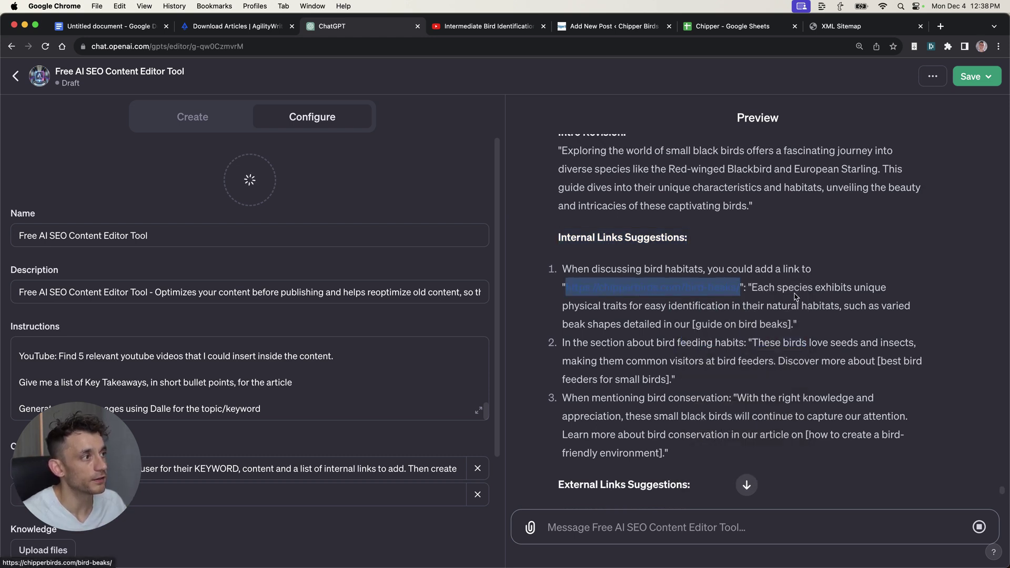
{"action": "left_click_drag", "start_coordinate": [746, 284], "coordinate": [829, 335]}
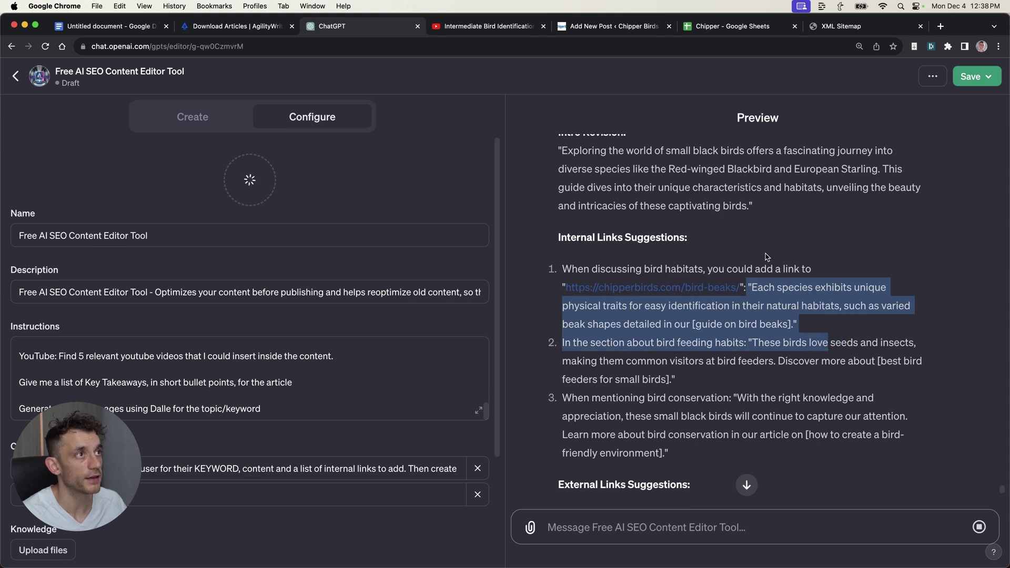
{"action": "key", "text": "ctrl+Tab"}
{"action": "key", "text": "ctrl+Tab"}
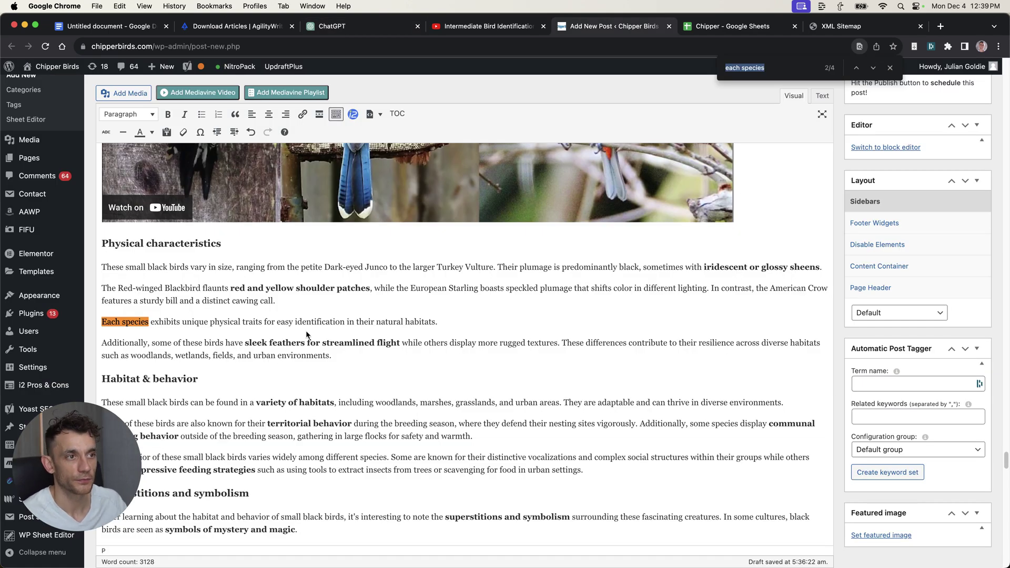
Link the sentence "Each species exhibits unique physical traits for easy identification in their natural habitats." to chipperbirds.com/bird-beaks.
{"action": "triple_click", "coordinate": [293, 322]}
{"action": "key", "text": "super+k"}
{"action": "key", "text": "super+v"}
{"action": "key", "text": "Return"}
{"action": "left_click", "coordinate": [365, 355]}
{"action": "left_click", "coordinate": [372, 319]}
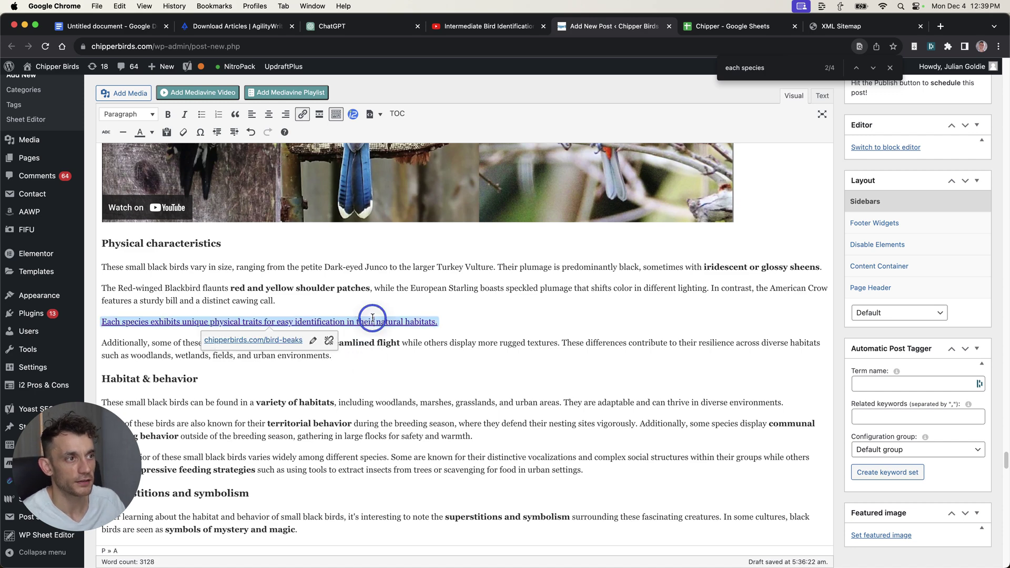
{"action": "left_click", "coordinate": [453, 379]}
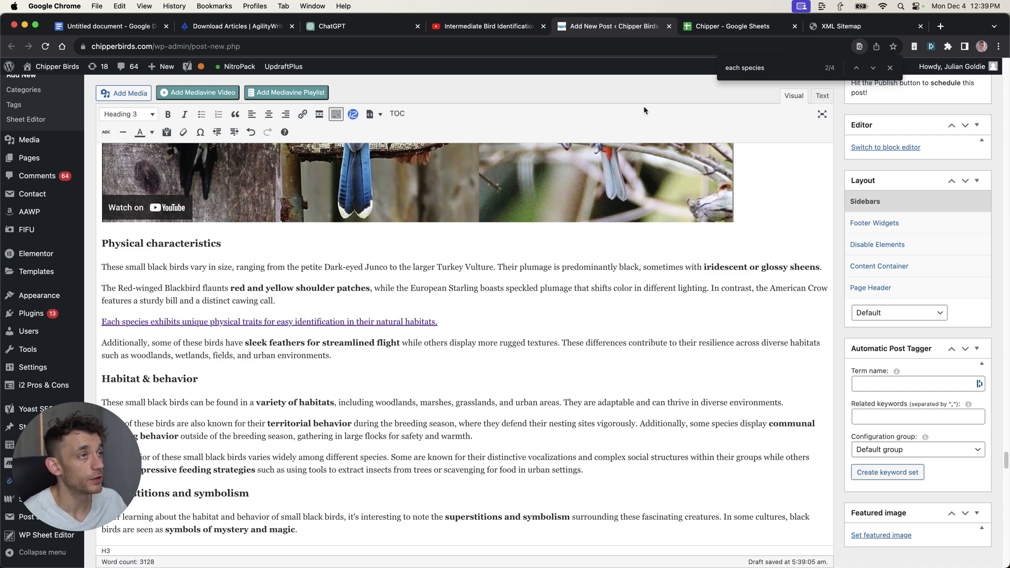
Copy the address of the suggested "bird feeders" link in ChatGPT and find "making them common" in the WordPress draft.
{"action": "left_click", "coordinate": [381, 25]}
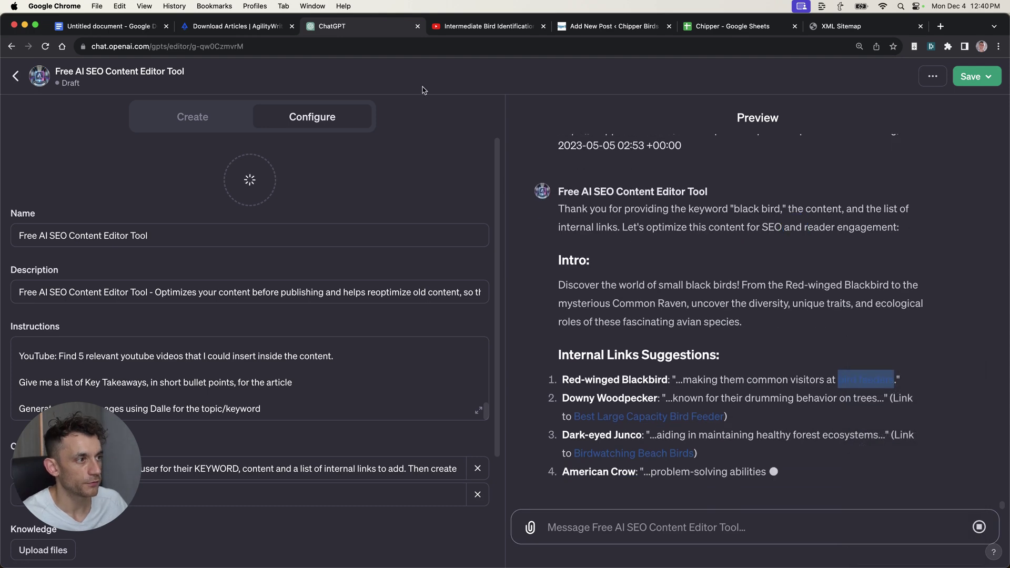
{"action": "right_click", "coordinate": [866, 369]}
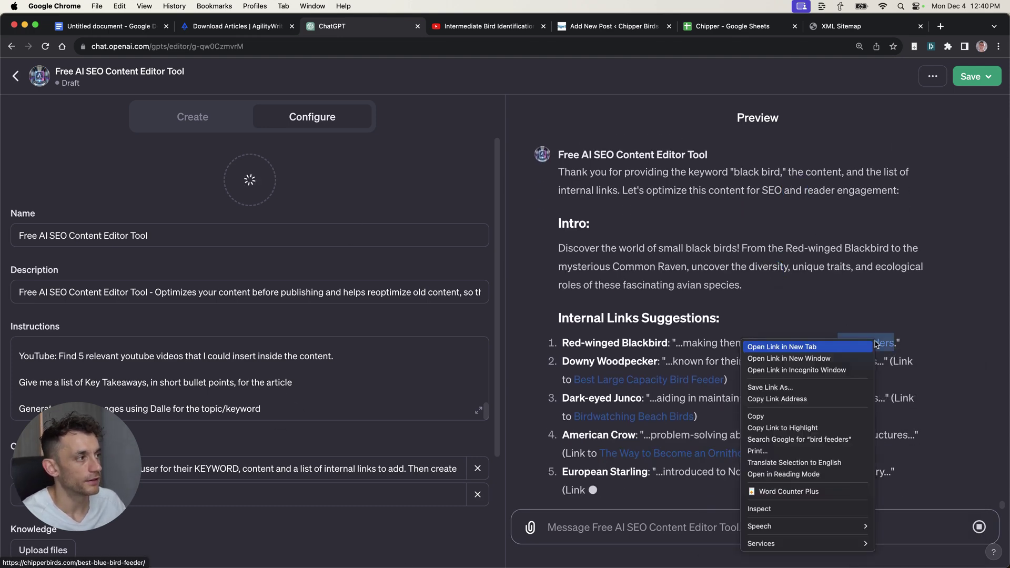
{"action": "left_click", "coordinate": [799, 401]}
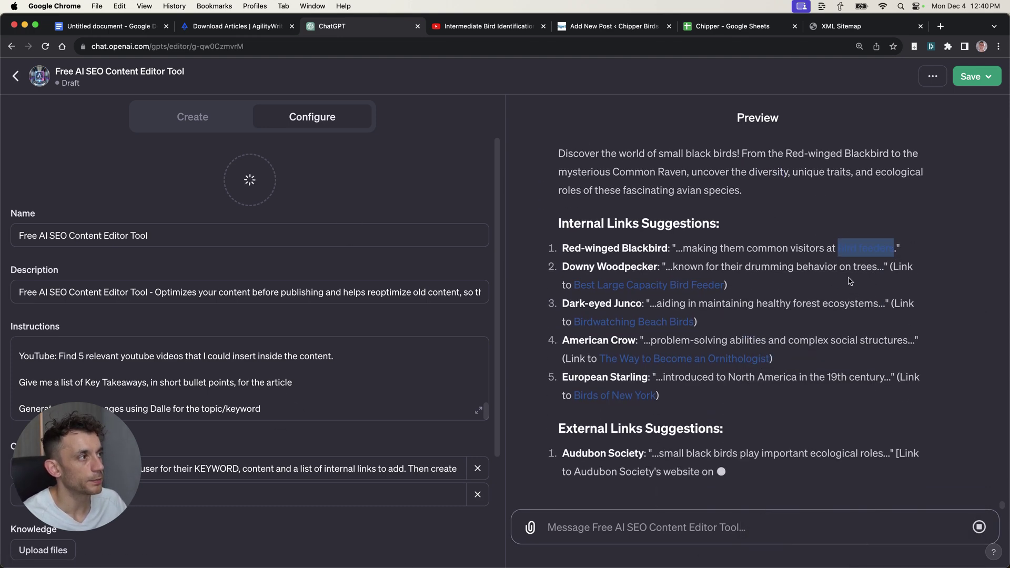
{"action": "triple_click", "coordinate": [691, 225]}
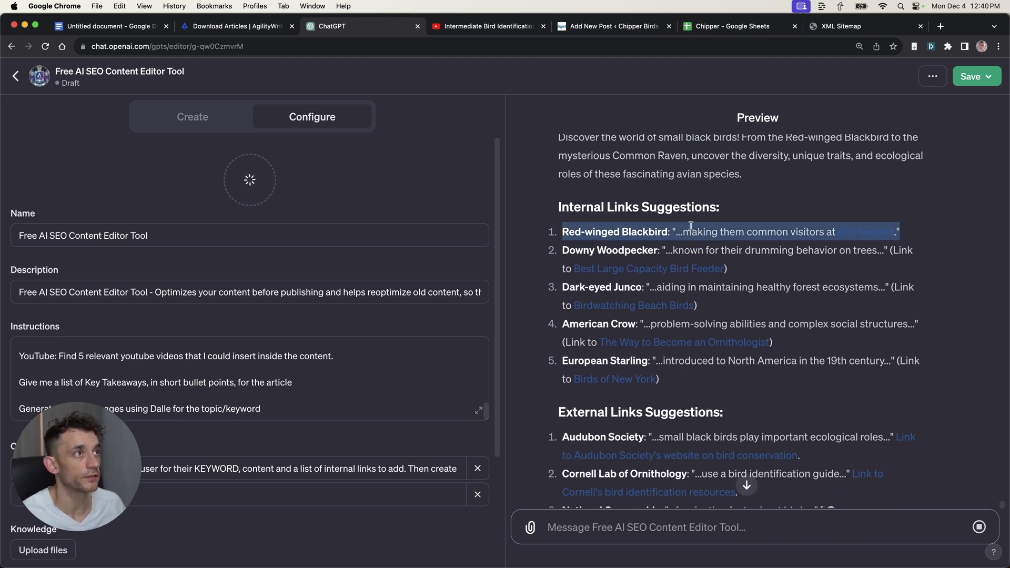
{"action": "key", "text": "super+5"}
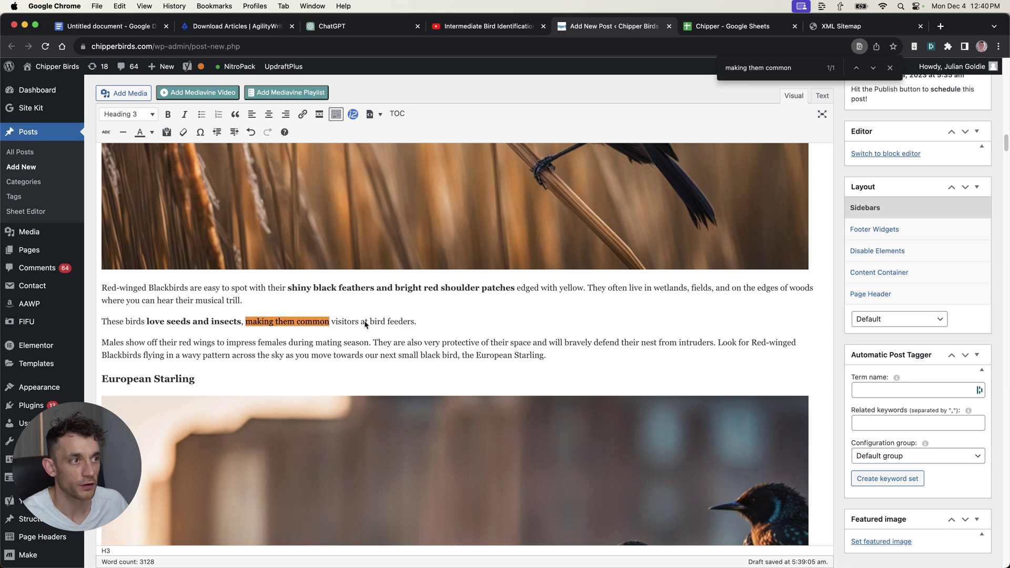
Link the phrase "making them common visitors at bird feeders" in the Red-winged Blackbird section to the copied address.
{"action": "left_click_drag", "start_coordinate": [415, 322], "coordinate": [245, 322]}
{"action": "key", "text": "super+k"}
{"action": "key", "text": "super+v"}
{"action": "key", "text": "Return"}
{"action": "left_click", "coordinate": [513, 300]}
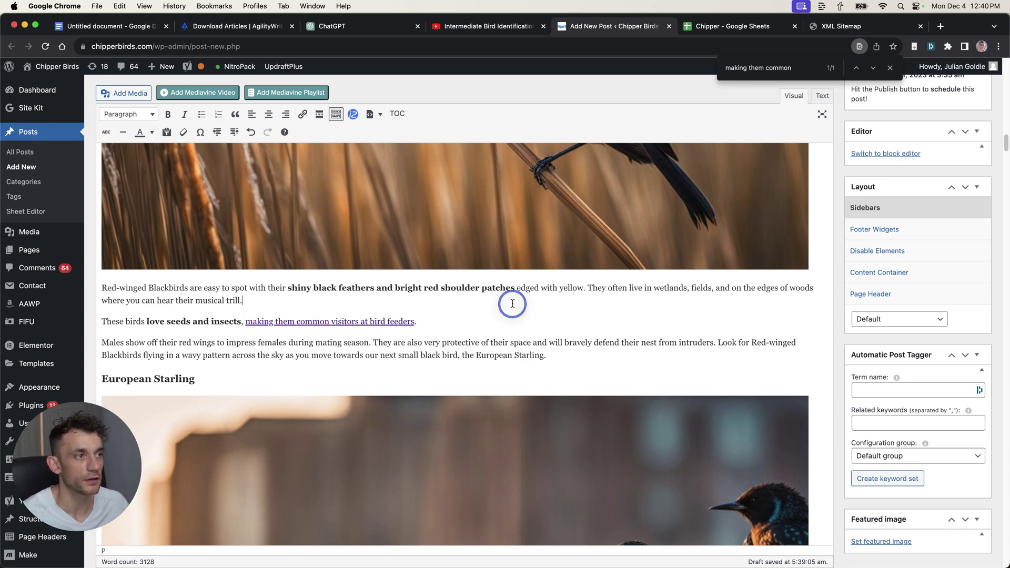
Examine the External Links Suggestions in the GPT's reply in ChatGPT.
{"action": "left_click_drag", "start_coordinate": [394, 33], "coordinate": [468, 39]}
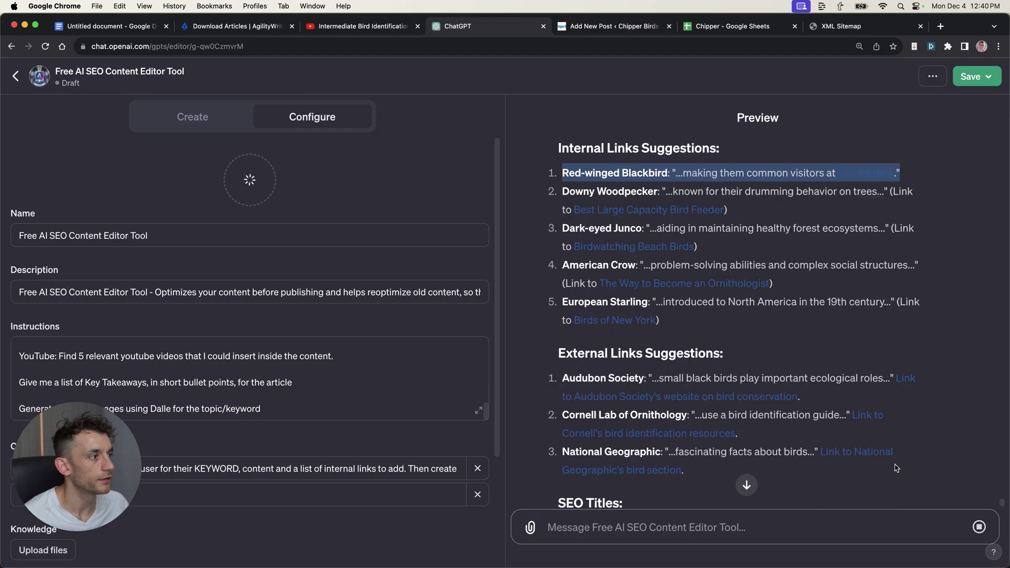
{"action": "scroll", "coordinate": [892, 460], "scroll_direction": "down", "scroll_amount": 1}
{"action": "left_click_drag", "start_coordinate": [559, 259], "coordinate": [744, 383]}
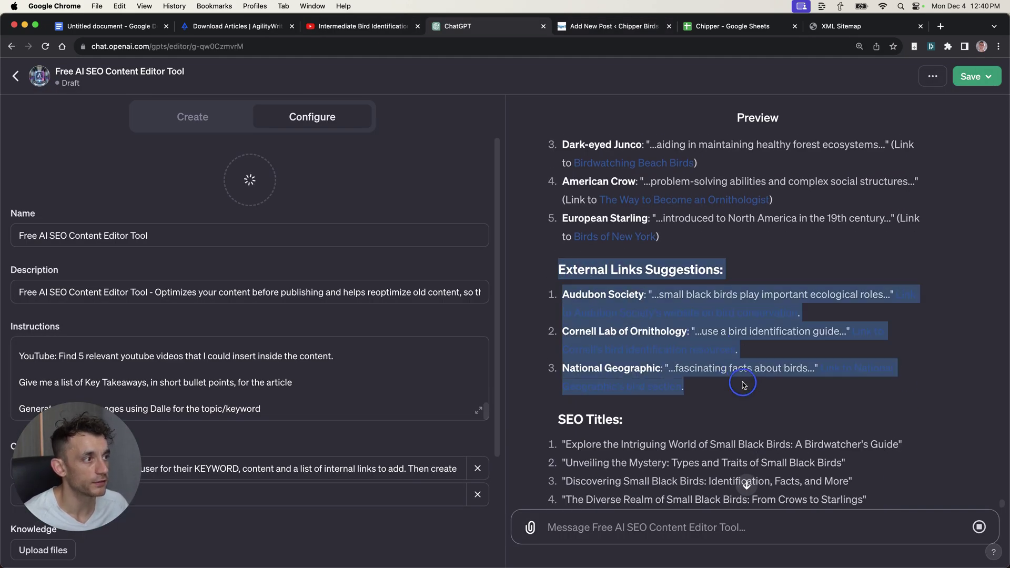
{"action": "left_click", "coordinate": [714, 397]}
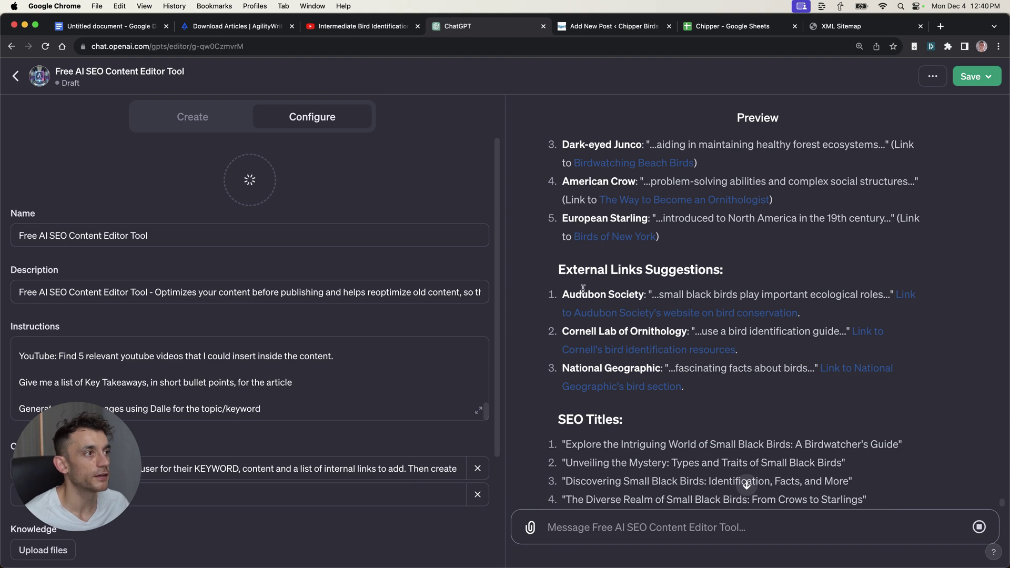
{"action": "left_click_drag", "start_coordinate": [550, 299], "coordinate": [737, 373]}
{"action": "left_click", "coordinate": [754, 412]}
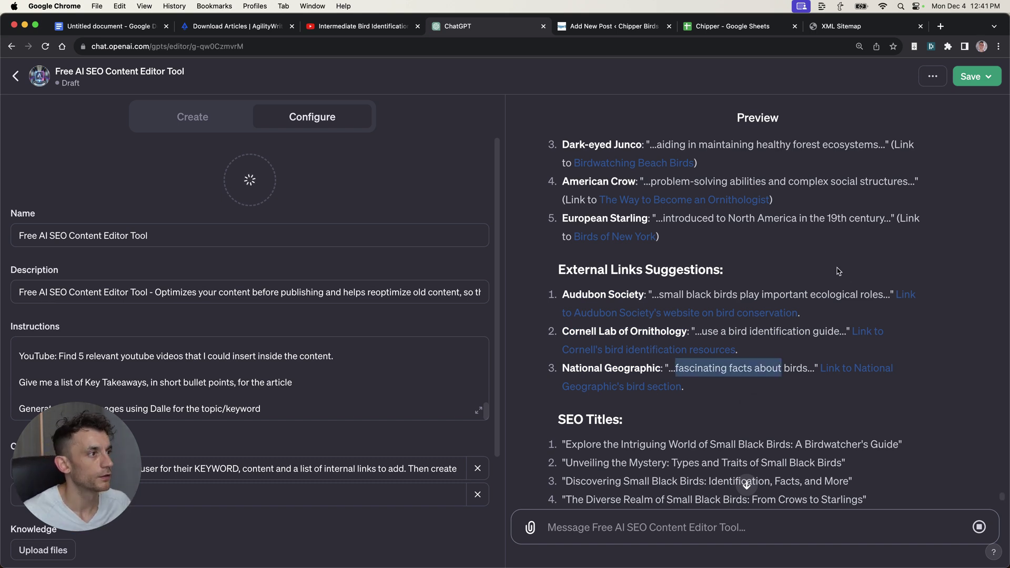
{"action": "left_click", "coordinate": [837, 267]}
{"action": "left_click_drag", "start_coordinate": [545, 273], "coordinate": [804, 324]}
{"action": "left_click", "coordinate": [628, 289]}
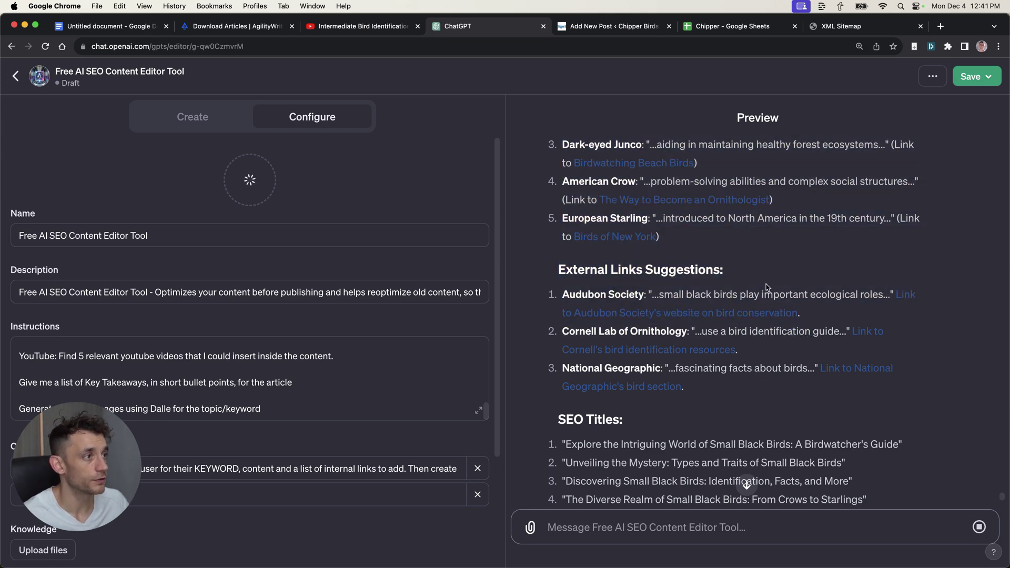
Copy the Audubon Society link address from the suggestions and find "important ecologi" in the WordPress draft.
{"action": "right_click", "coordinate": [905, 292]}
{"action": "left_click", "coordinate": [825, 347]}
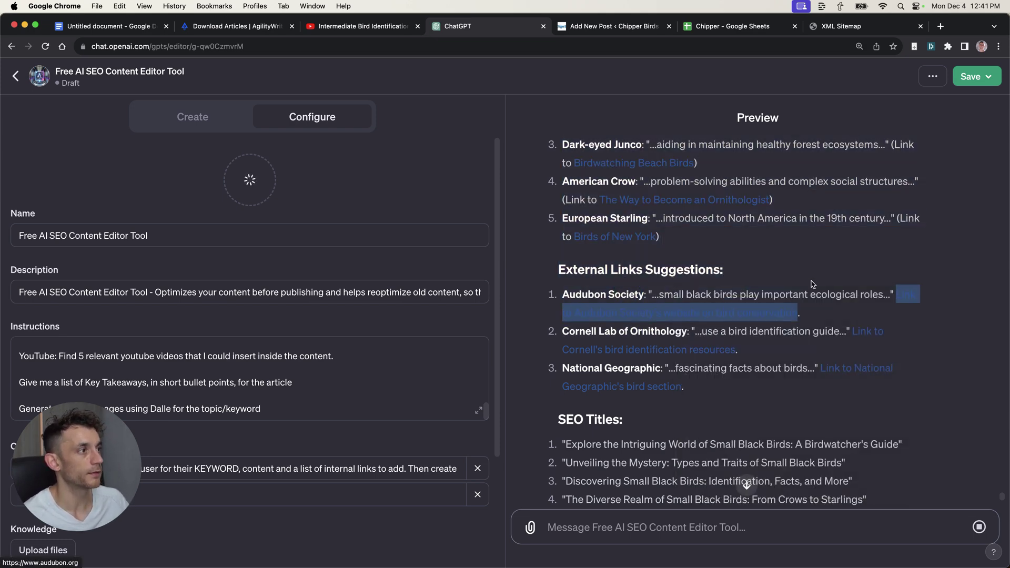
{"action": "left_click_drag", "start_coordinate": [644, 294], "coordinate": [873, 298]}
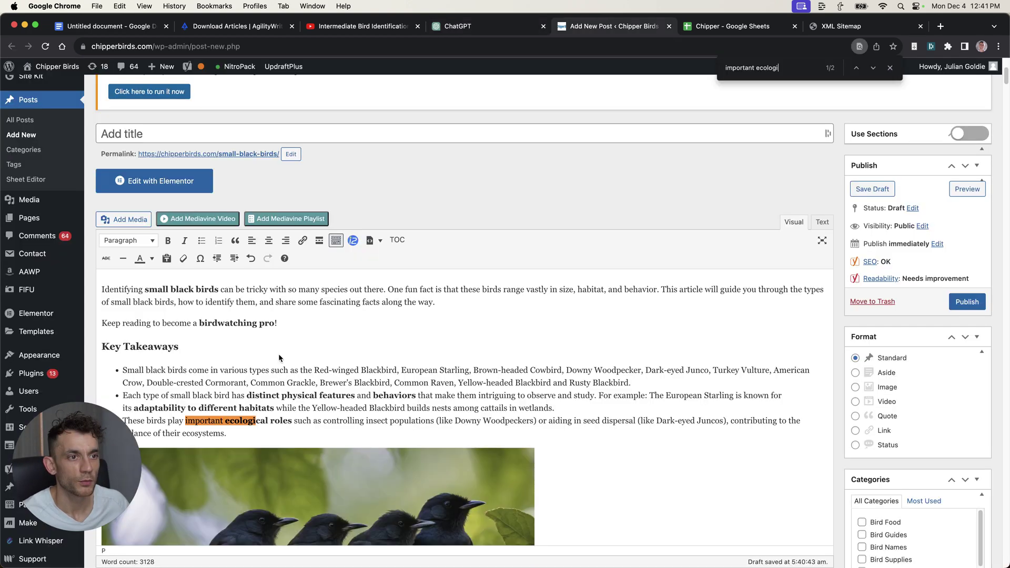
{"action": "scroll", "coordinate": [279, 354], "scroll_direction": "down", "scroll_amount": 1}
Link the phrase "important ecological roles" in the Key Takeaways to the copied audubon.org address.
{"action": "left_click_drag", "start_coordinate": [186, 388], "coordinate": [292, 388]}
{"action": "key", "text": "super+k"}
{"action": "key", "text": "super+v"}
{"action": "key", "text": "Return"}
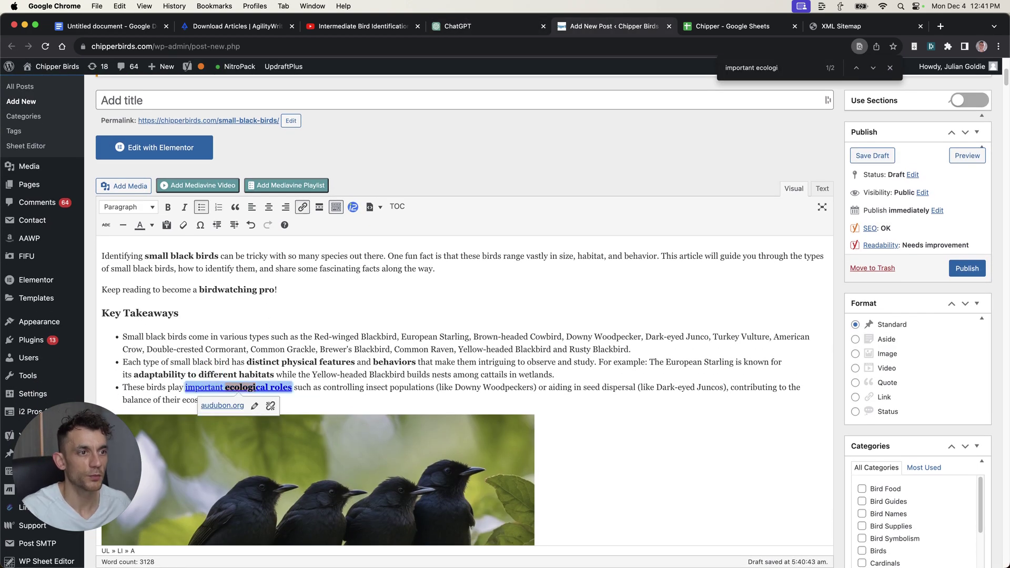
{"action": "key", "text": "ctrl+shift+Tab"}
{"action": "key", "text": "ctrl+Tab"}
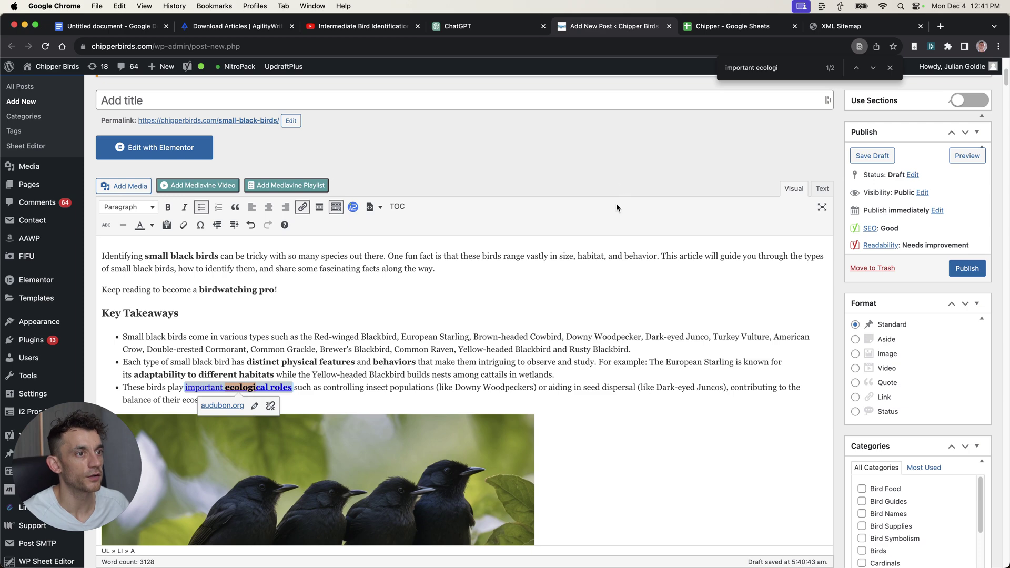
{"action": "key", "text": "ctrl+shift+Tab"}
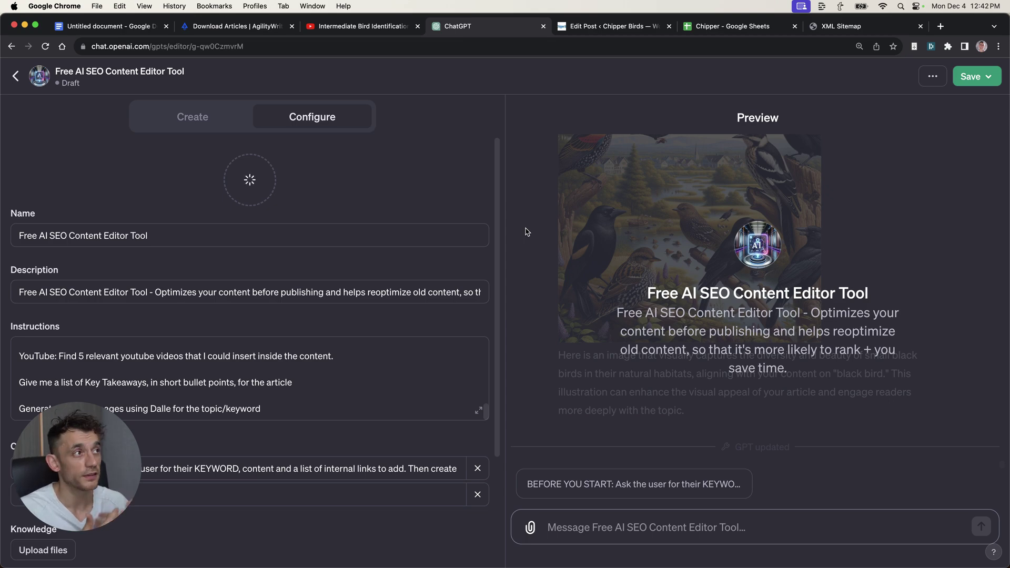
{"action": "left_click", "coordinate": [582, 26]}
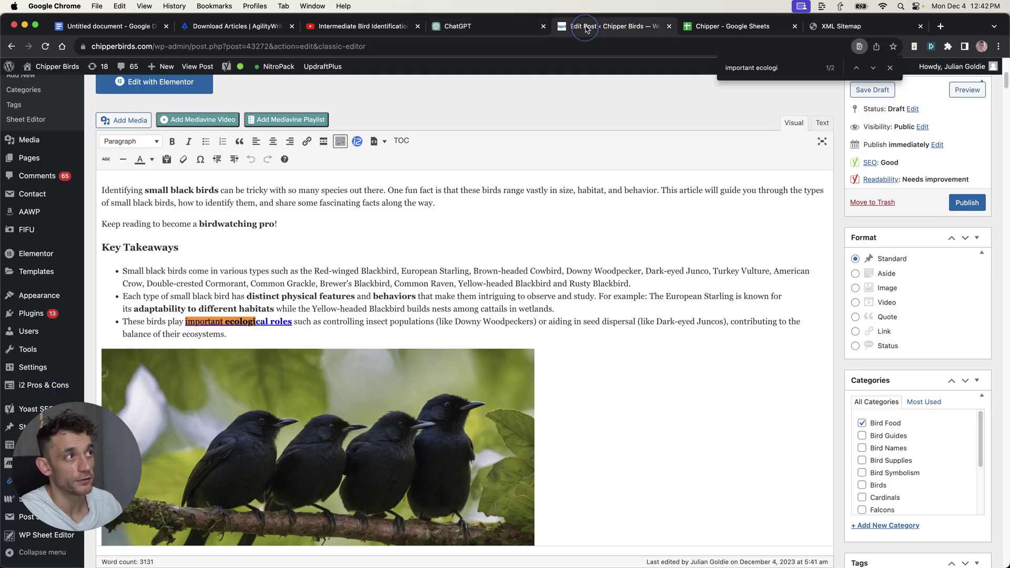
{"action": "scroll", "coordinate": [654, 268], "scroll_direction": "up", "scroll_amount": 5}
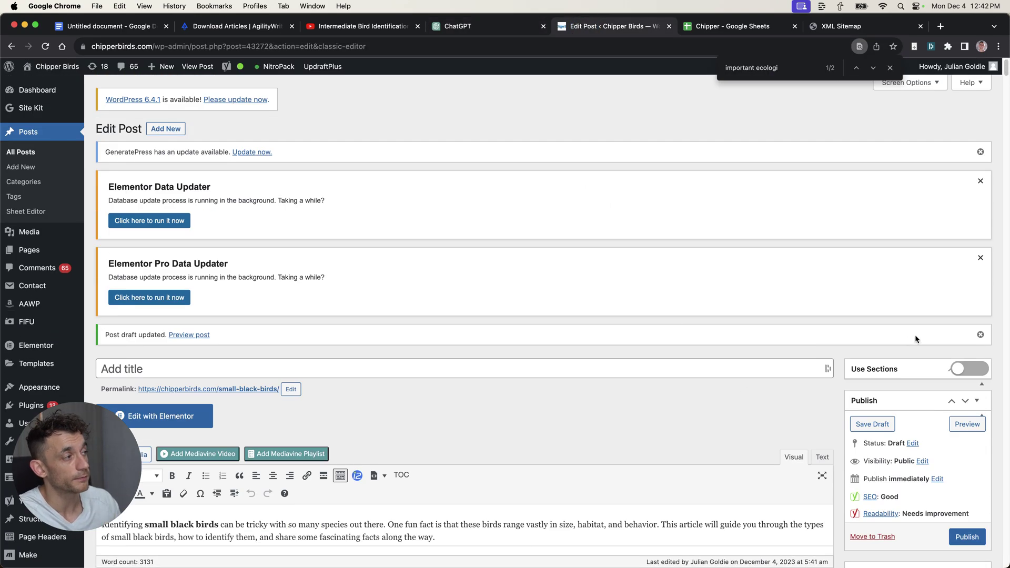
{"action": "left_click", "coordinate": [769, 142]}
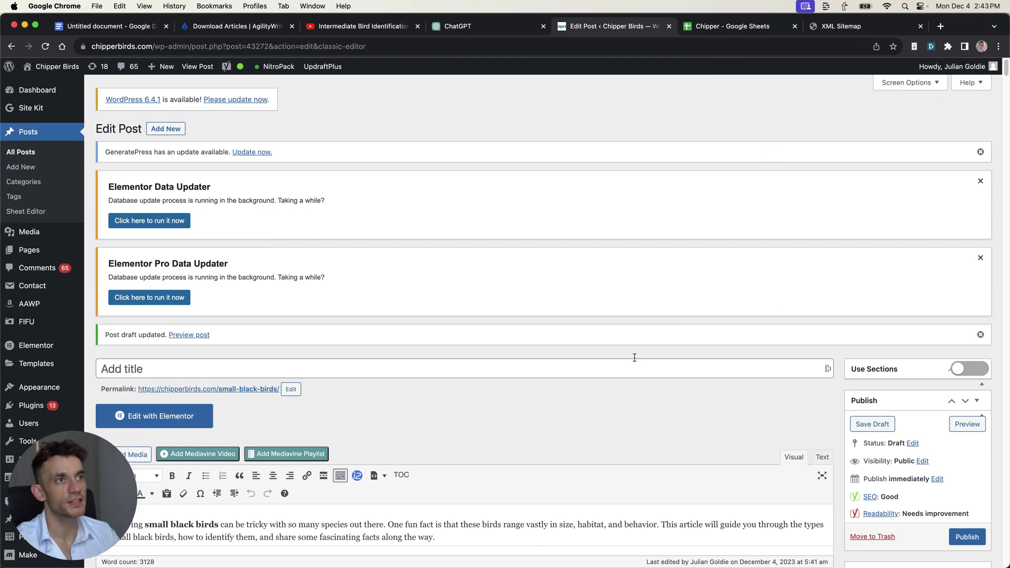
{"action": "scroll", "coordinate": [438, 196], "scroll_direction": "down", "scroll_amount": 10}
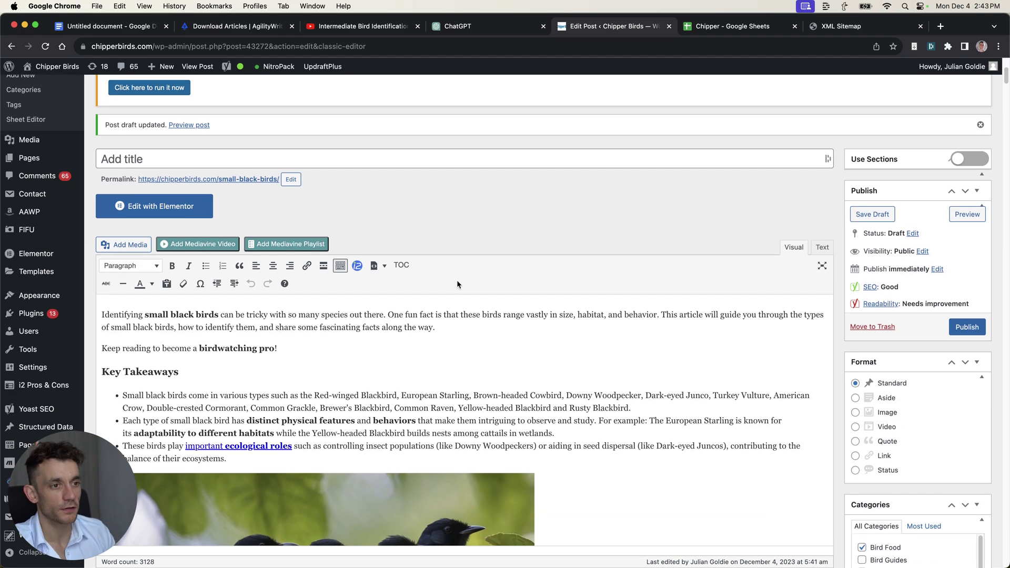
{"action": "scroll", "coordinate": [125, 376], "scroll_direction": "up", "scroll_amount": 10}
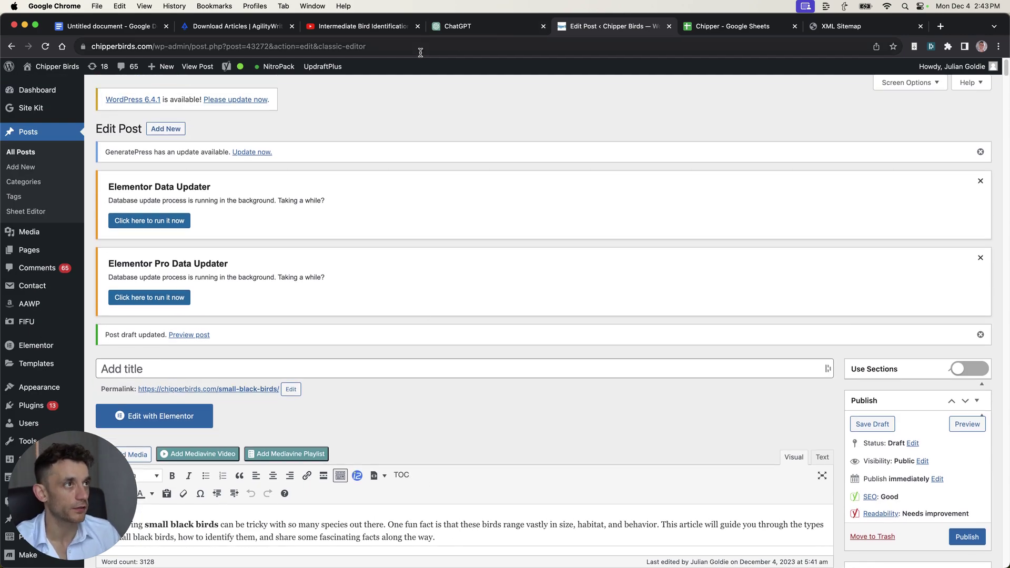
Start a new test in the ChatGPT preview with the "BEFORE YOU START" starter and enter the keyword "small black birds".
{"action": "left_click", "coordinate": [441, 26]}
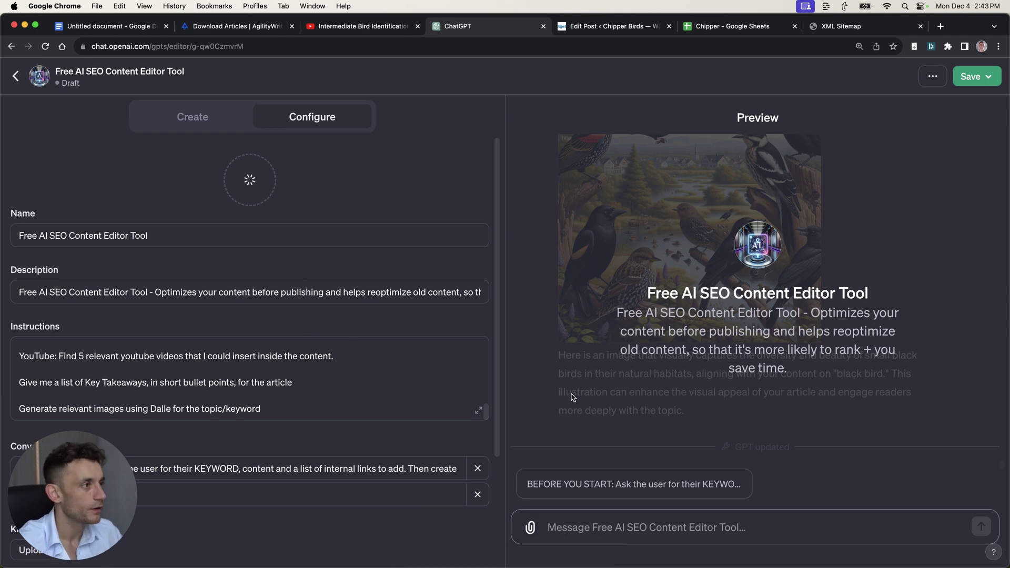
{"action": "left_click", "coordinate": [634, 484]}
{"action": "type", "text": "small black birds"}
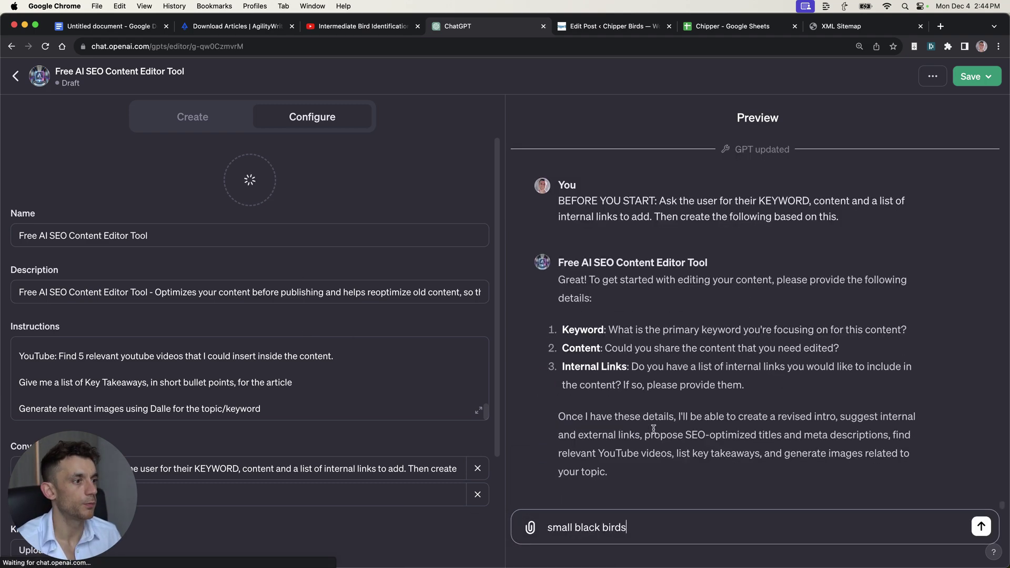
Copy the full "Small Black Birds: Types, Identification, and More" article from Agility Writer into the preview message below the keyword.
{"action": "key", "text": "ctrl+shift+Tab"}
{"action": "key", "text": "ctrl+shift+Tab"}
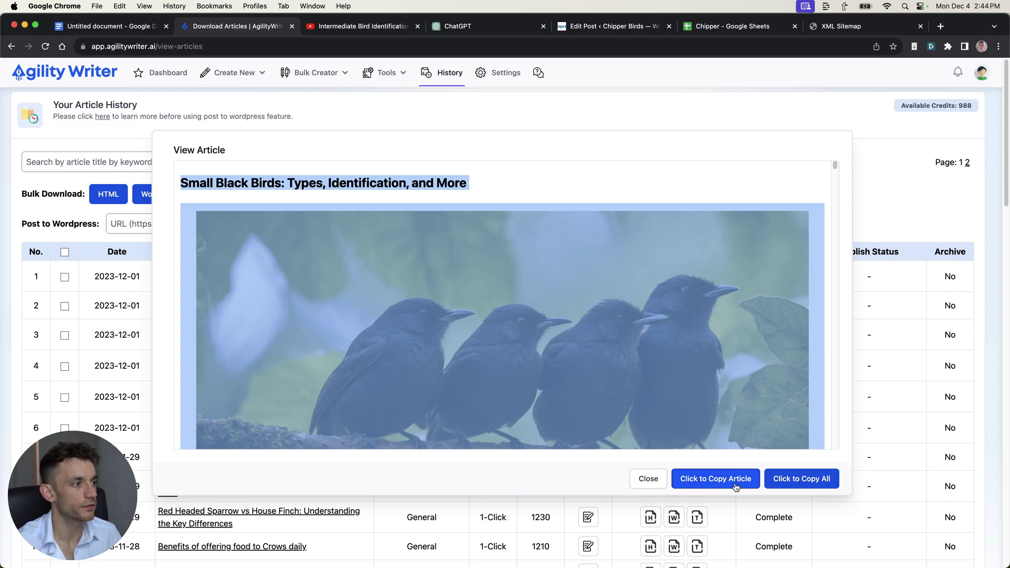
{"action": "left_click", "coordinate": [715, 479]}
{"action": "key", "text": "ctrl+Tab"}
{"action": "key", "text": "ctrl+Tab"}
{"action": "key", "text": "shift+Return"}
Copy the entire XML Sitemap page into the preview message as the internal links list and send the message.
{"action": "key", "text": "ctrl+Tab"}
{"action": "key", "text": "ctrl+Tab"}
{"action": "key", "text": "ctrl+Tab"}
{"action": "key", "text": "super+a"}
{"action": "key", "text": "super+c"}
{"action": "key", "text": "ctrl+shift+Tab"}
{"action": "key", "text": "ctrl+shift+Tab"}
{"action": "key", "text": "ctrl+shift+Tab"}
{"action": "key", "text": "super+v"}
{"action": "key", "text": "Return"}
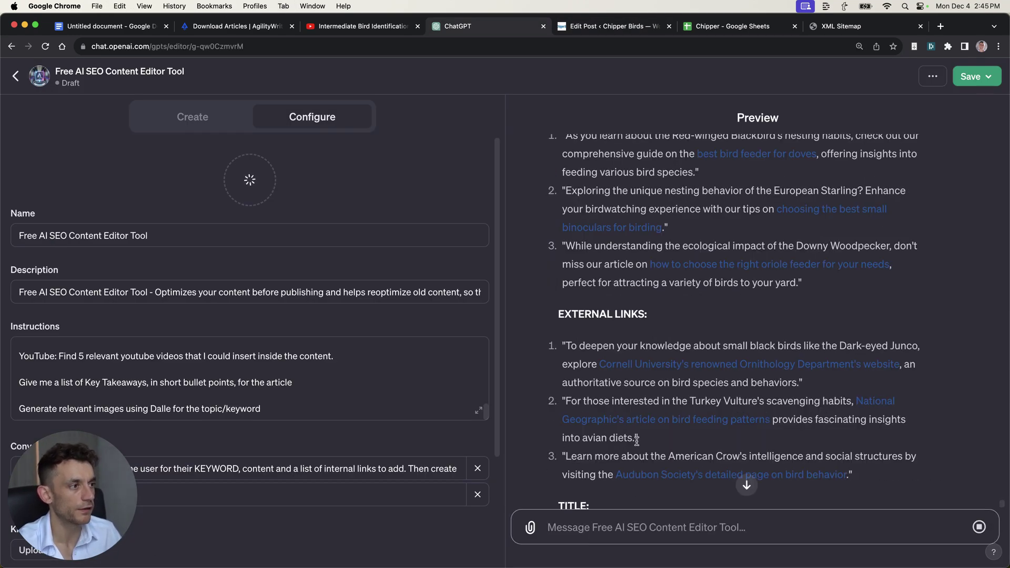
Insert the suggested sentence with the National Geographic link at the end of the post's Turkey Vulture section and check its link target.
{"action": "left_click_drag", "start_coordinate": [637, 439], "coordinate": [567, 398]}
{"action": "key", "text": "ctrl+Tab"}
{"action": "key", "text": "super+v"}
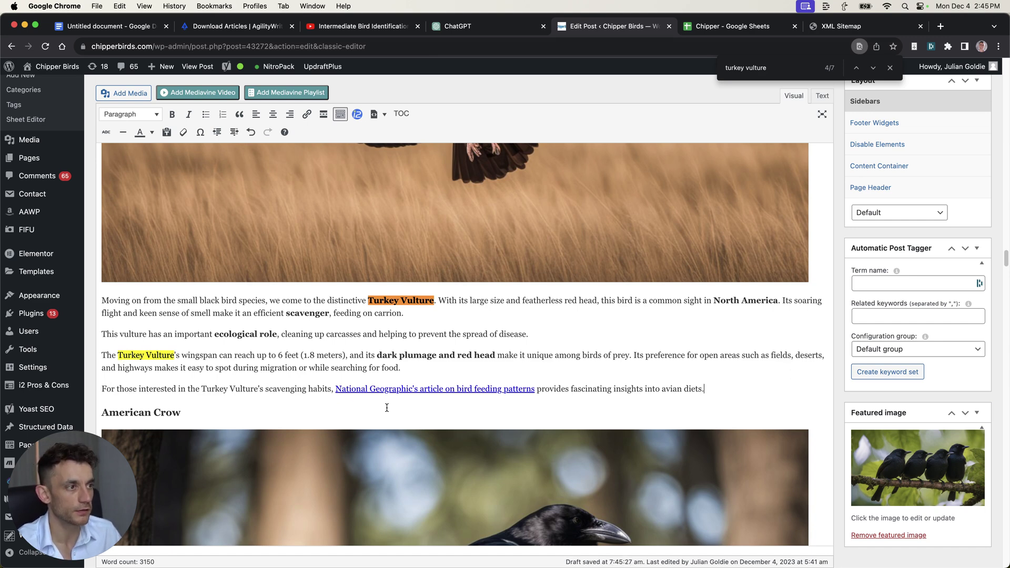
{"action": "left_click", "coordinate": [413, 389]}
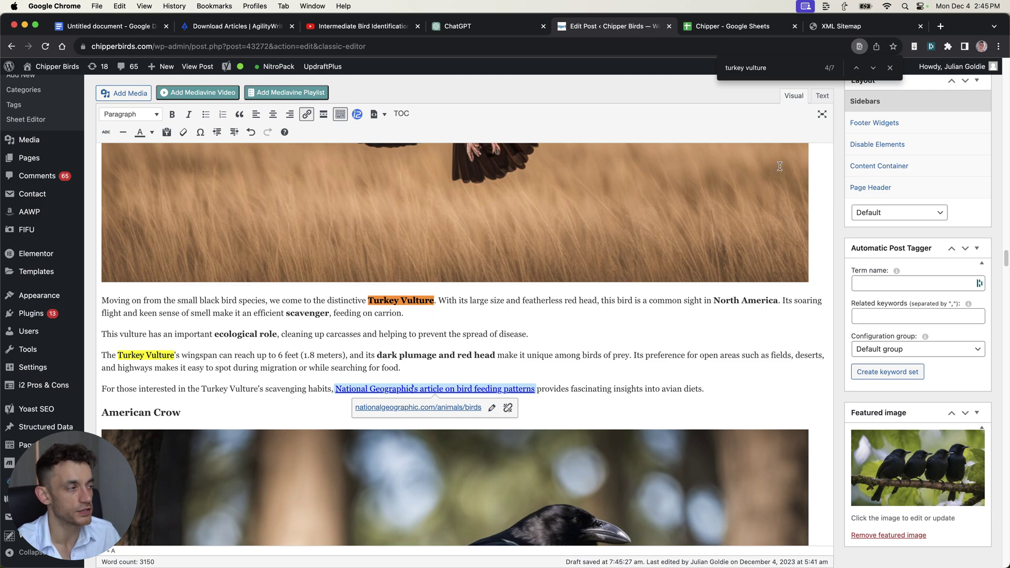
{"action": "scroll", "coordinate": [770, 170], "scroll_direction": "up", "scroll_amount": 20}
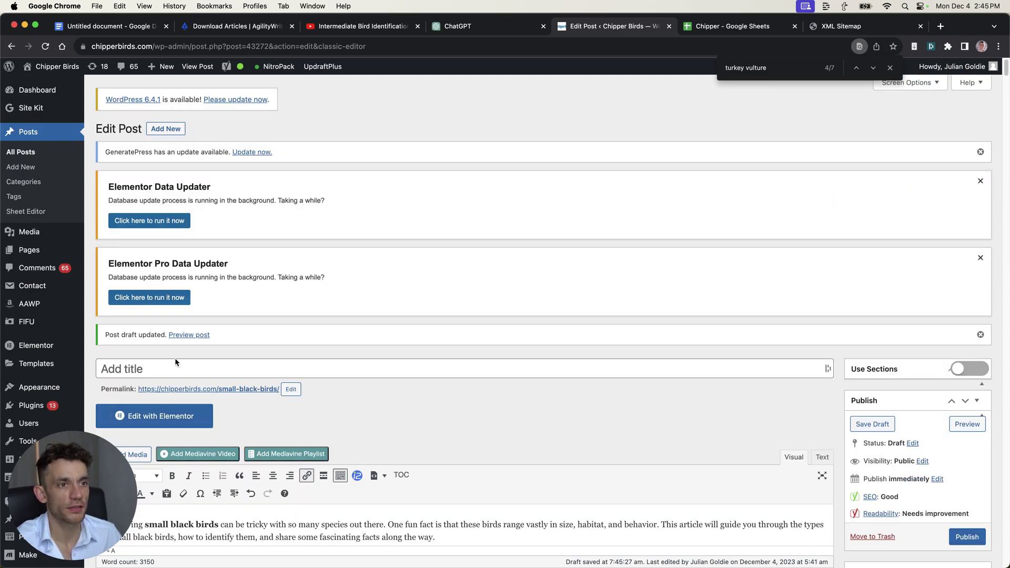
Title the post "Small Black Birds: Identification and Fascinating Facts" and publish it.
{"action": "left_click", "coordinate": [175, 362]}
{"action": "key", "text": "super+v"}
{"action": "scroll", "coordinate": [176, 362], "scroll_direction": "down", "scroll_amount": 3}
{"action": "left_click", "coordinate": [971, 375]}
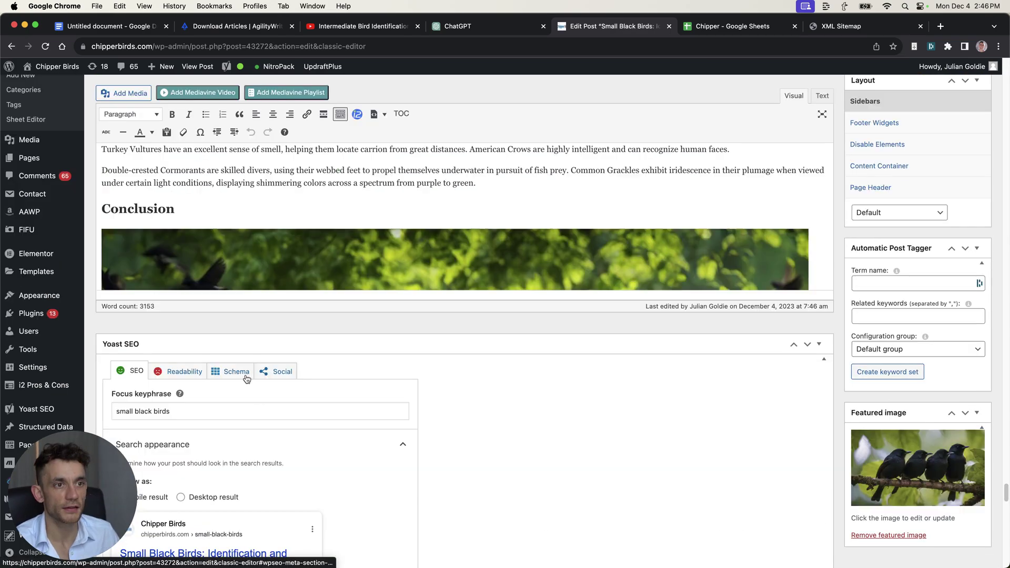
{"action": "scroll", "coordinate": [247, 376], "scroll_direction": "down", "scroll_amount": 4}
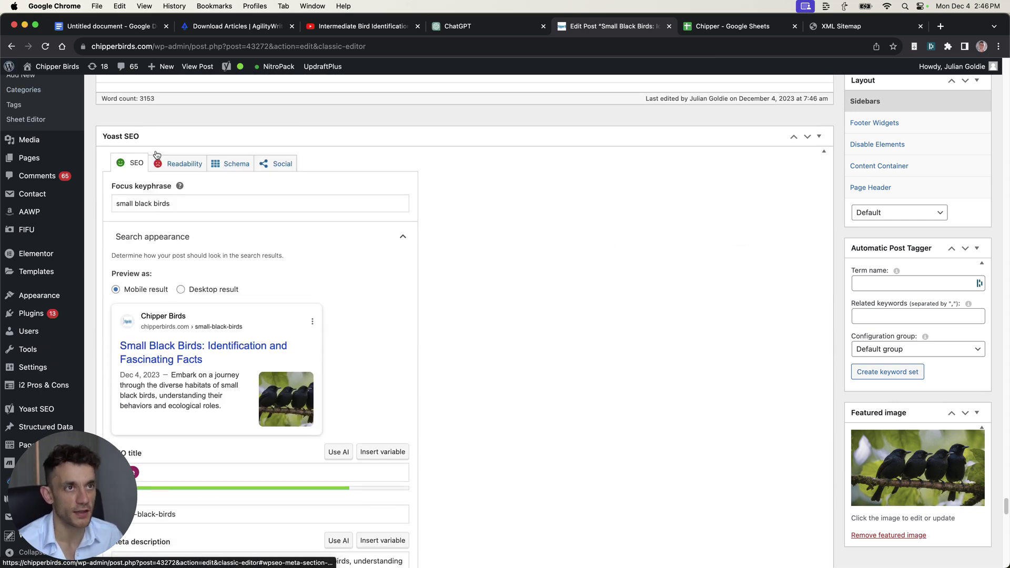
Change the scheduled post's publish time to Dec 4, 2023 at 00:49 and publish the post.
{"action": "left_click", "coordinate": [458, 29]}
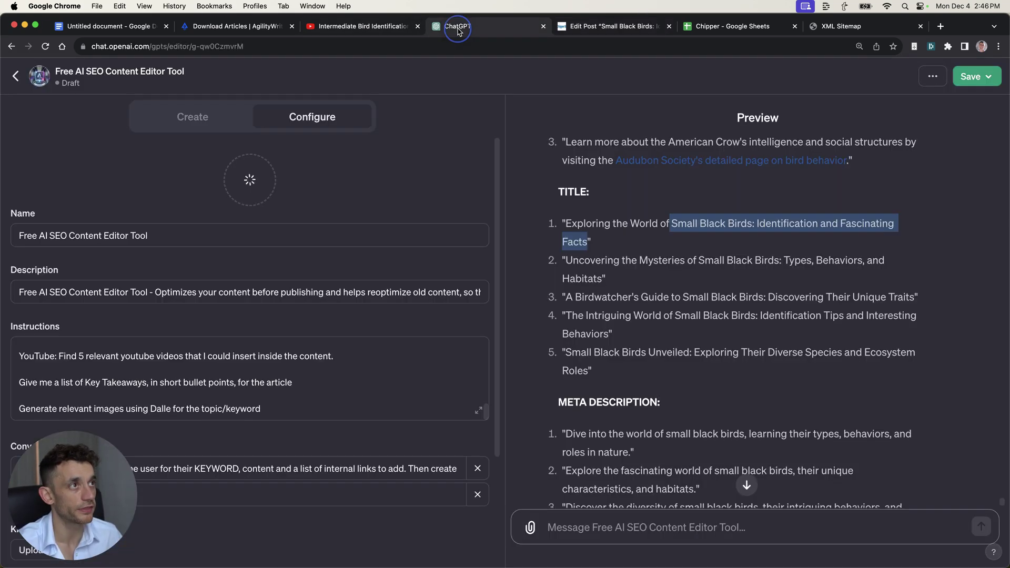
{"action": "left_click", "coordinate": [592, 26]}
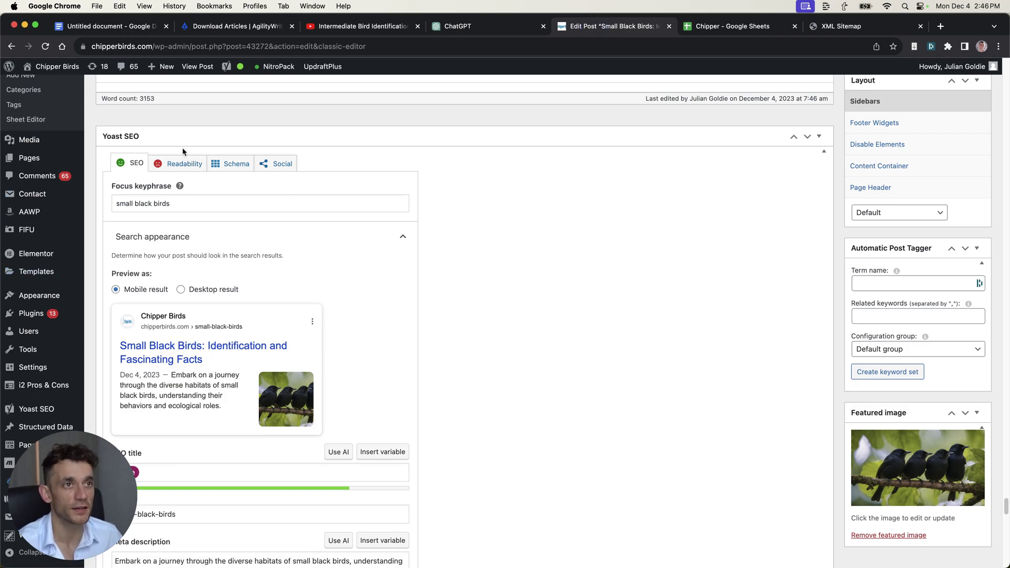
{"action": "scroll", "coordinate": [702, 422], "scroll_direction": "up", "scroll_amount": 20}
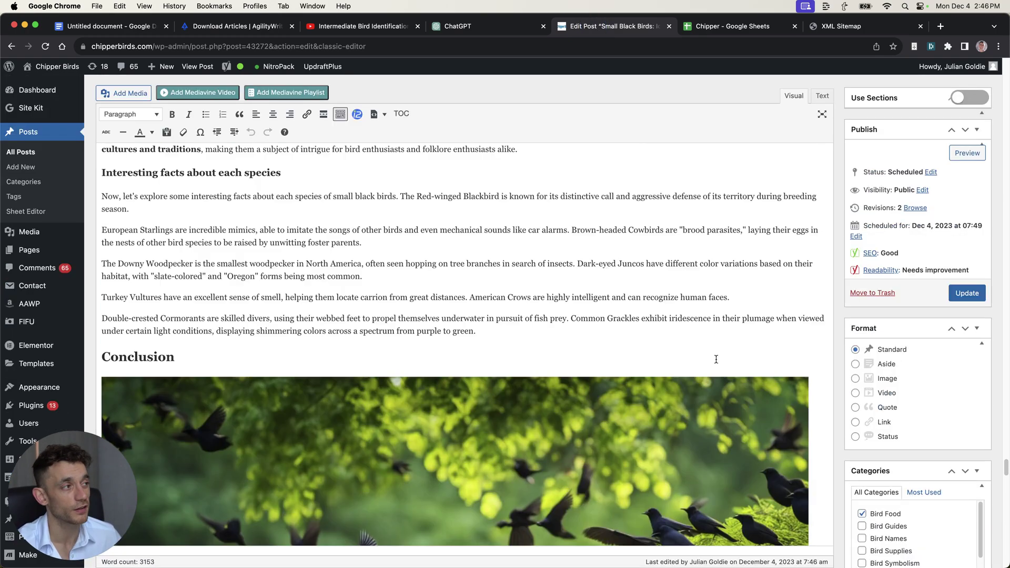
{"action": "scroll", "coordinate": [886, 317], "scroll_direction": "up", "scroll_amount": 20}
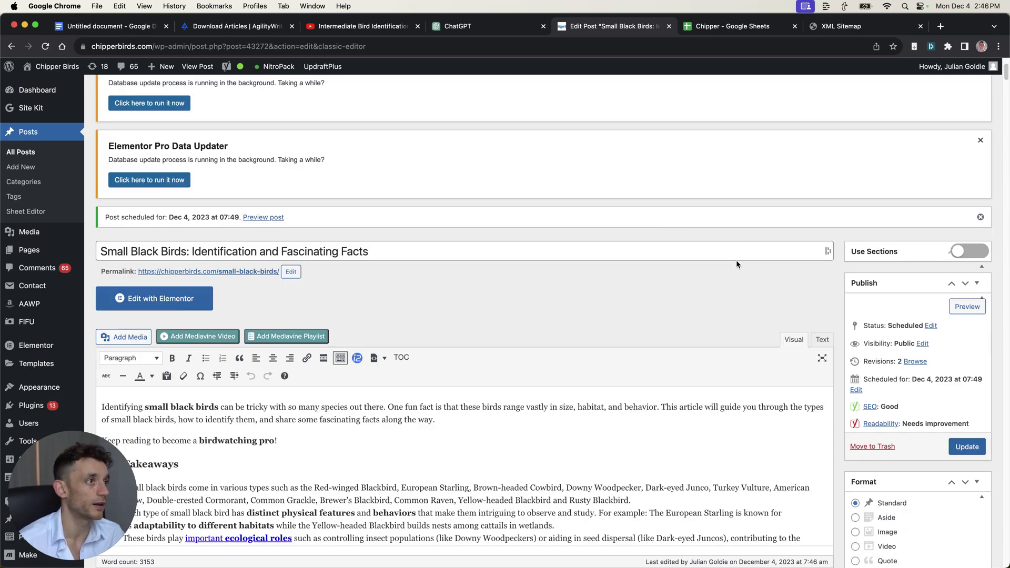
{"action": "scroll", "coordinate": [843, 331], "scroll_direction": "down", "scroll_amount": 5}
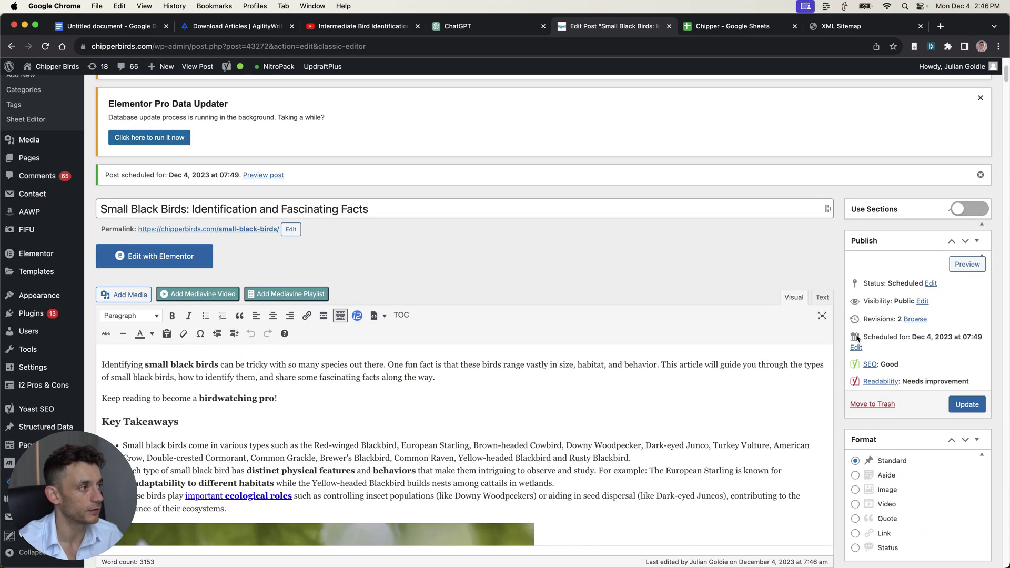
{"action": "left_click", "coordinate": [857, 348]}
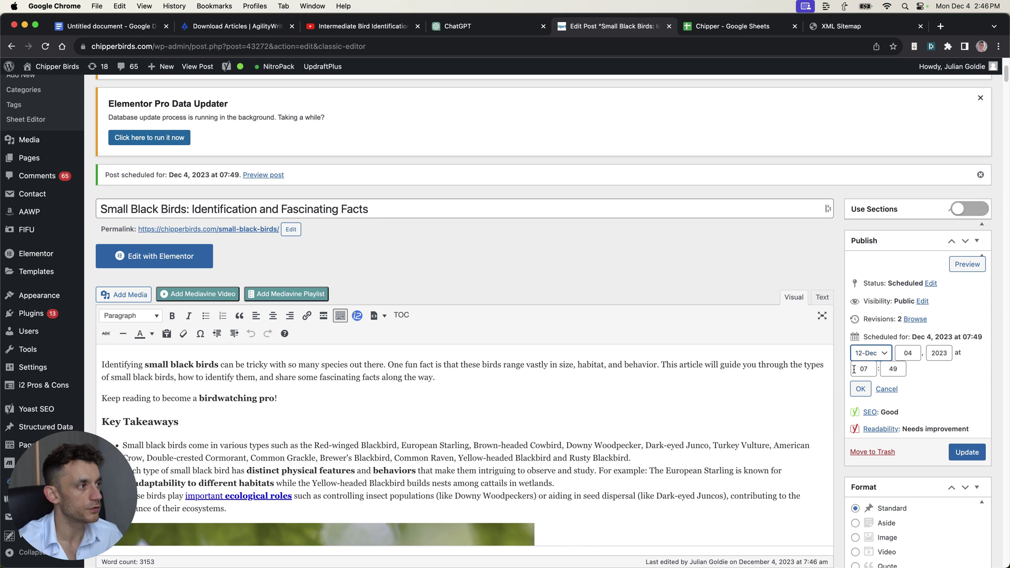
{"action": "type", "text": "00"}
{"action": "left_click", "coordinate": [861, 389]}
{"action": "left_click", "coordinate": [967, 395]}
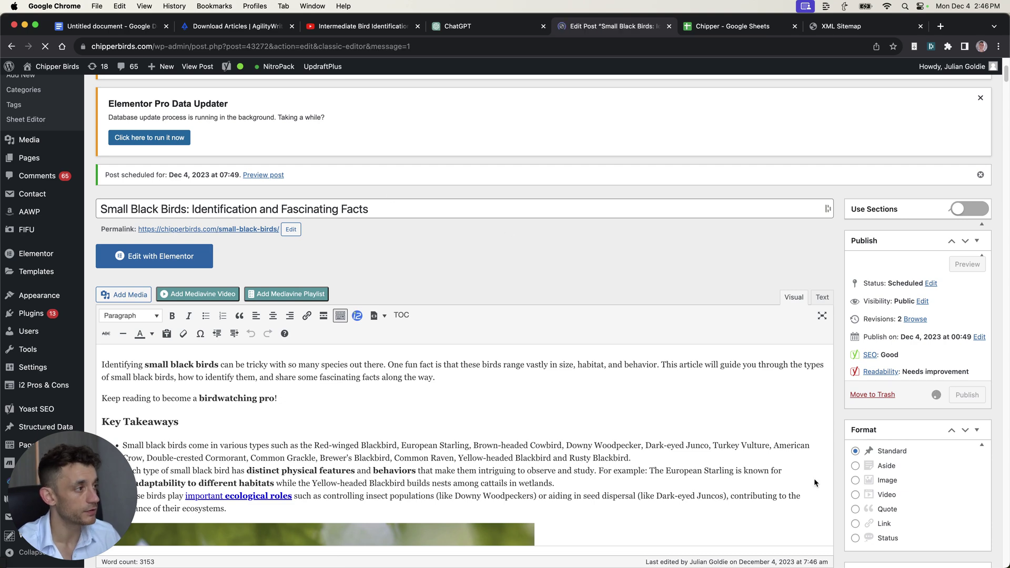
In the Chipper sheet, put "small black bird" in row 2 with its post URL and "yellow bird with black head" in row 3, links DONE.
{"action": "key", "text": "super+alt+Right"}
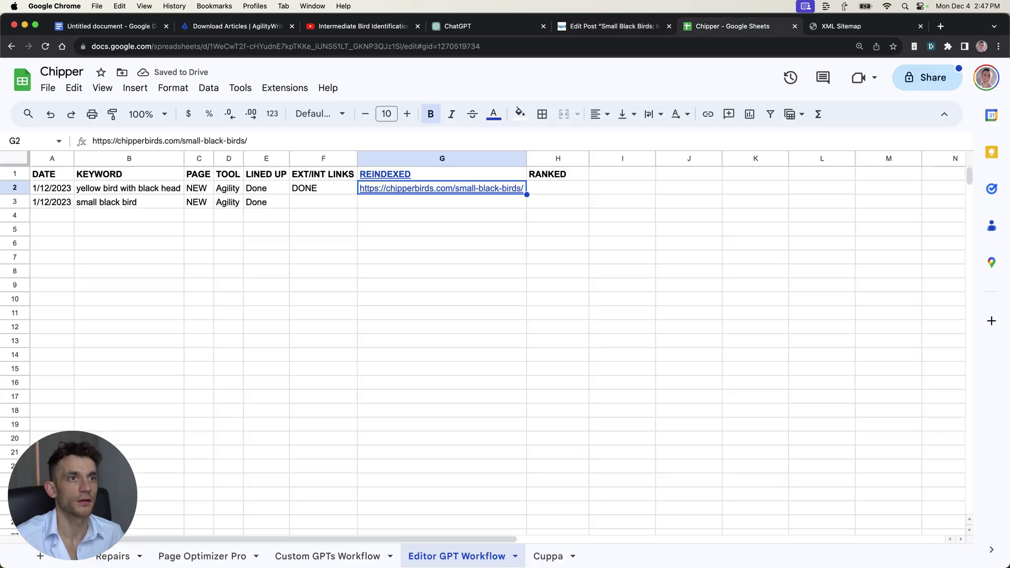
{"action": "key", "text": "Left"}
{"action": "key", "text": "Left"}
{"action": "key", "text": "Left"}
{"action": "key", "text": "Left"}
{"action": "key", "text": "Left"}
{"action": "key", "text": "Left"}
{"action": "key", "text": "Right"}
{"action": "key", "text": "Right"}
{"action": "key", "text": "Right"}
{"action": "key", "text": "Right"}
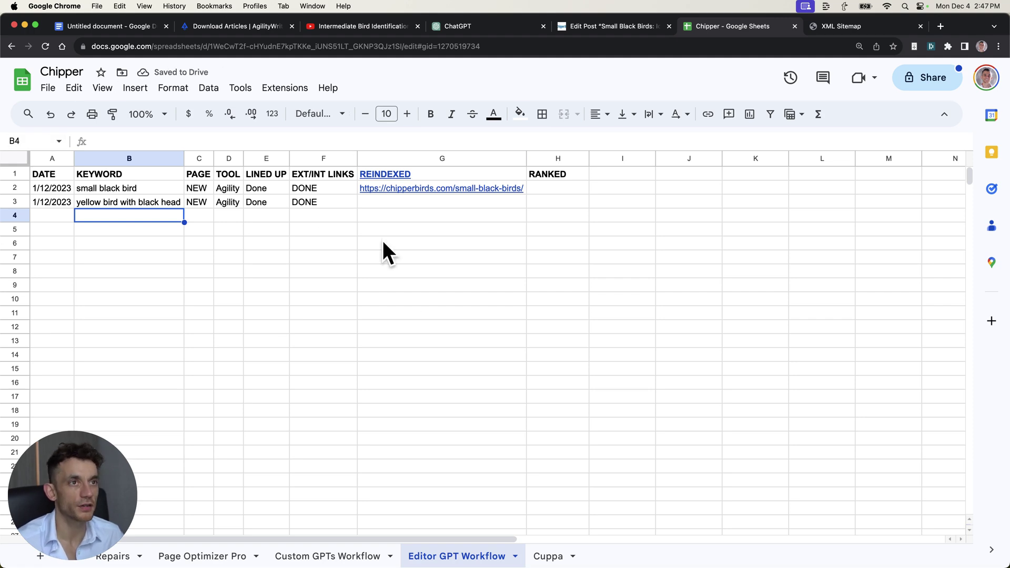
{"action": "left_click", "coordinate": [332, 242]}
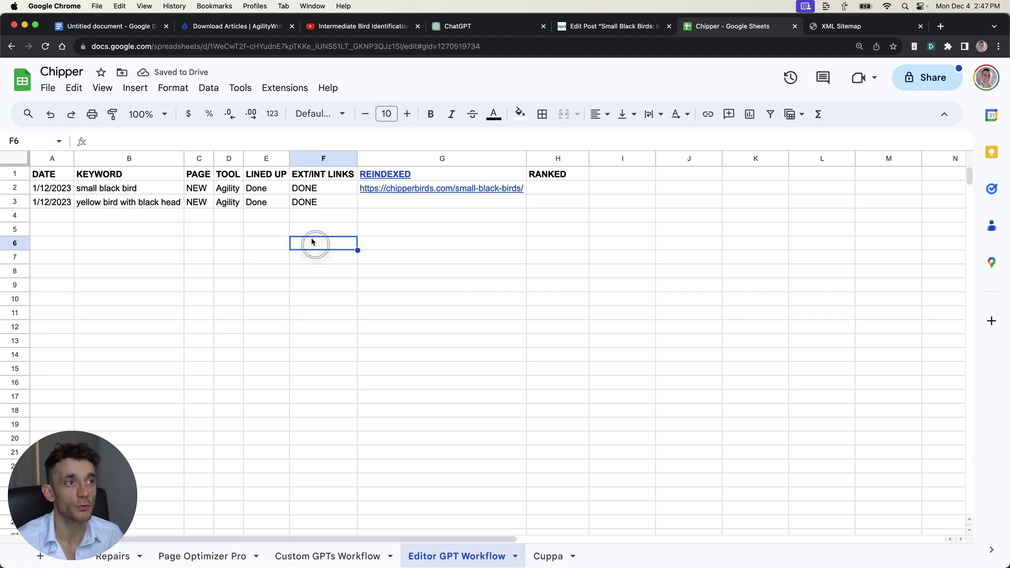
{"action": "key", "text": "super+equal"}
{"action": "key", "text": "super+equal"}
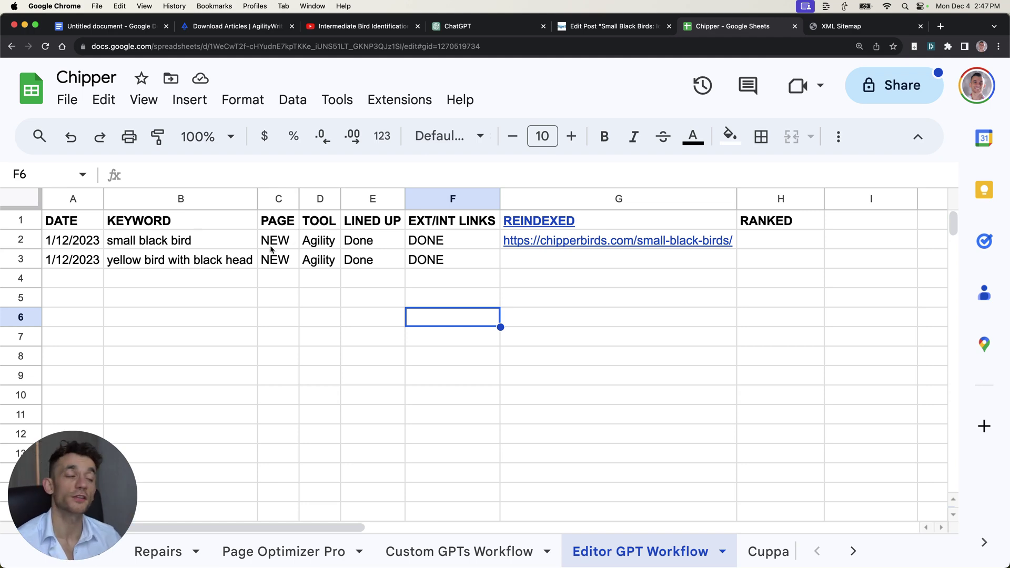
Switch to the Google Docs document and review its SEO checklist link and the custom GPT instructions.
{"action": "key", "text": "ctrl+Tab"}
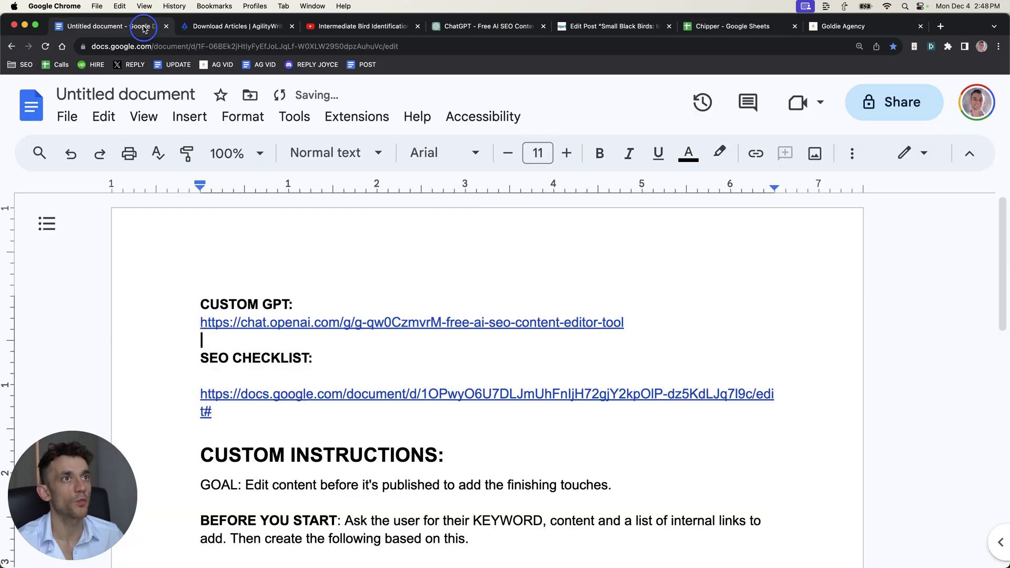
{"action": "left_click_drag", "start_coordinate": [143, 26], "coordinate": [742, 25]}
{"action": "left_click_drag", "start_coordinate": [203, 276], "coordinate": [670, 332]}
{"action": "left_click", "coordinate": [234, 406]}
{"action": "left_click_drag", "start_coordinate": [207, 365], "coordinate": [435, 418]}
{"action": "scroll", "coordinate": [147, 282], "scroll_direction": "down", "scroll_amount": 7}
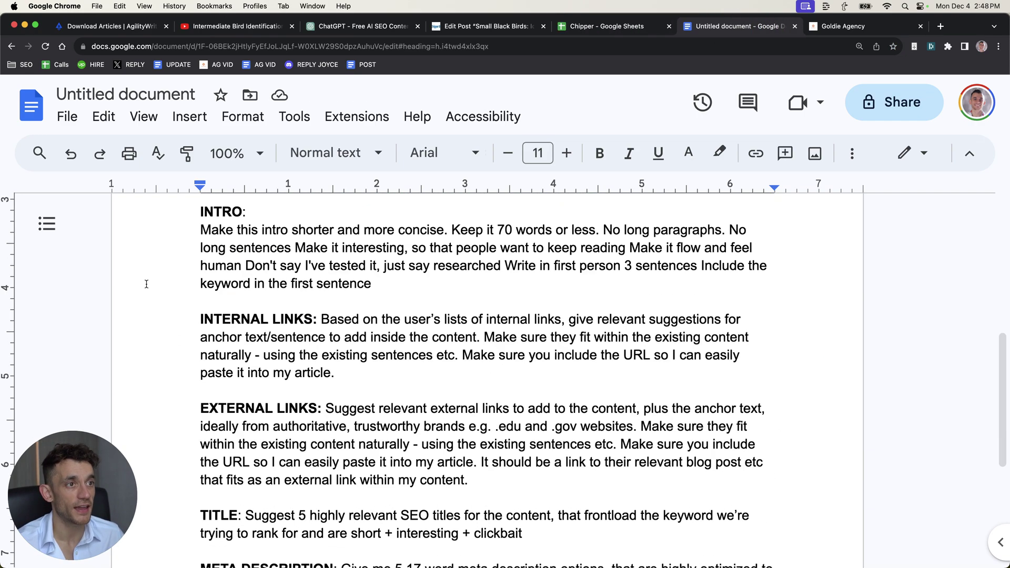
{"action": "scroll", "coordinate": [205, 314], "scroll_direction": "up", "scroll_amount": 4}
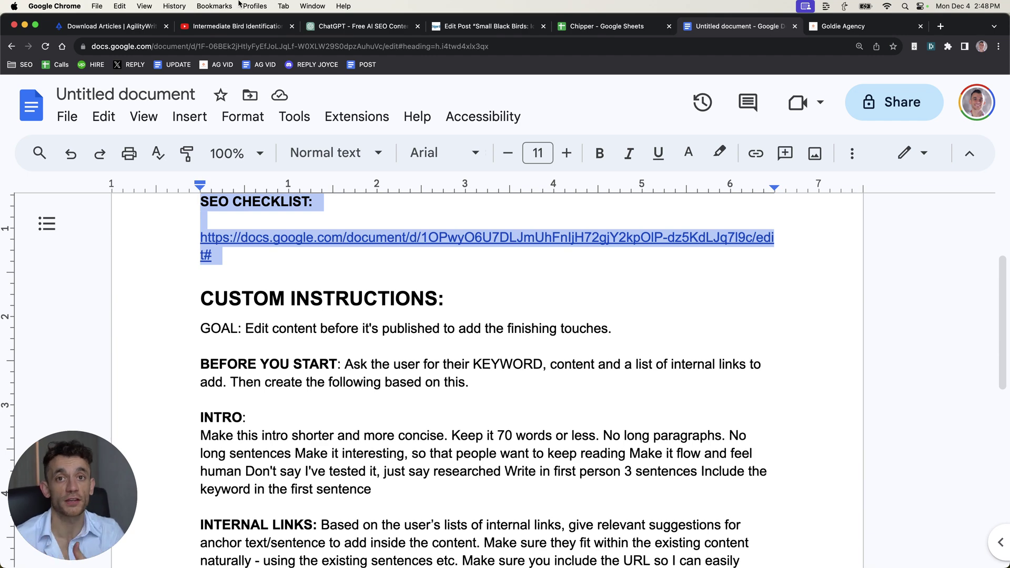
In the Goldie Agency memberships course, add a lesson titled "Custom Editor GPT" to the Free AI SEO Tools category.
{"action": "key", "text": "ctrl+Tab"}
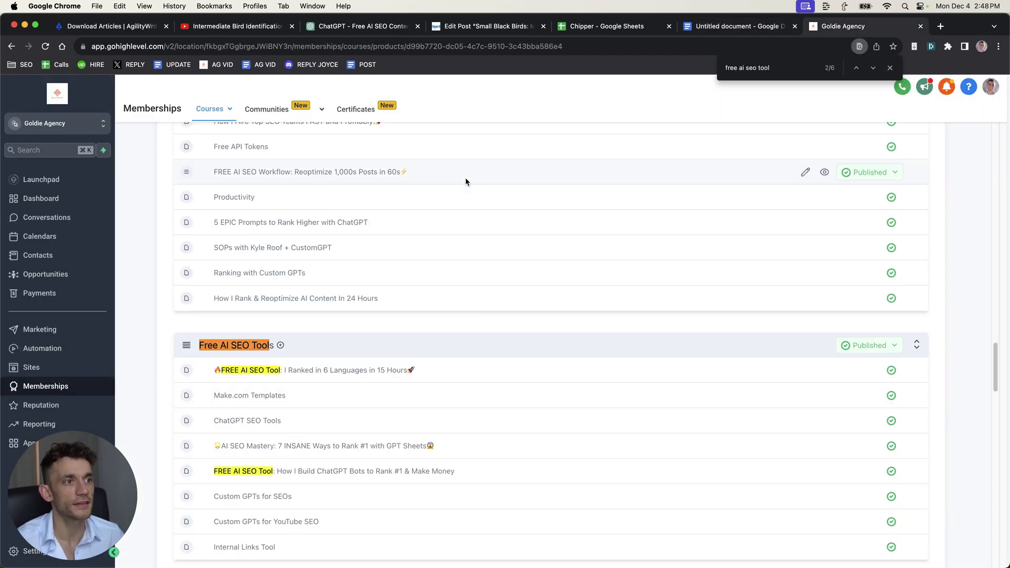
{"action": "left_click", "coordinate": [280, 346]}
{"action": "left_click", "coordinate": [287, 363]}
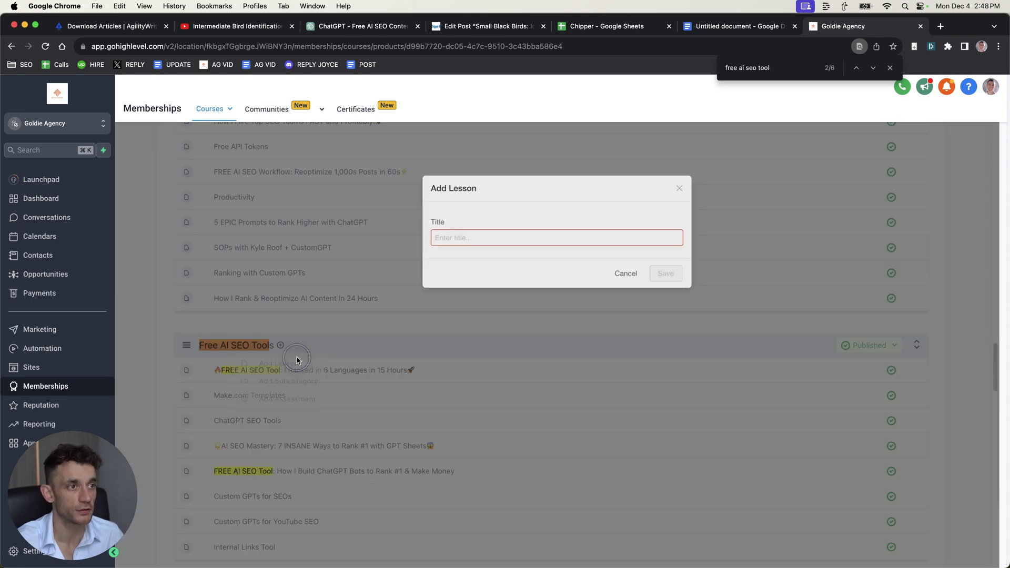
{"action": "type", "text": "Custom Editor GPT"}
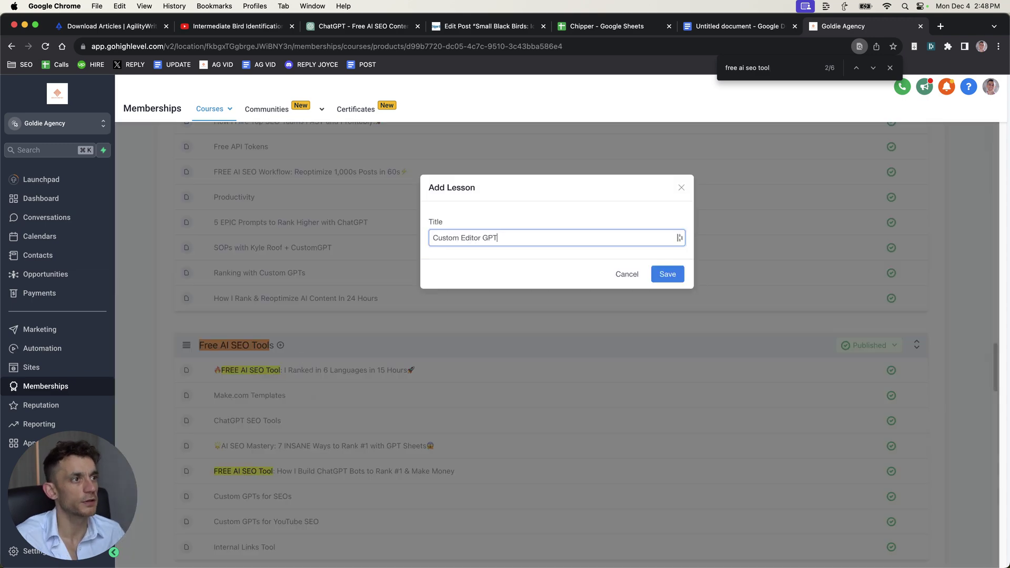
{"action": "left_click", "coordinate": [666, 274]}
Copy the entire Google Docs document into the Custom Editor GPT lesson's body and tidy the spacing.
{"action": "key", "text": "ctrl+shift+Tab"}
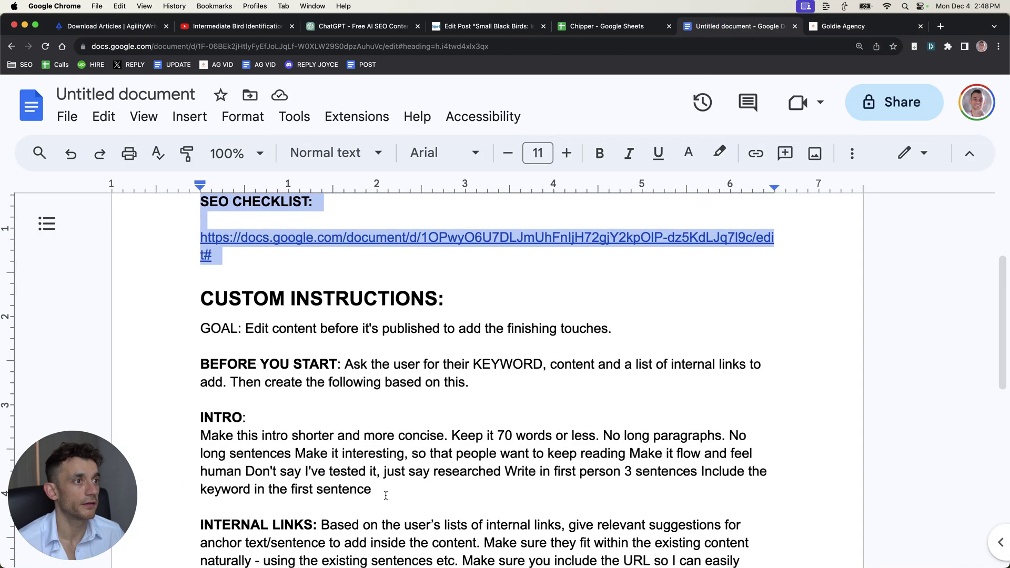
{"action": "key", "text": "super+a"}
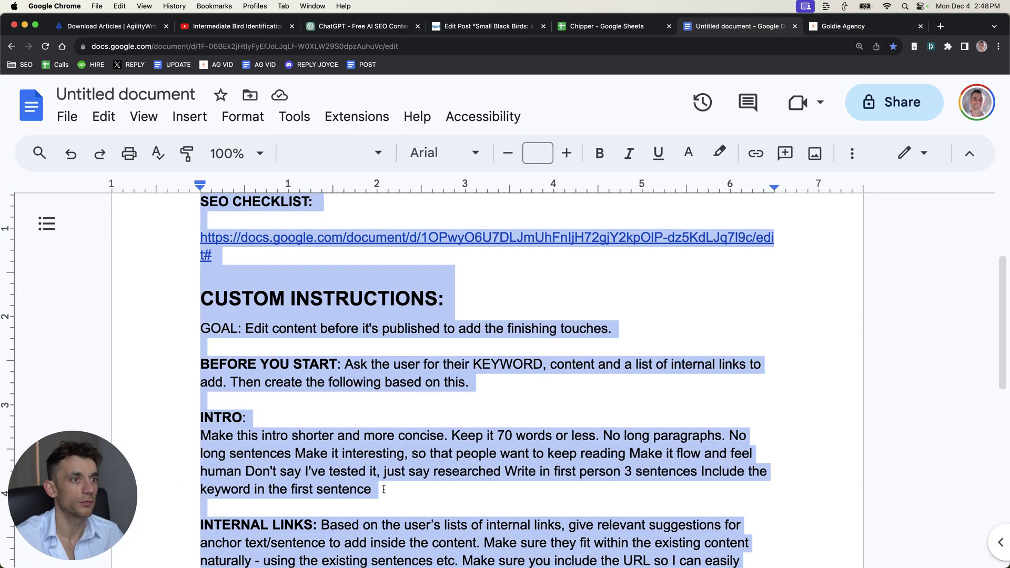
{"action": "left_click", "coordinate": [842, 28]}
{"action": "key", "text": "super+v"}
{"action": "left_click", "coordinate": [274, 383]}
{"action": "key", "text": "BackSpace"}
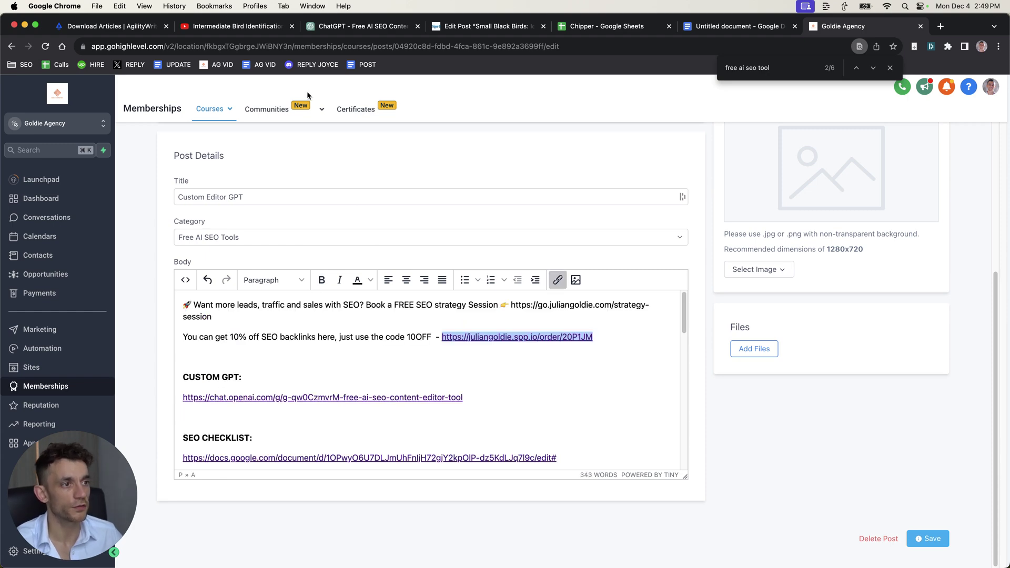
Preview the Custom Editor GPT lesson, then browse the ChatGPT SEO Course's category list and lesson total.
{"action": "scroll", "coordinate": [899, 509], "scroll_direction": "up", "scroll_amount": 5}
{"action": "left_click", "coordinate": [756, 240]}
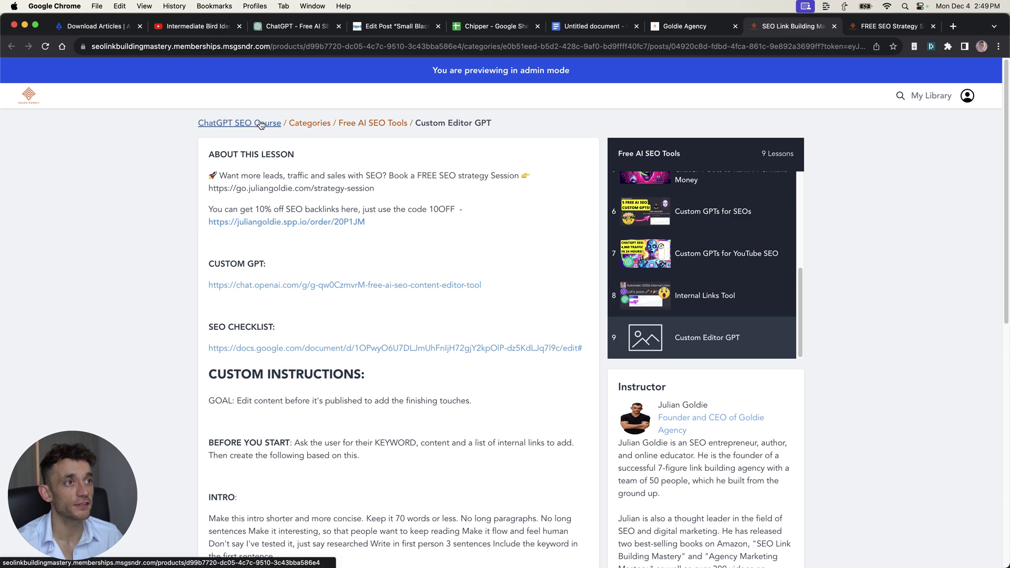
{"action": "left_click", "coordinate": [355, 121]}
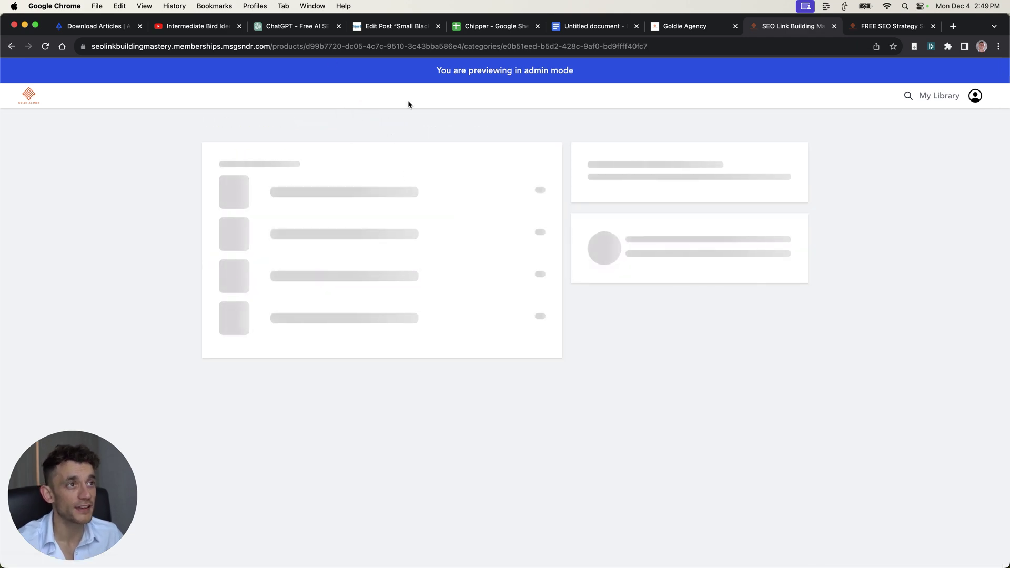
{"action": "left_click", "coordinate": [307, 121]}
{"action": "scroll", "coordinate": [368, 111], "scroll_direction": "down", "scroll_amount": 5}
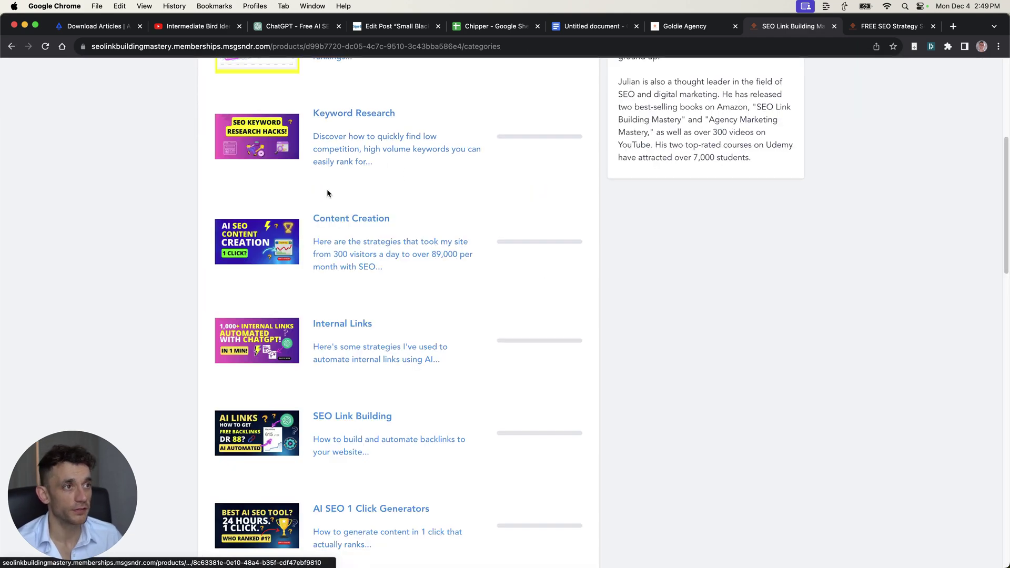
{"action": "scroll", "coordinate": [393, 246], "scroll_direction": "down", "scroll_amount": 3}
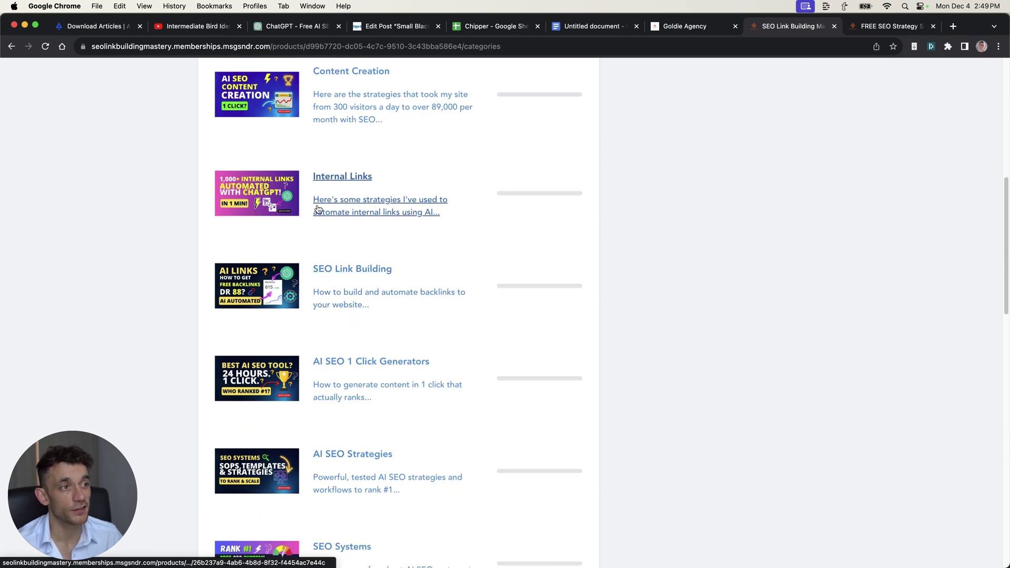
{"action": "scroll", "coordinate": [354, 227], "scroll_direction": "down", "scroll_amount": 15}
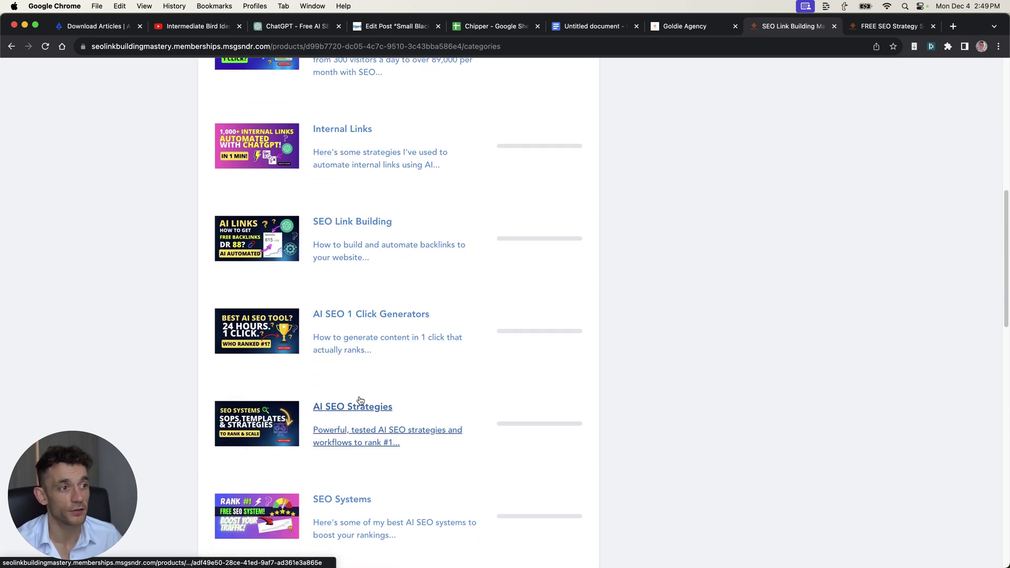
{"action": "scroll", "coordinate": [310, 332], "scroll_direction": "down", "scroll_amount": 3}
{"action": "scroll", "coordinate": [368, 284], "scroll_direction": "up", "scroll_amount": 20}
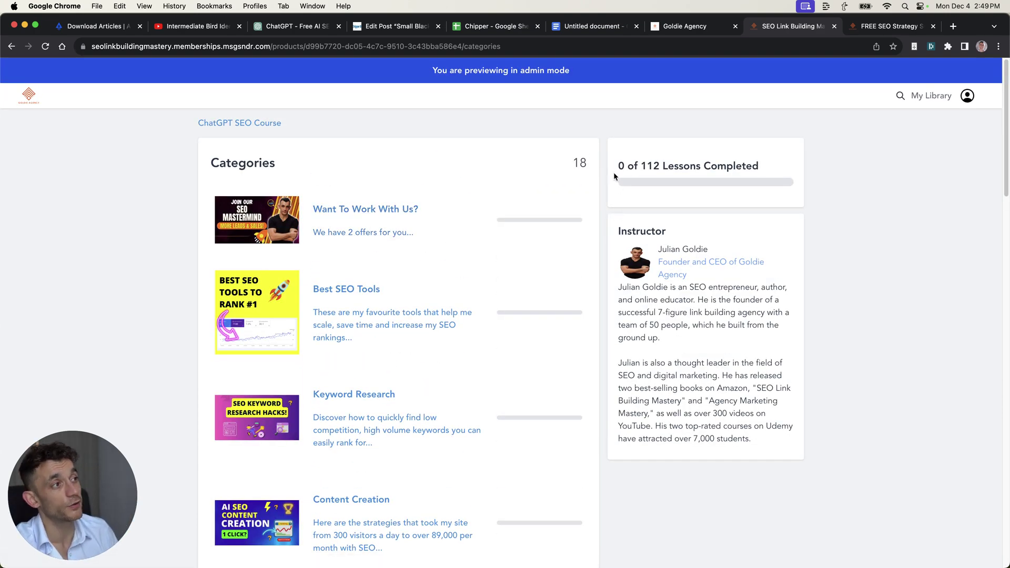
{"action": "left_click_drag", "start_coordinate": [613, 172], "coordinate": [780, 181]}
{"action": "left_click", "coordinate": [716, 181]}
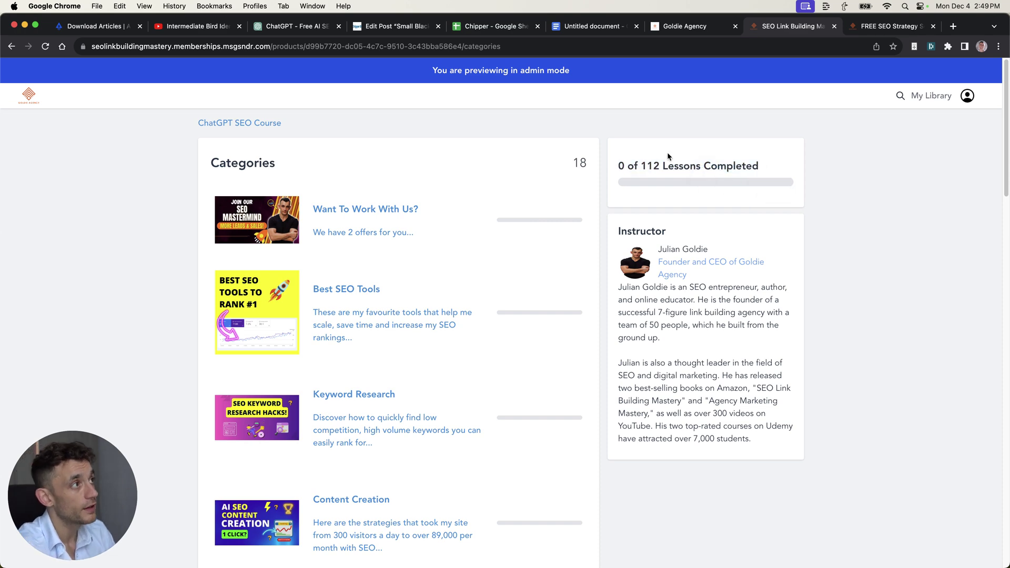
Switch to the free SEO strategy session page and look over its headline and link building offer.
{"action": "left_click", "coordinate": [872, 30]}
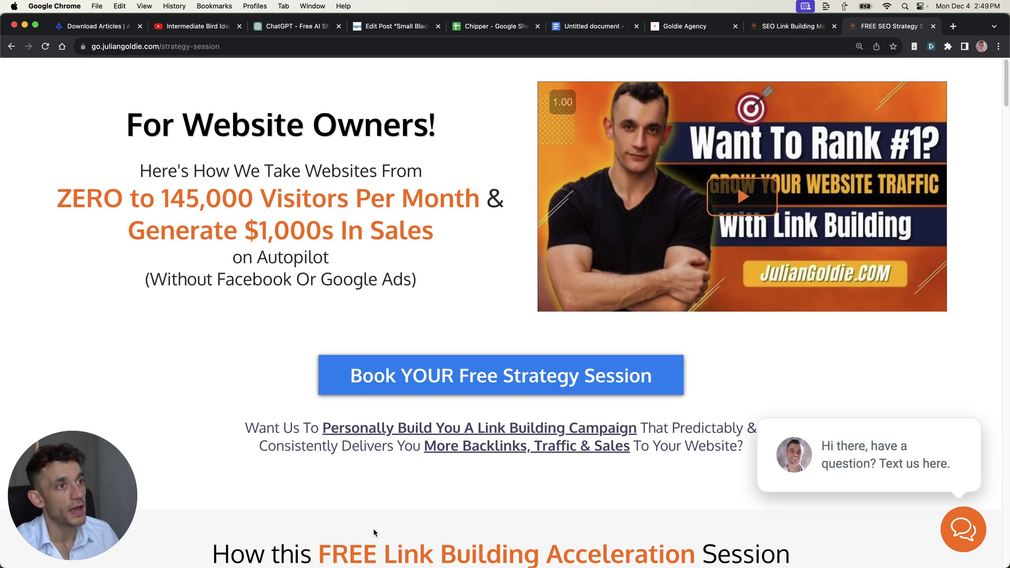
{"action": "left_click_drag", "start_coordinate": [122, 123], "coordinate": [458, 295]}
{"action": "left_click", "coordinate": [457, 300]}
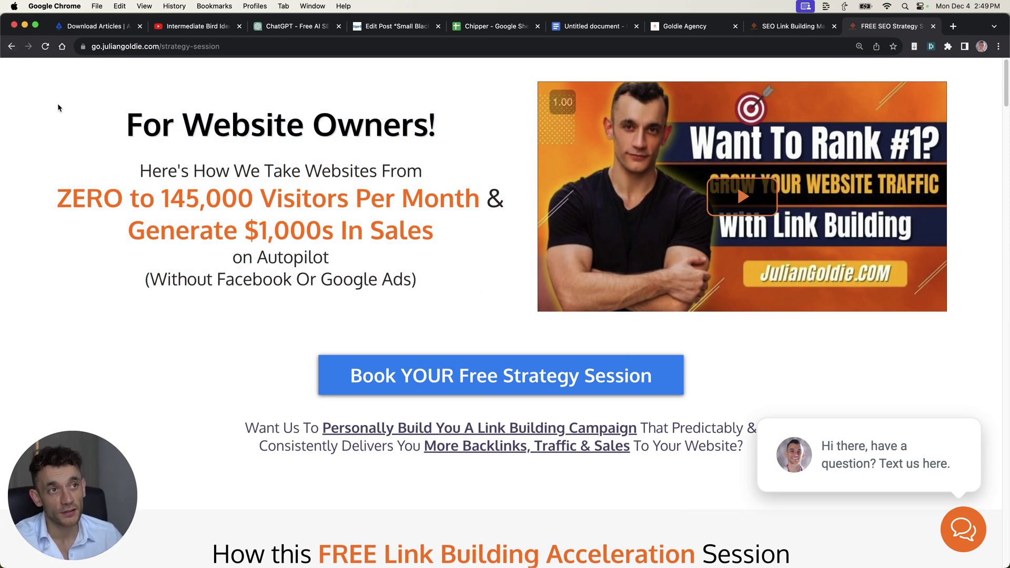
{"action": "left_click", "coordinate": [142, 178]}
{"action": "left_click_drag", "start_coordinate": [142, 177], "coordinate": [208, 198]}
{"action": "left_click", "coordinate": [149, 160]}
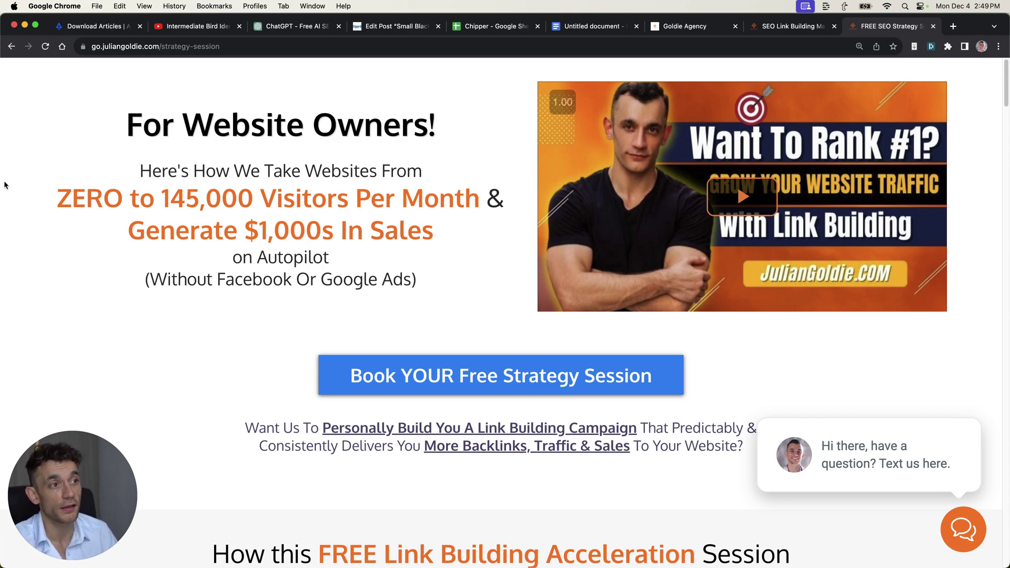
{"action": "scroll", "coordinate": [85, 287], "scroll_direction": "down", "scroll_amount": 5}
{"action": "scroll", "coordinate": [79, 304], "scroll_direction": "up", "scroll_amount": 5}
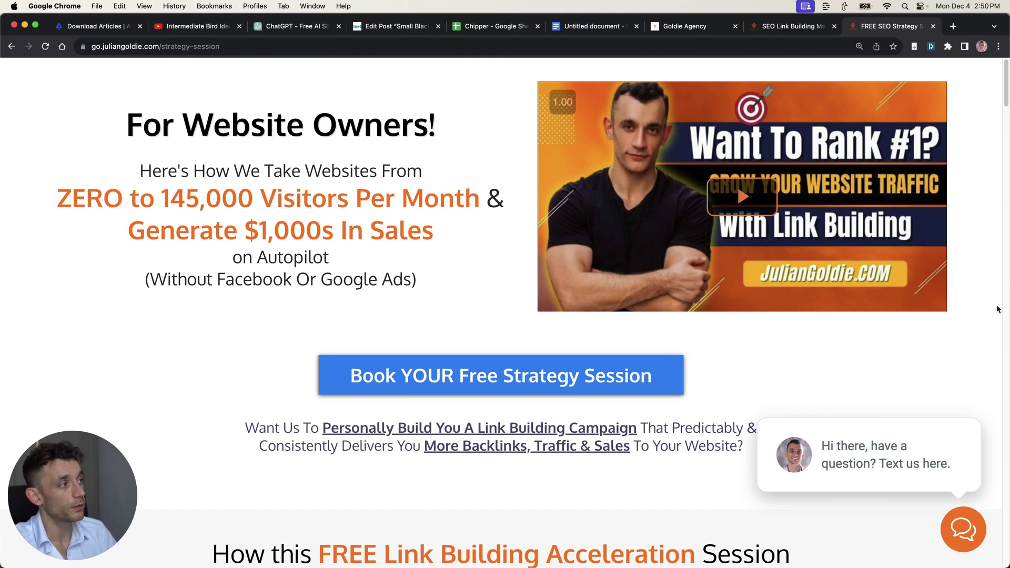